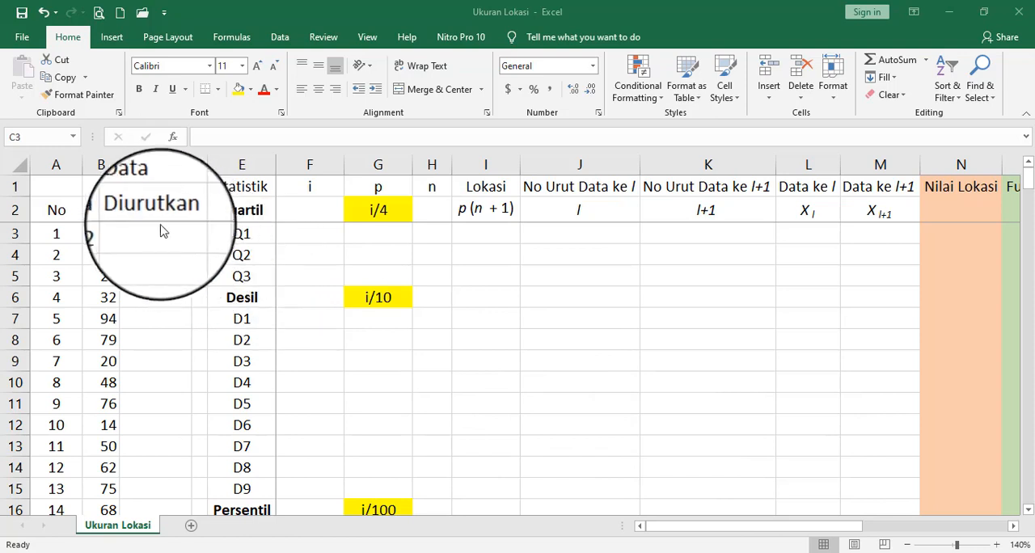
- Copy the values in B3:B195 of the Data column and paste them into the Data Diurutkan column starting at C3
left_click(102, 231)
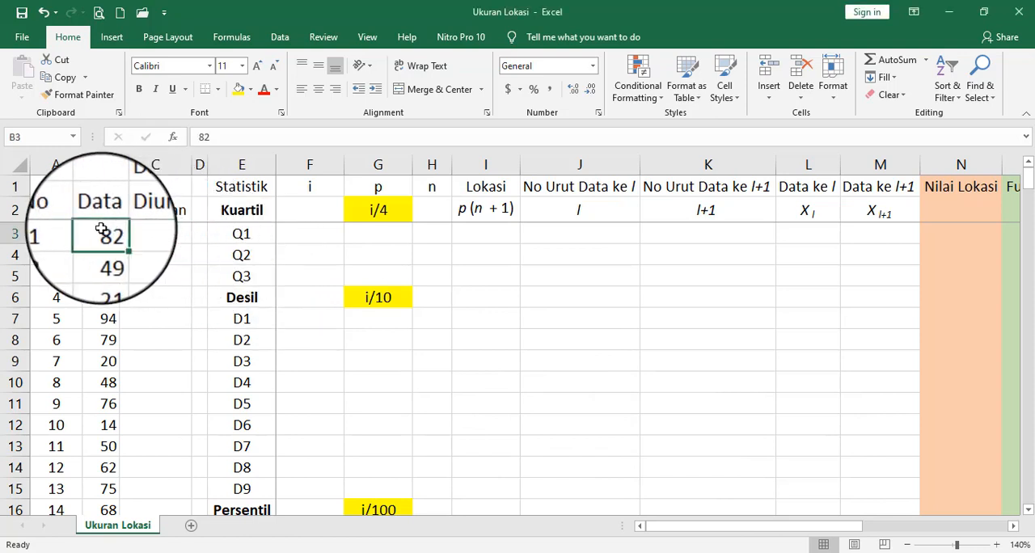
left_click_drag(101, 229, 100, 433)
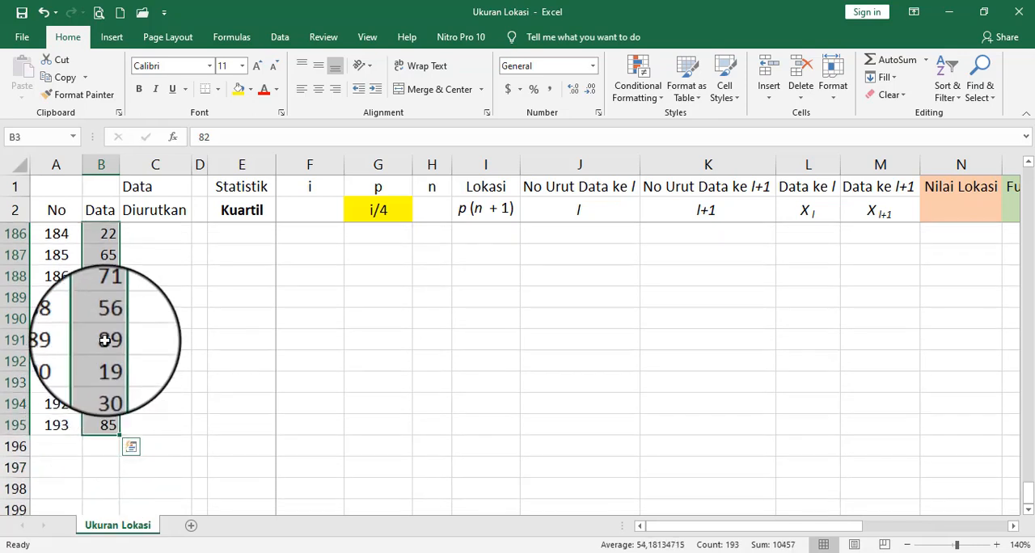
right_click(104, 341)
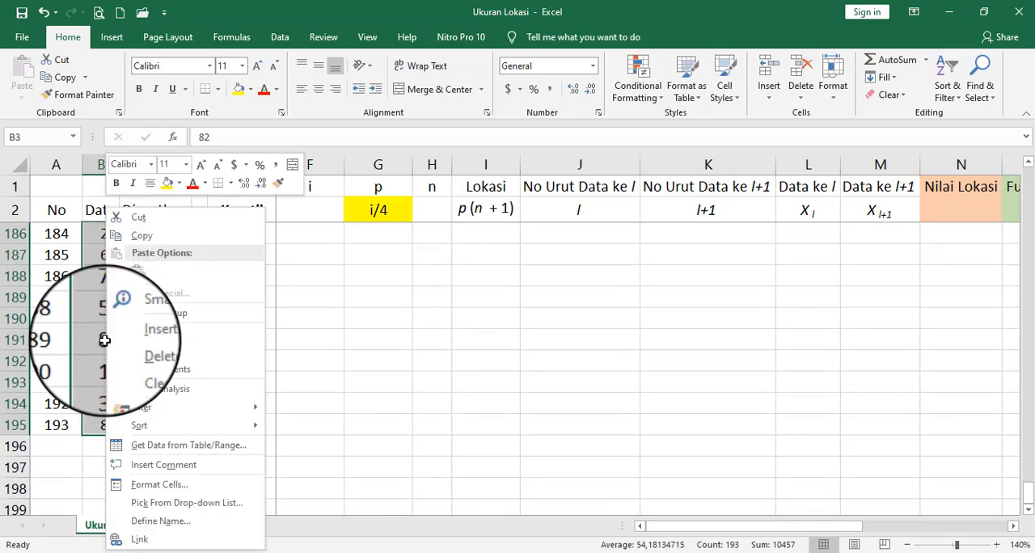
left_click(158, 233)
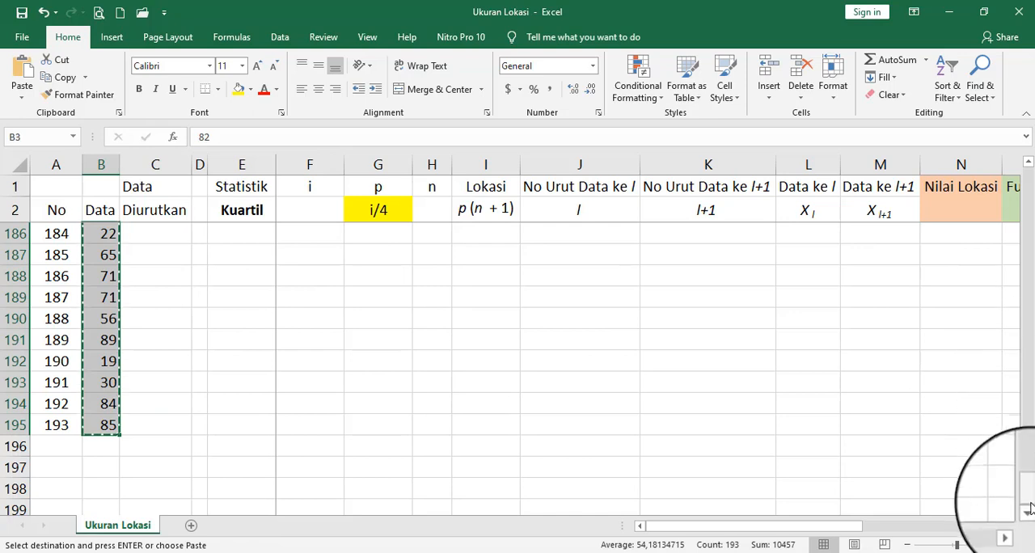
left_click_drag(1030, 504, 1029, 174)
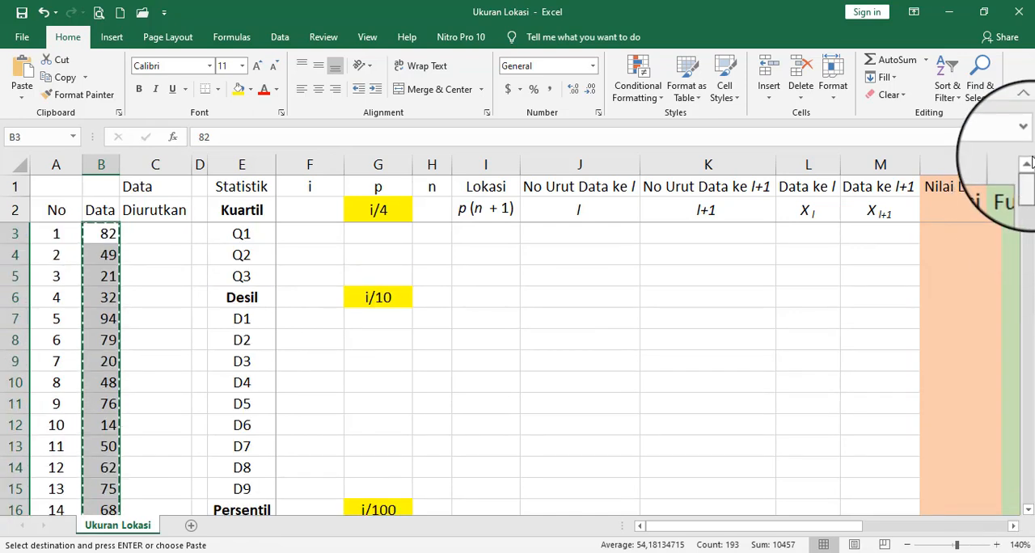
left_click(162, 235)
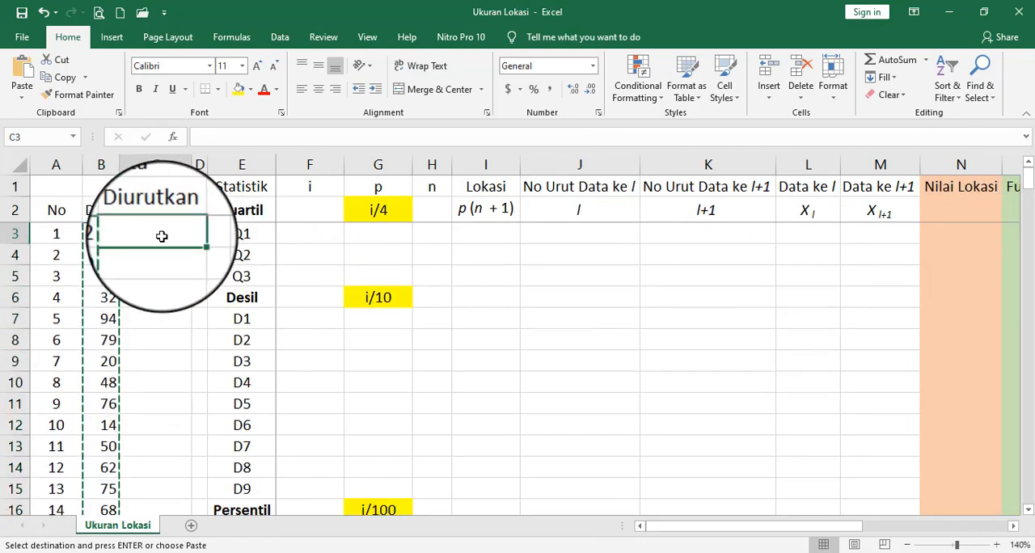
right_click(162, 236)
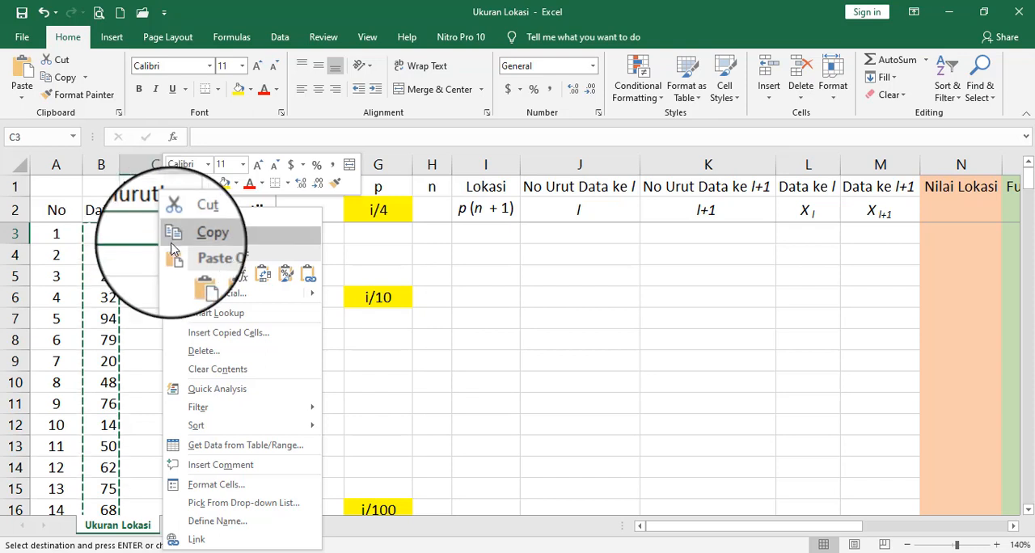
left_click(193, 275)
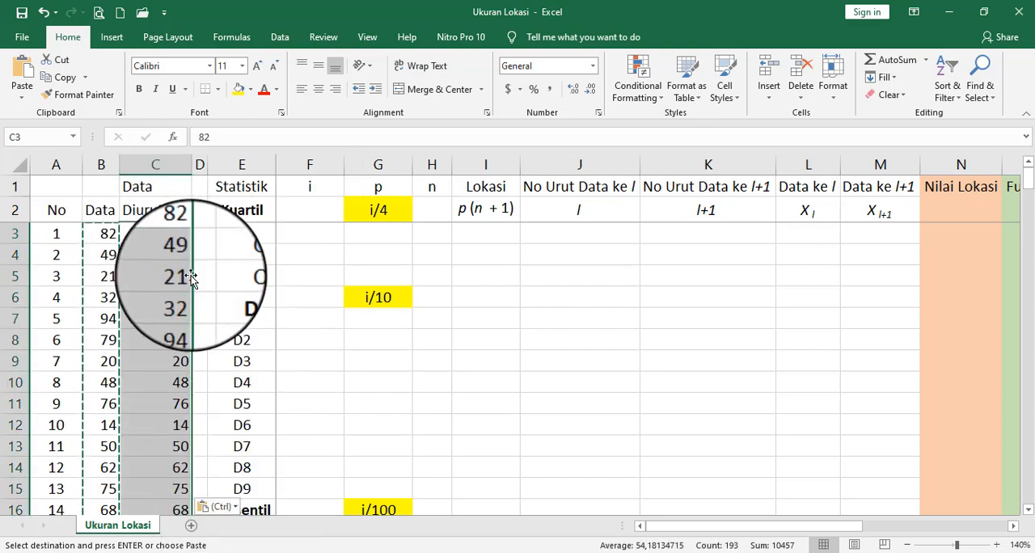
- Sort only C2:C195 with its header by Diurutkan, cell values, Smallest to Largest, continuing with the current selection
left_click(166, 212)
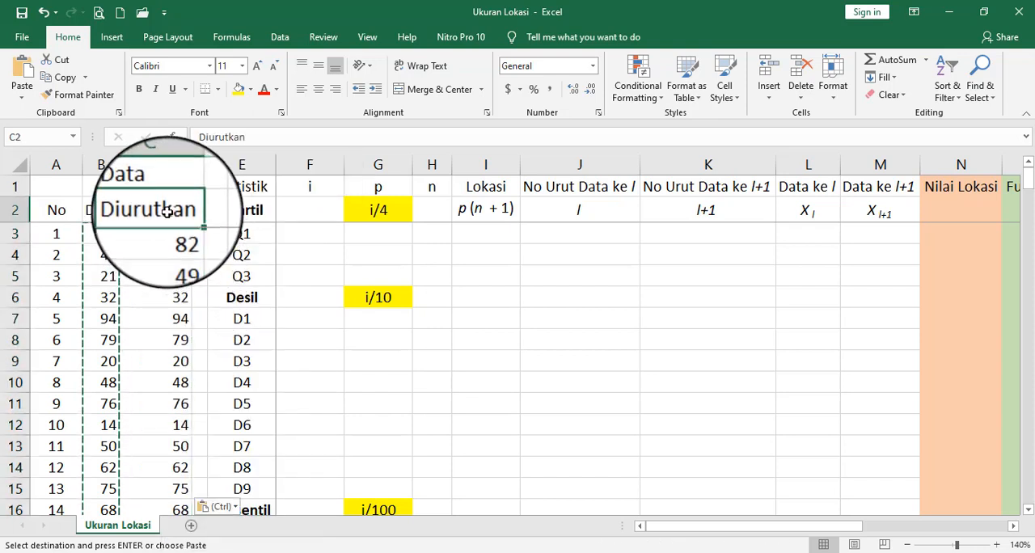
left_click_drag(166, 212, 166, 385)
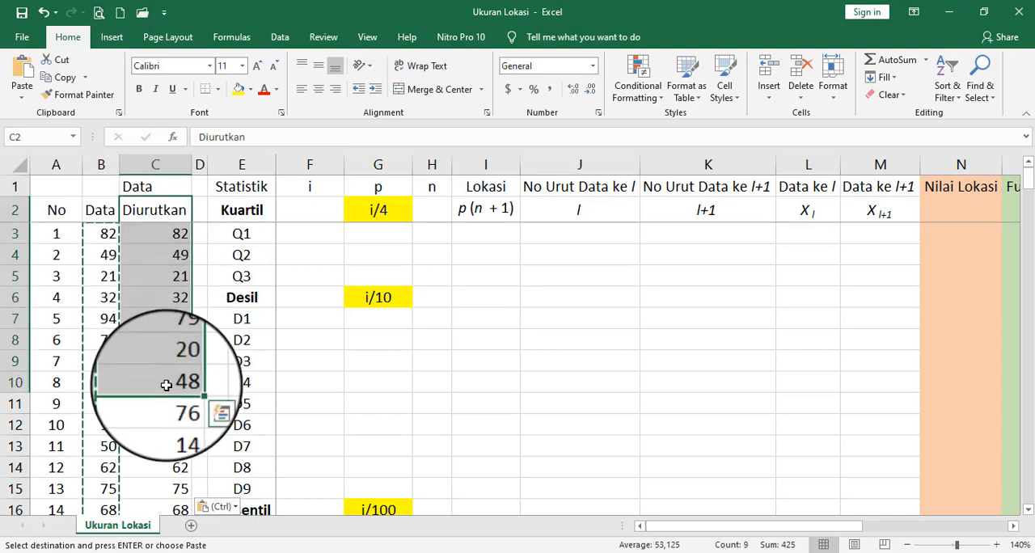
key("ctrl+Down")
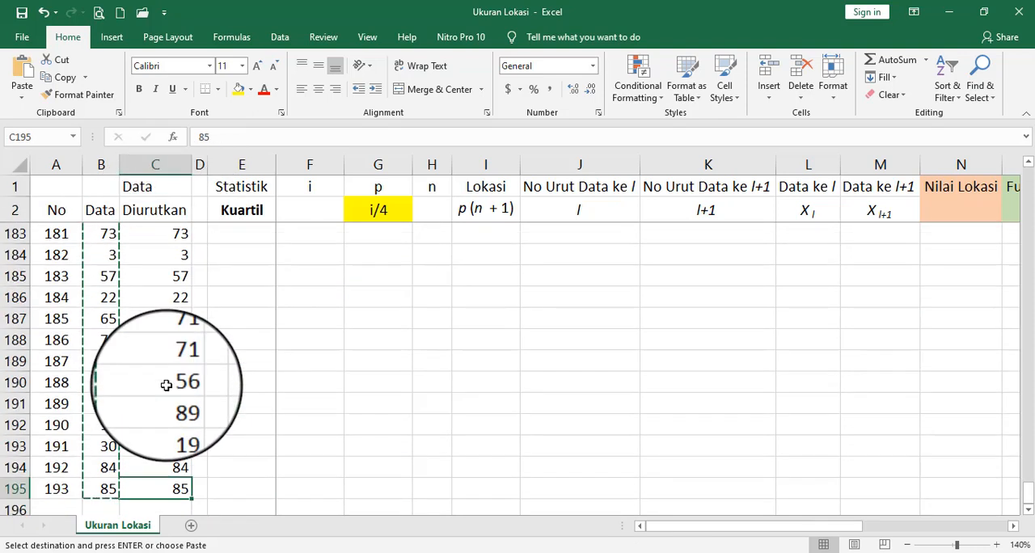
key("ctrl+Up")
key("Down")
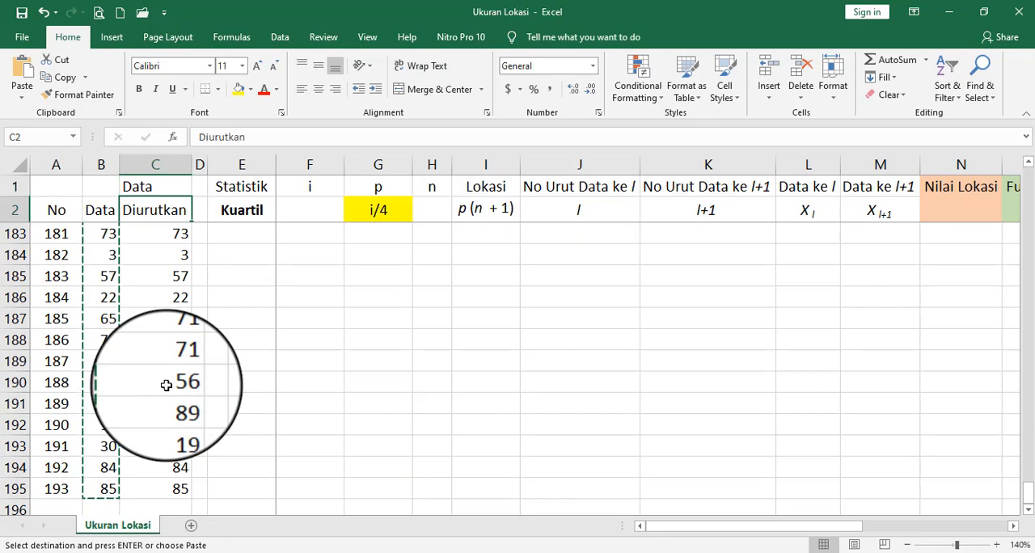
left_click_drag(1027, 492, 1027, 170)
left_click_drag(194, 210, 168, 472)
left_click(287, 43)
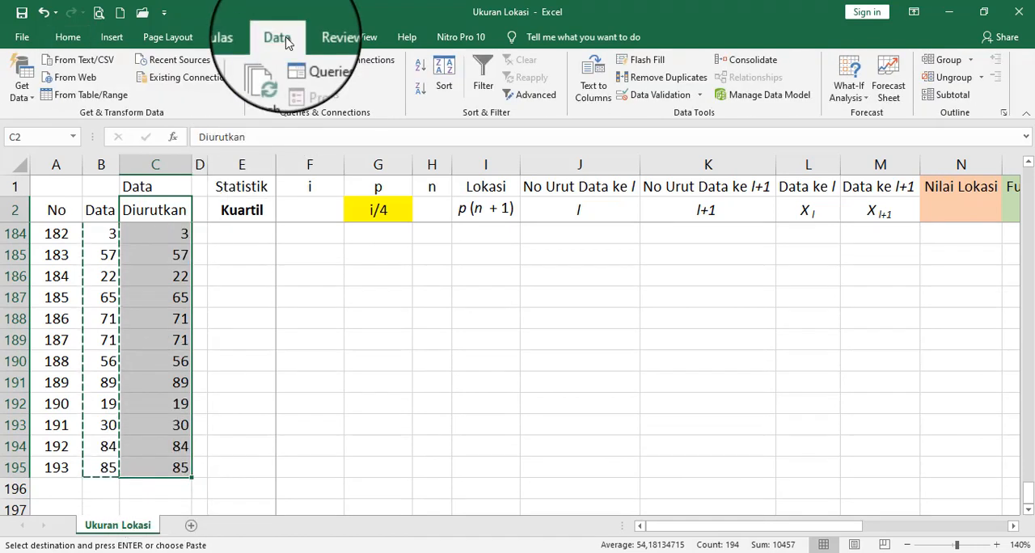
left_click(447, 90)
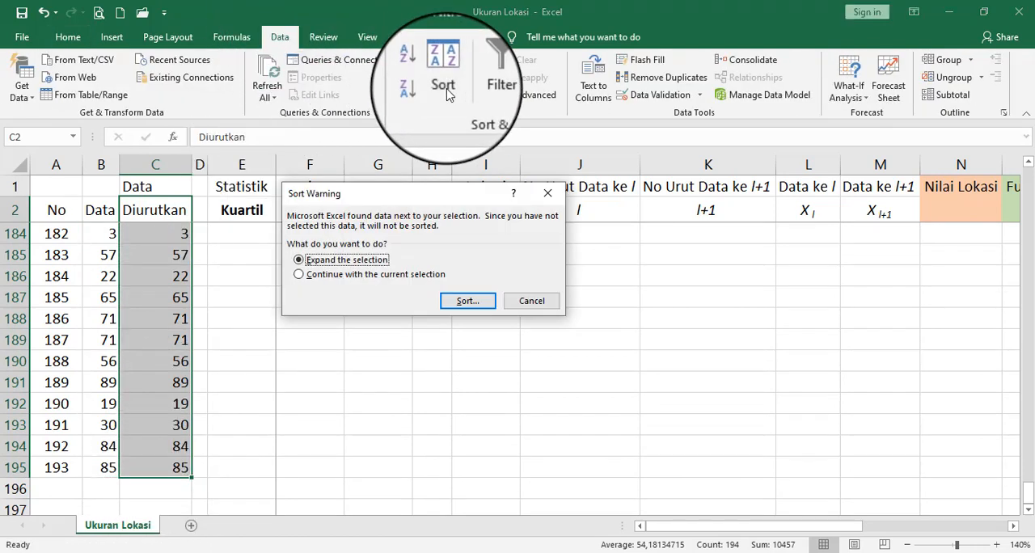
left_click(380, 273)
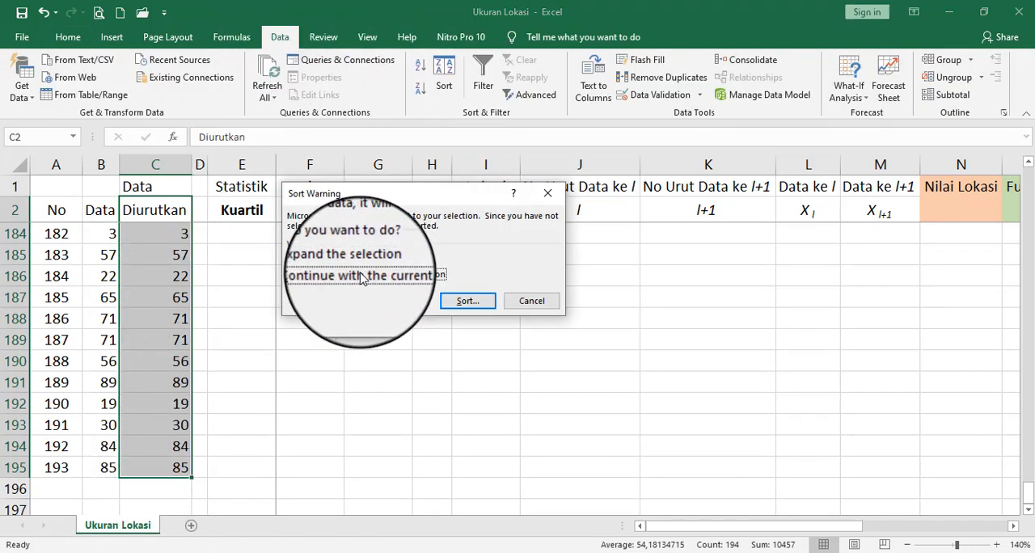
left_click(458, 302)
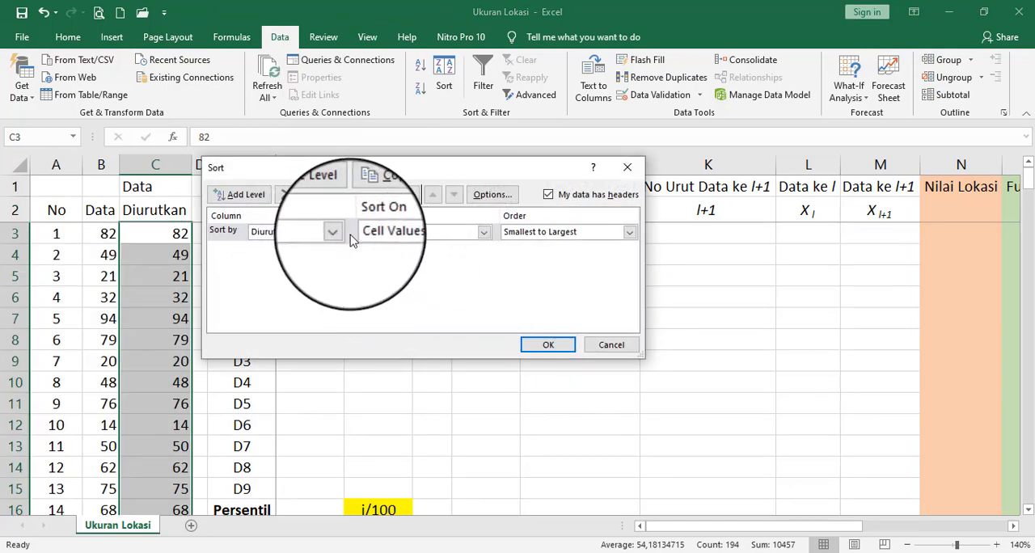
left_click(552, 349)
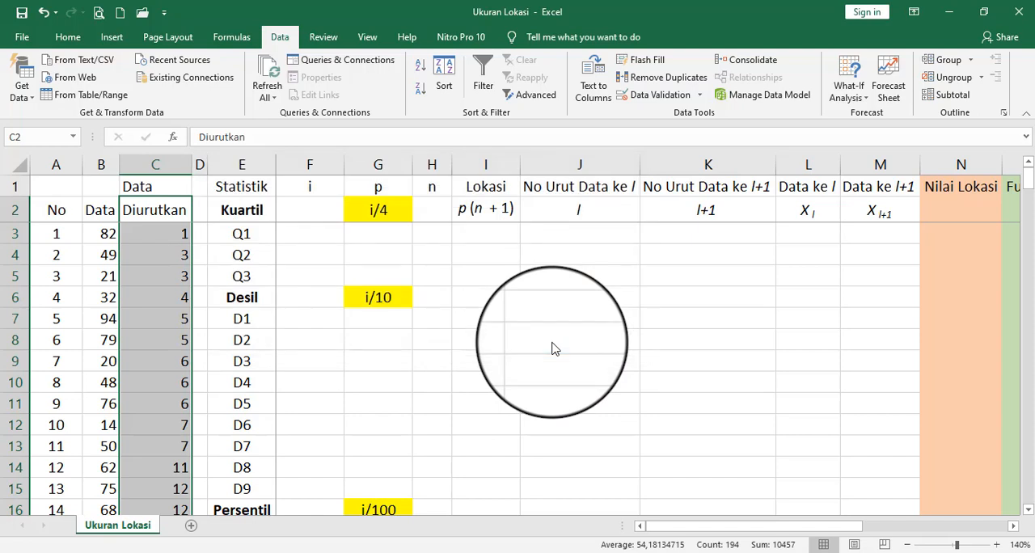
left_click(164, 232)
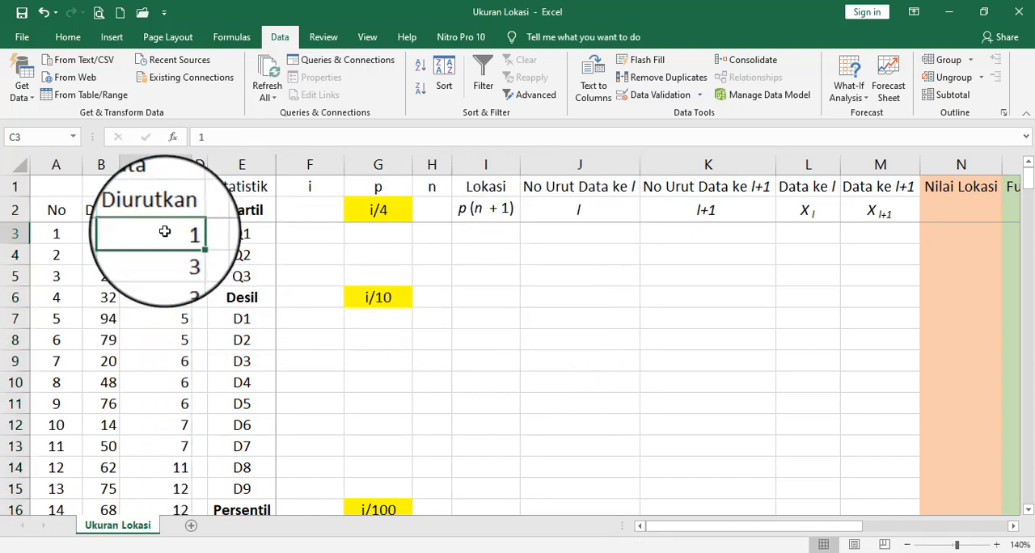
- Enter 1 as the i value for Q1 in cell F3
left_click(308, 237)
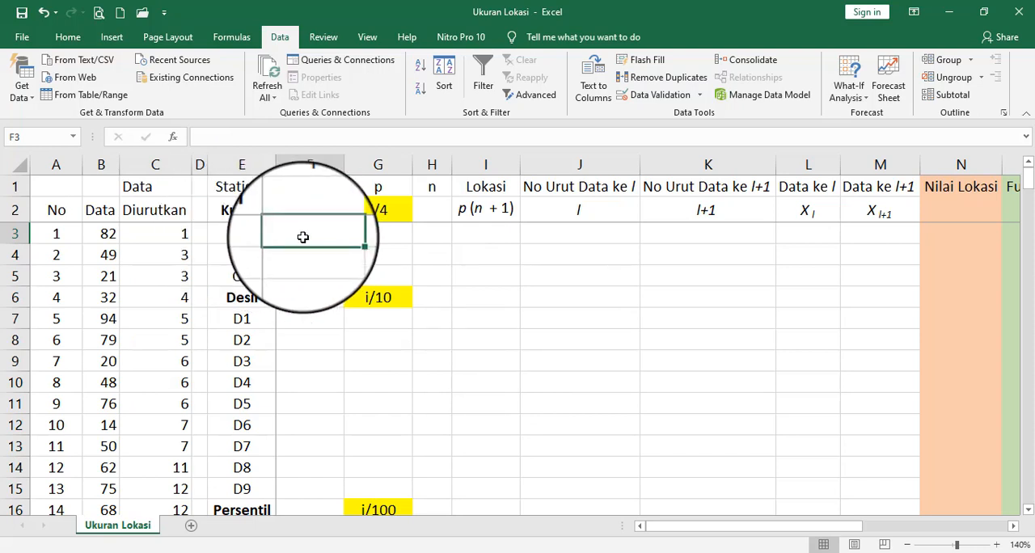
type("1")
key("Return")
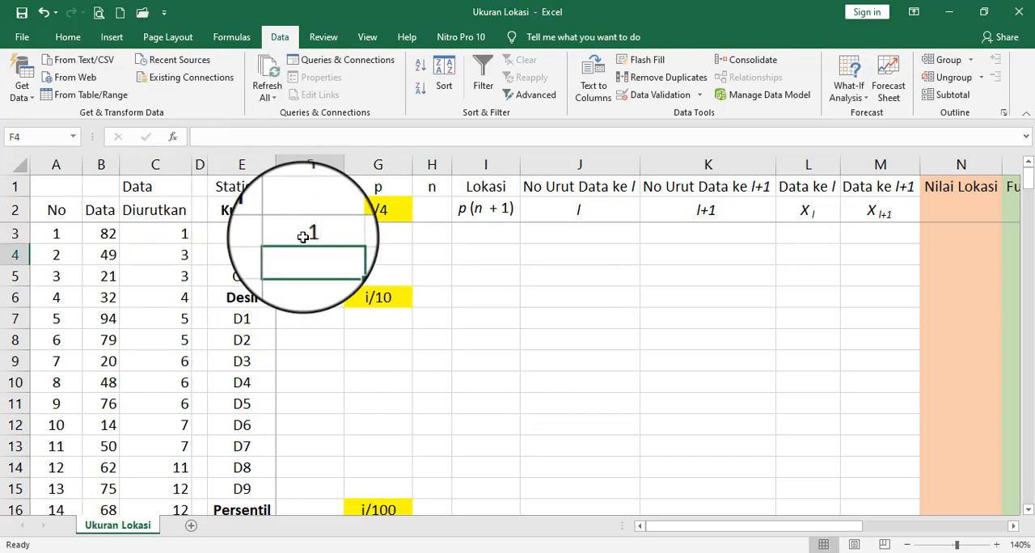
- Calculate p for Q1 in cell G3 with the formula =F3/4
key("Up")
key("Right")
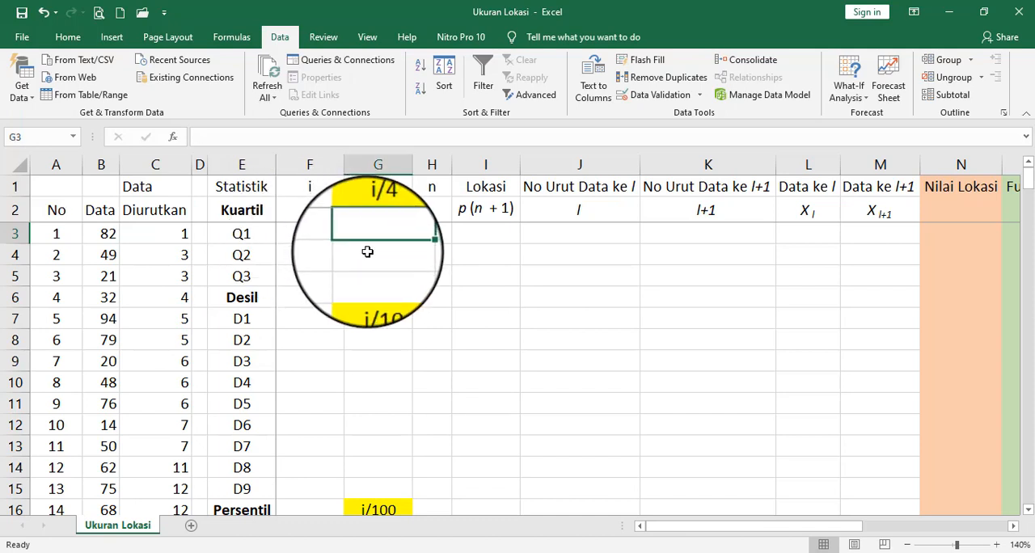
type("=")
key("Left")
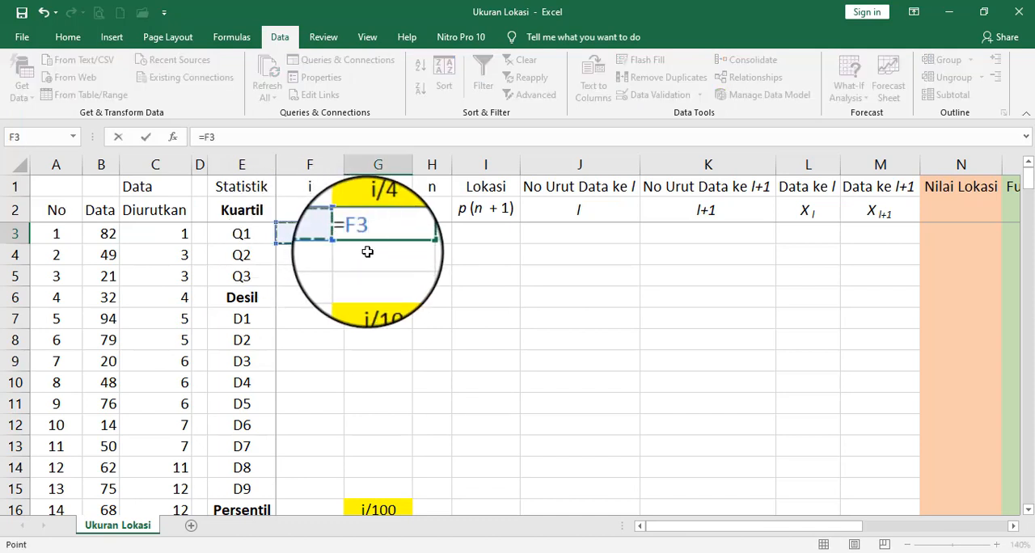
type("/4")
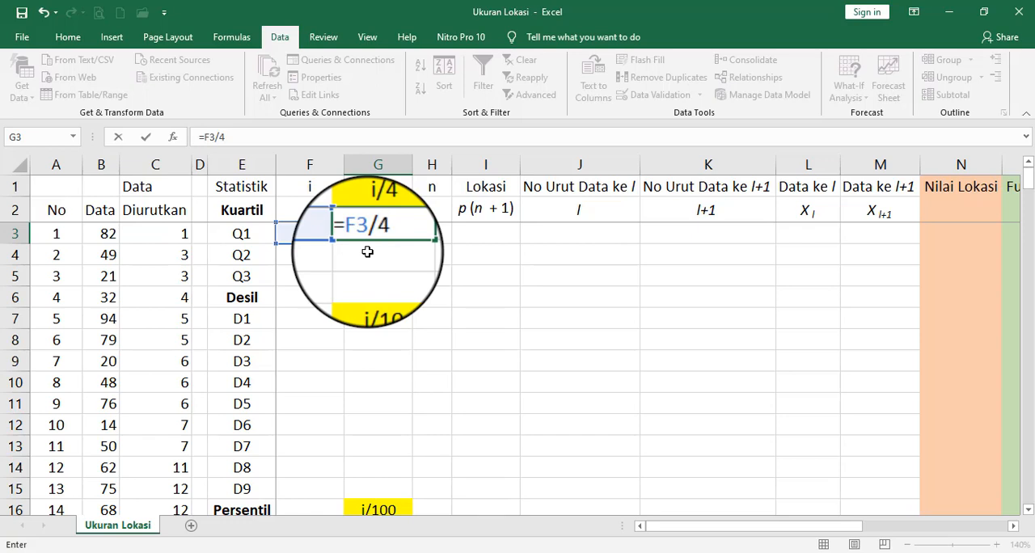
key("Return")
- Calculate n for Q1 in cell H3 by counting the sorted data with =COUNT(C3:C195)
key("Up")
key("Right")
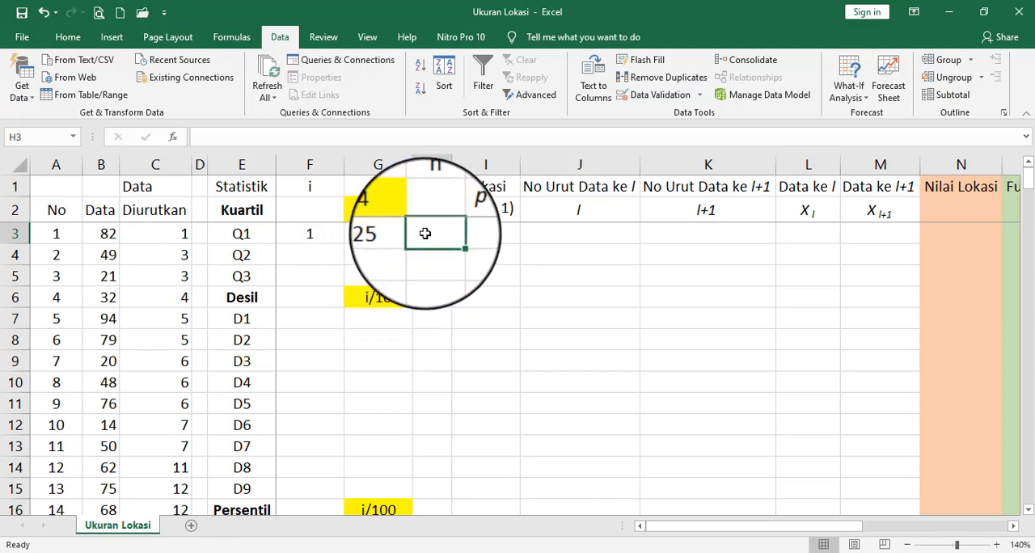
type("=")
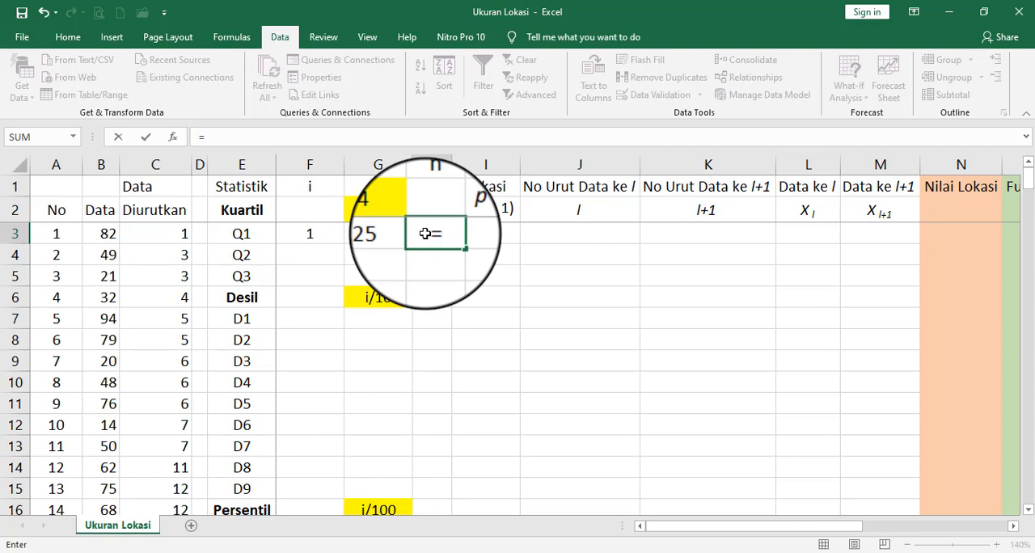
type("count")
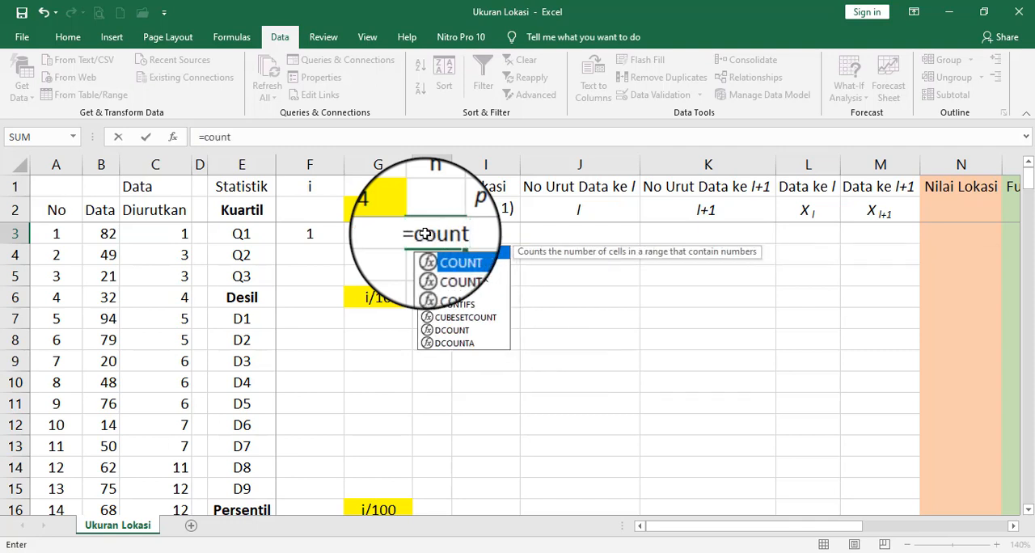
key("Tab")
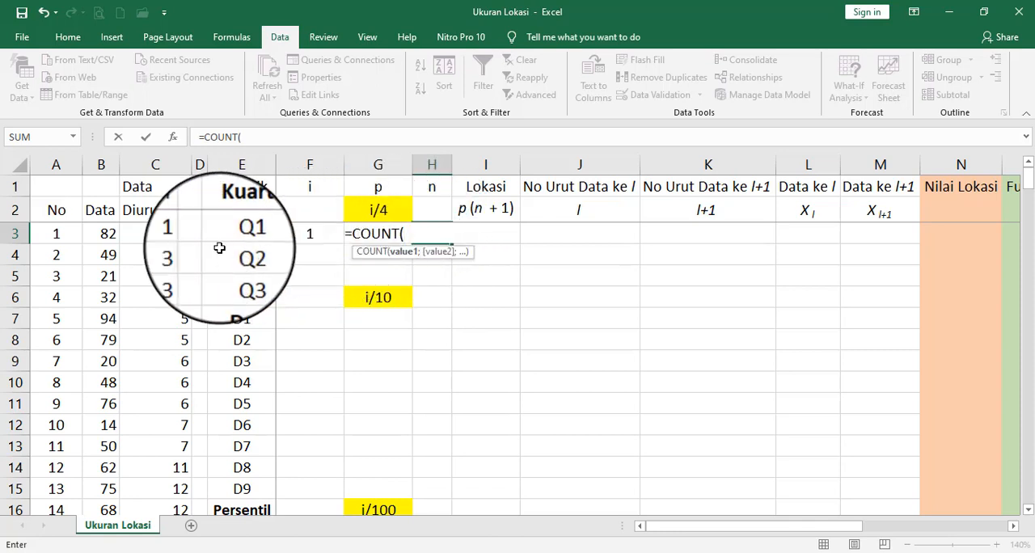
left_click(174, 234)
left_click_drag(174, 233, 144, 444)
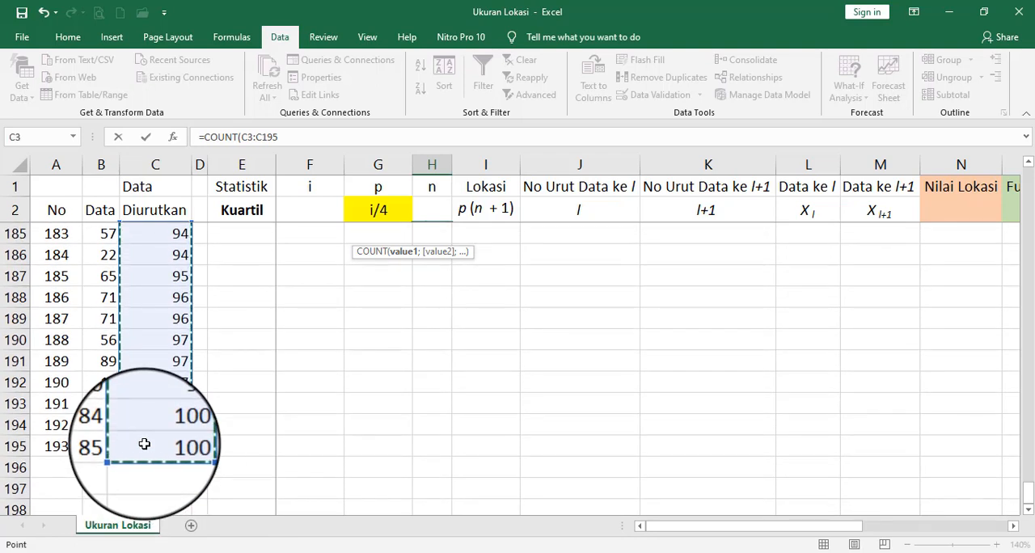
type(")")
key("Return")
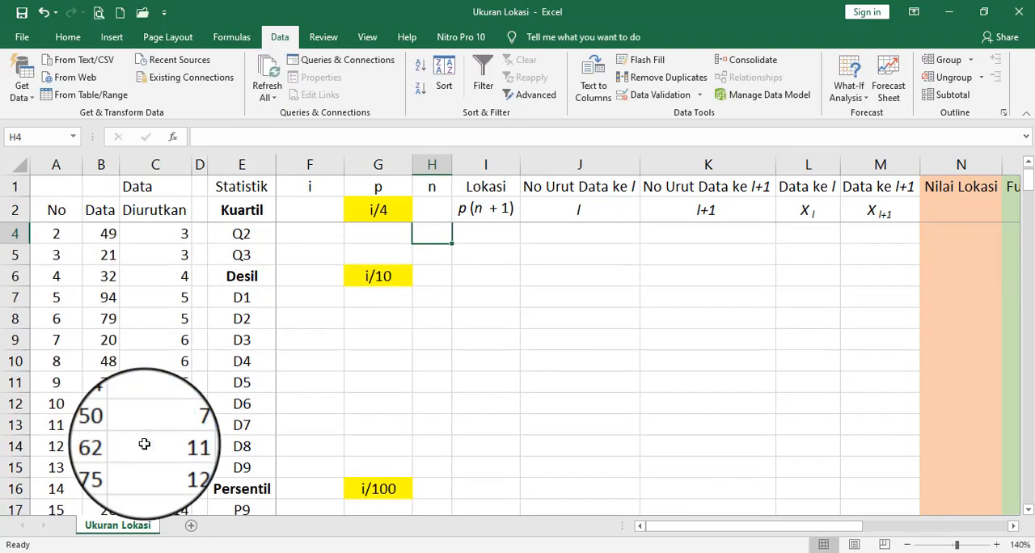
- Calculate the Lokasi p(n+1) for Q1 in cell I3 with the formula =G3*(H3+1)
key("Up")
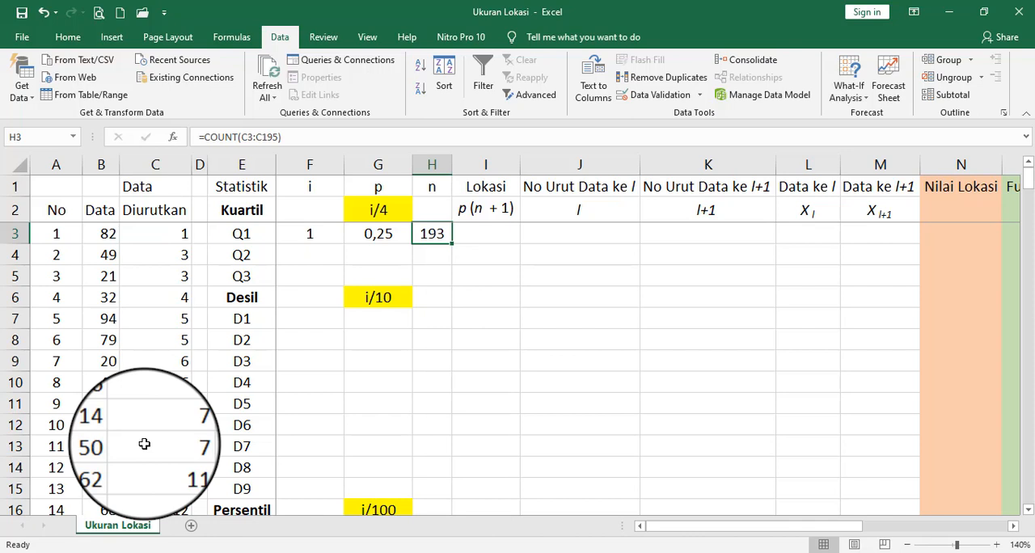
key("Right")
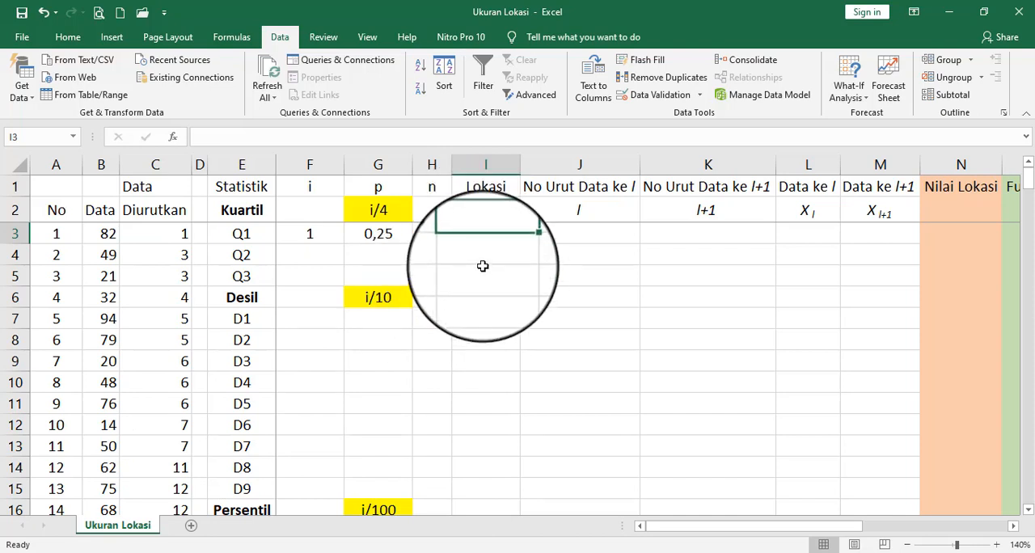
type("=")
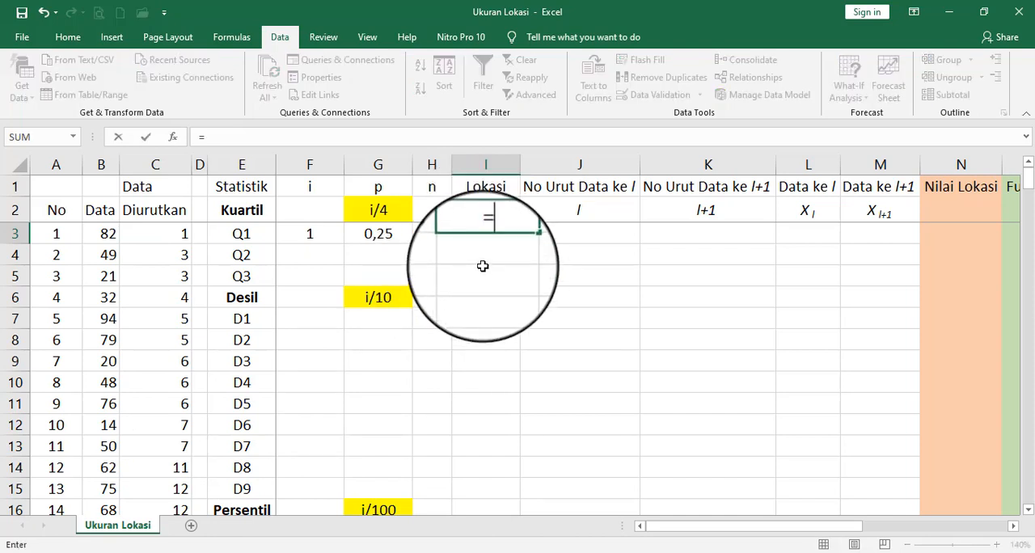
key("Left")
key("Left")
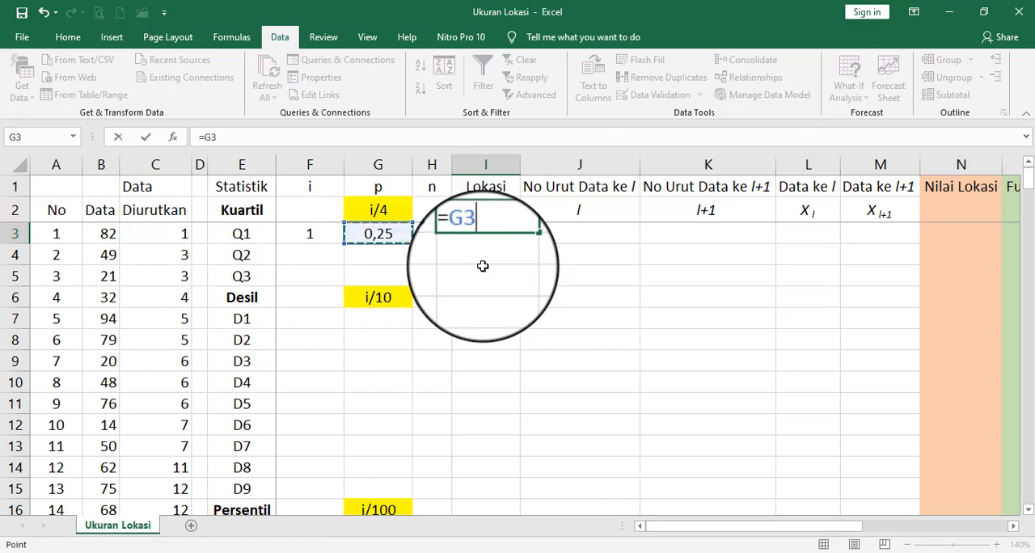
type("*")
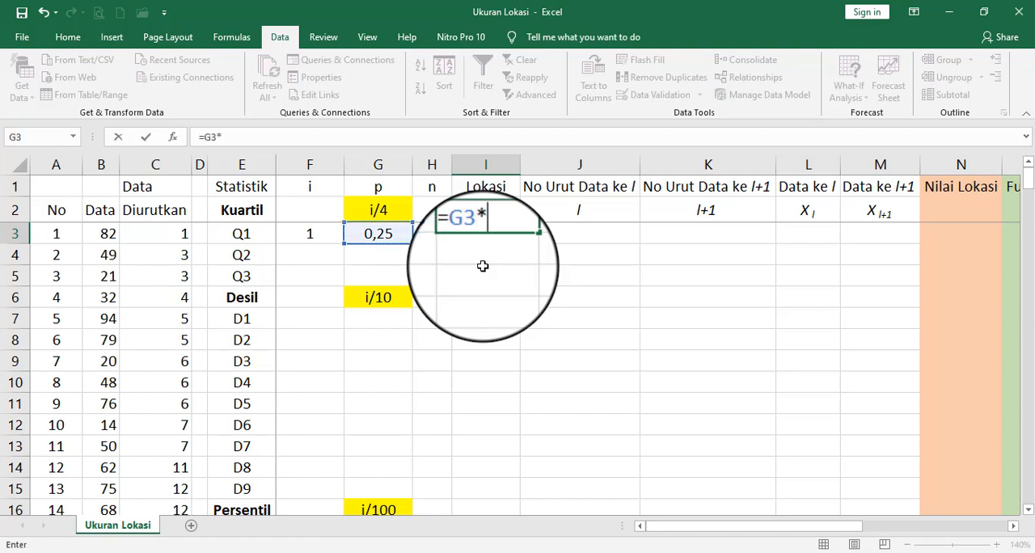
type("(")
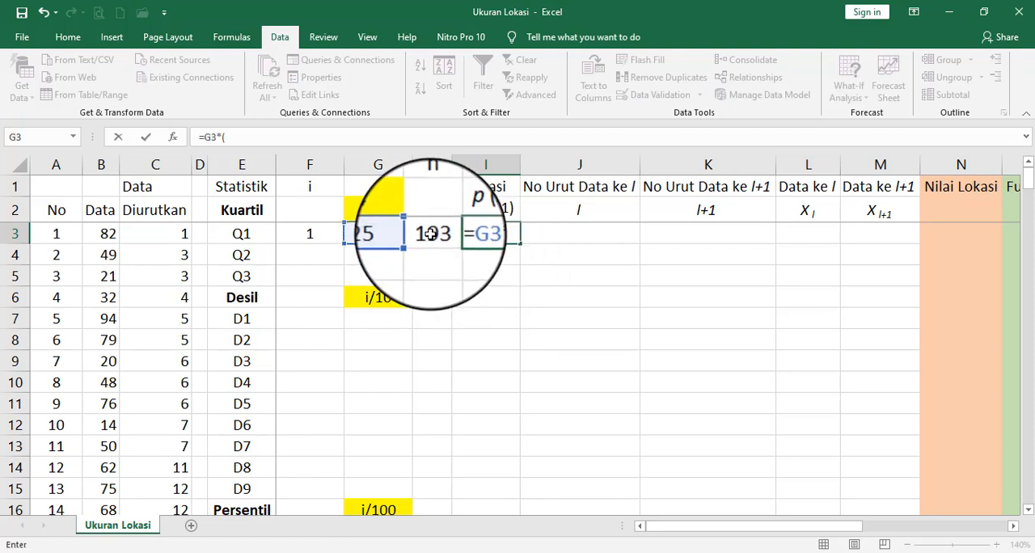
left_click(431, 234)
type("+")
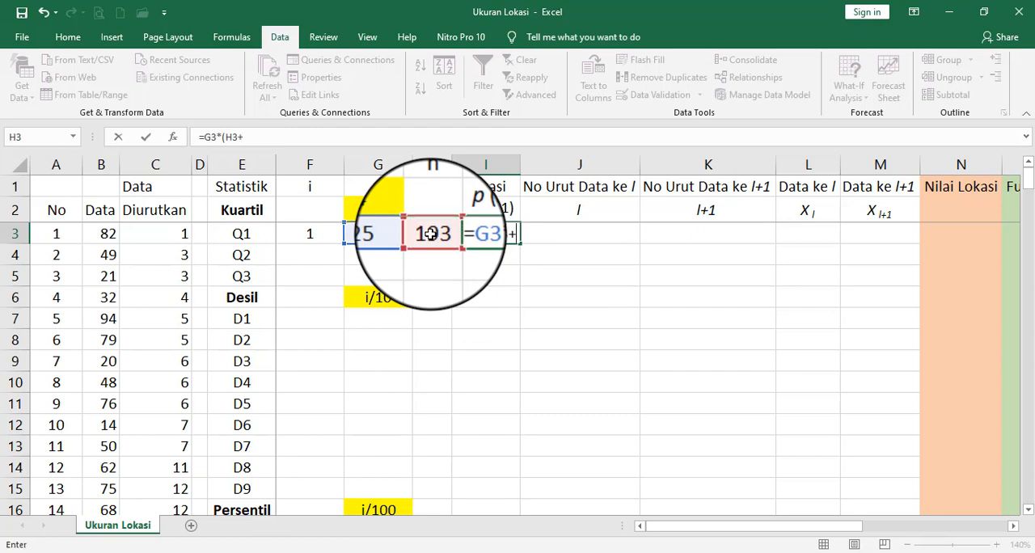
type("1")
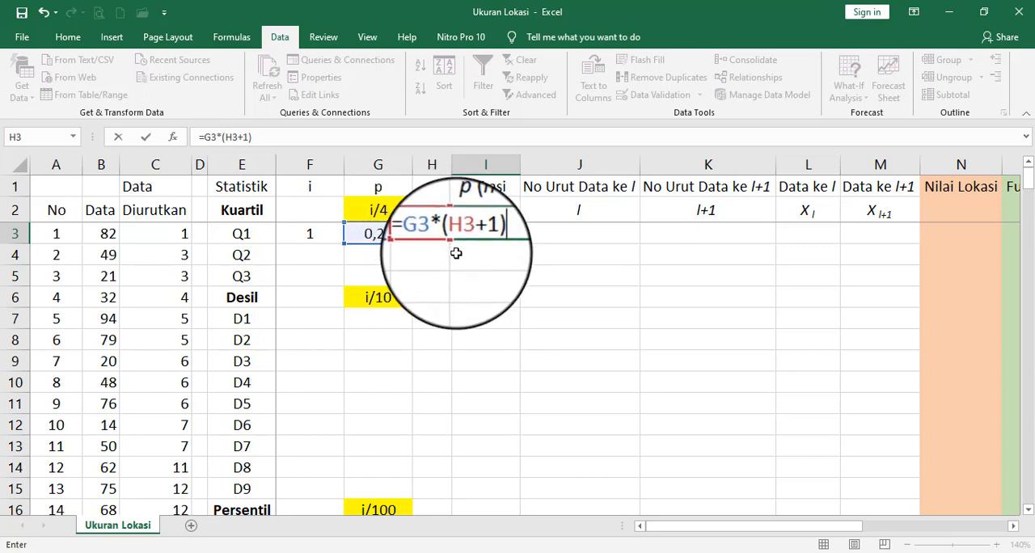
key("Return")
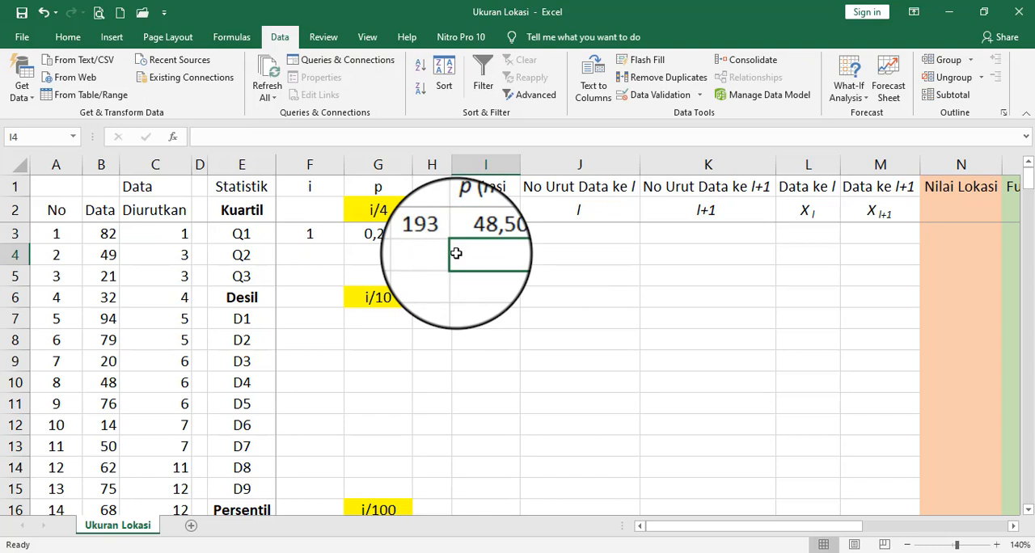
key("Up")
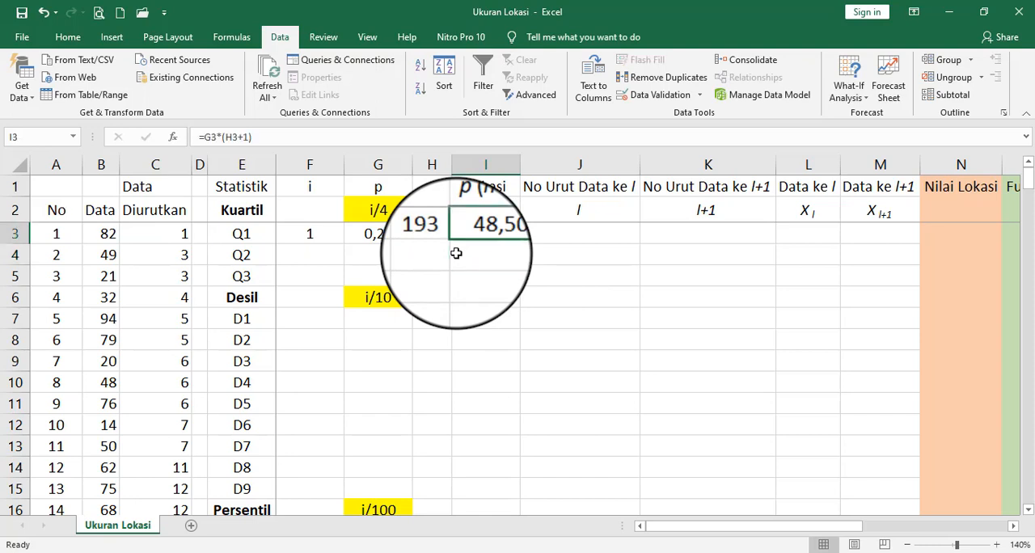
- Calculate No Urut Data ke l for Q1 in cell J3 by rounding the location down with =ROUNDDOWN(I3;0)
left_click(588, 233)
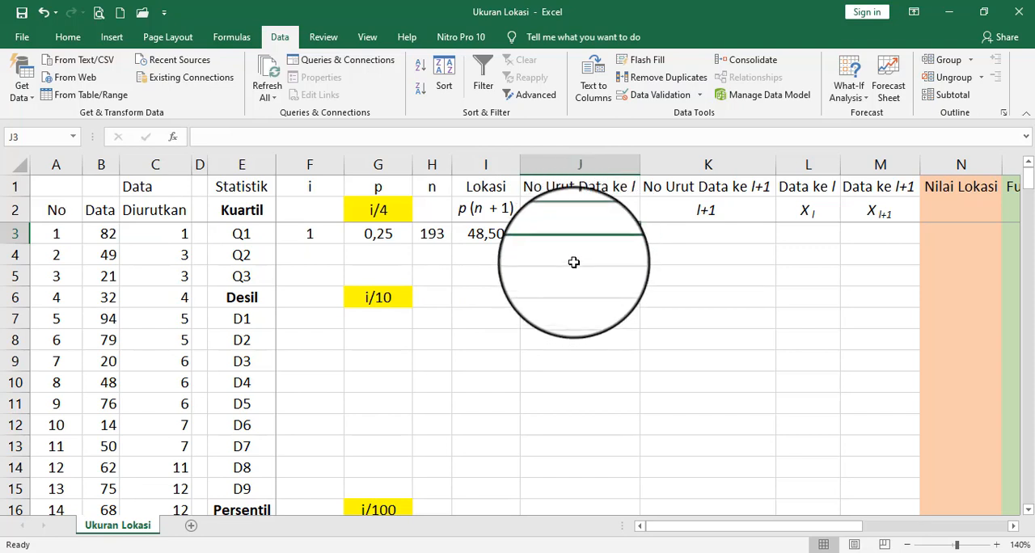
type("=")
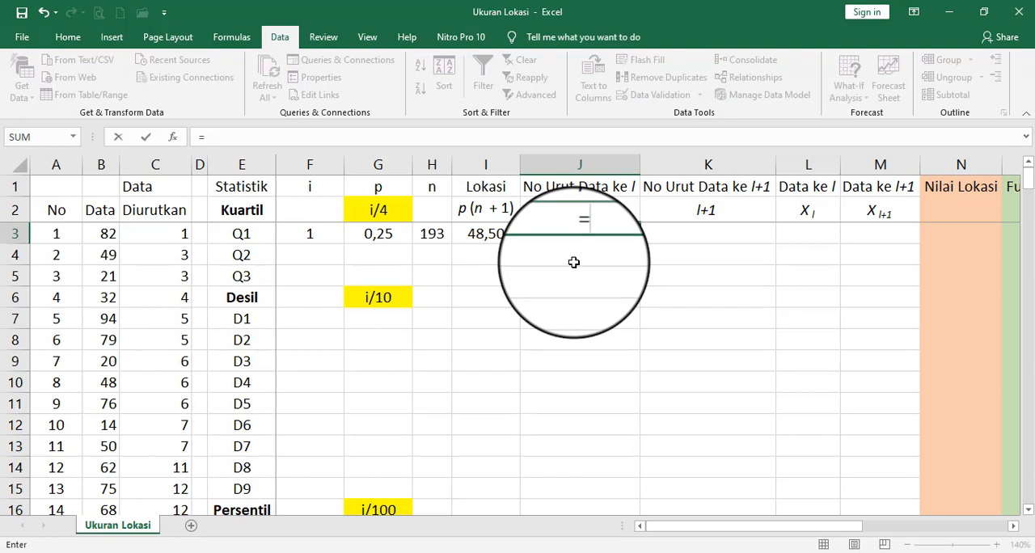
type("roun")
key("Down")
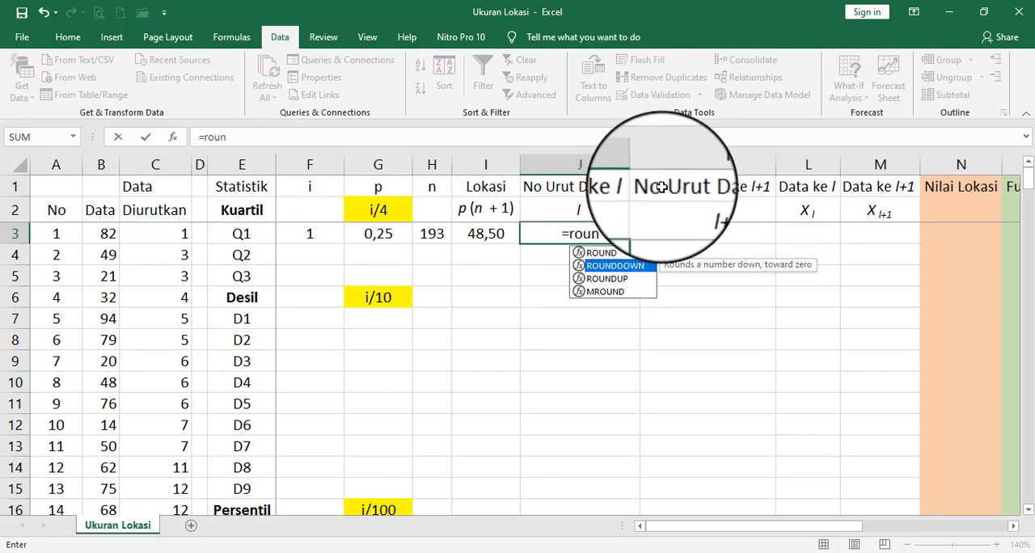
double_click(652, 275)
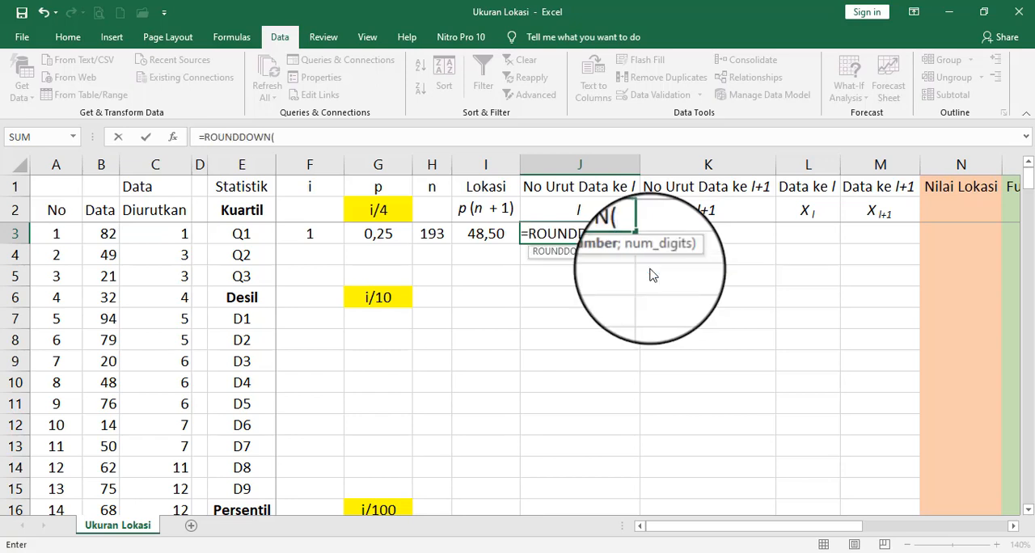
left_click(494, 233)
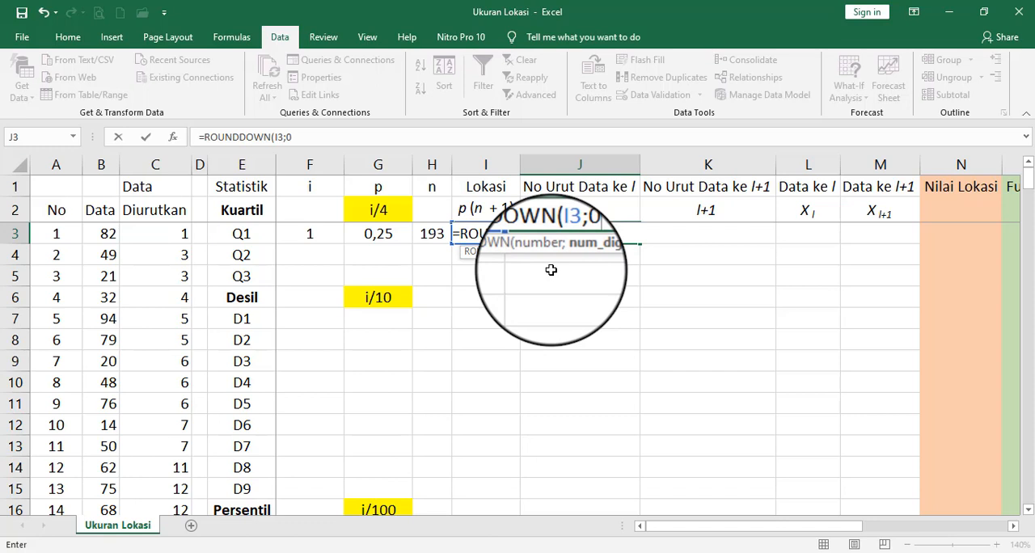
type(")")
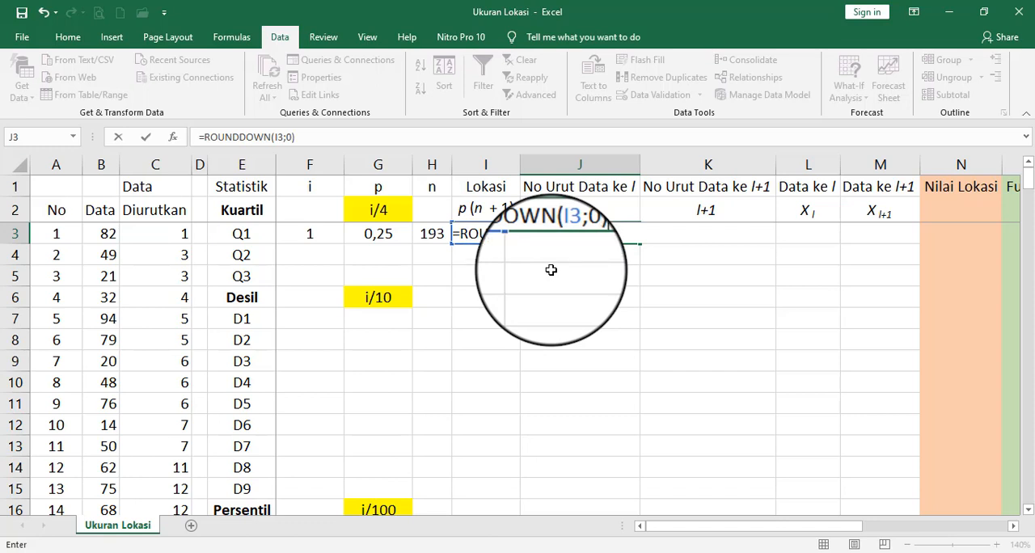
key("Return")
key("Up")
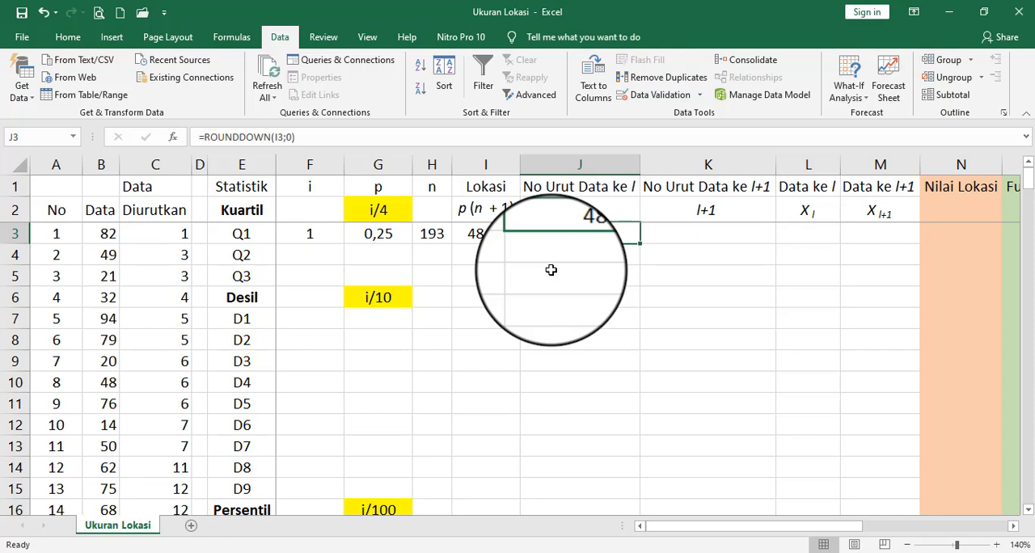
- Calculate No Urut Data ke l+1 for Q1 in cell K3 with the formula =J3+1
key("Right")
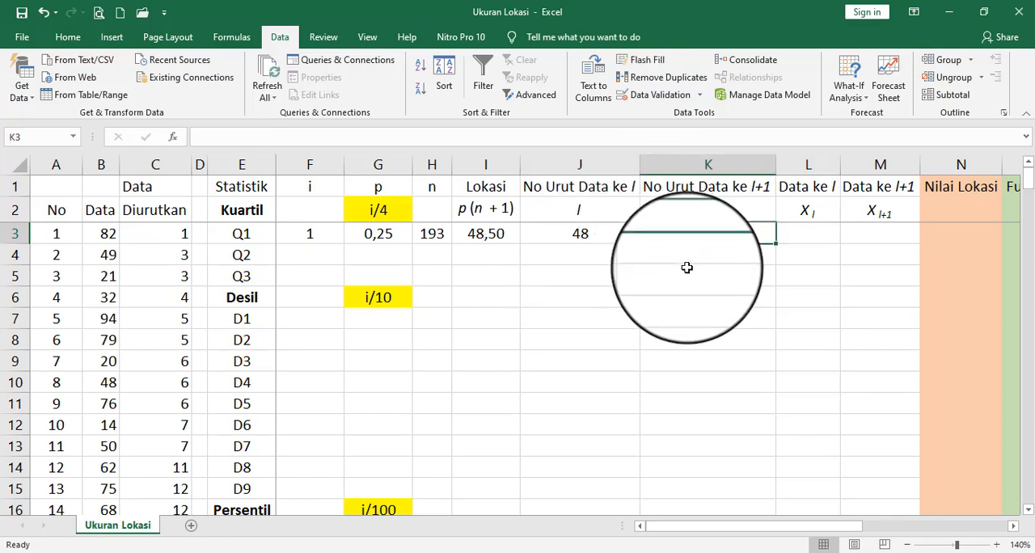
type("=")
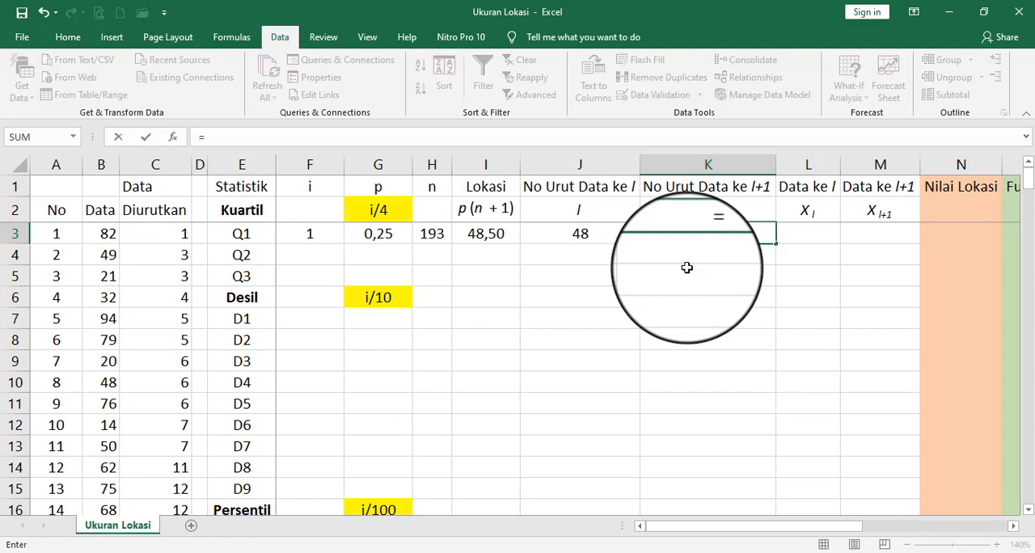
left_click(539, 234)
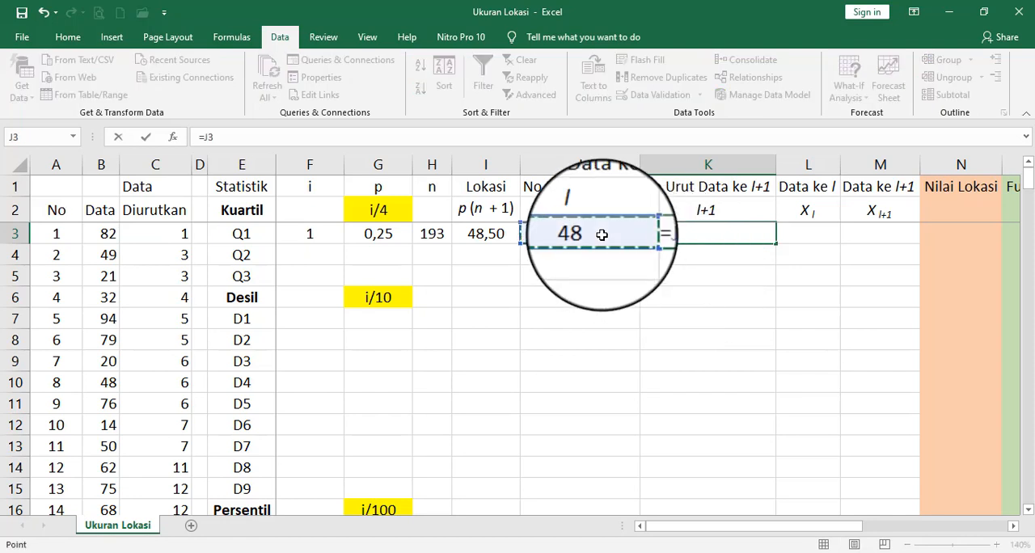
type("+")
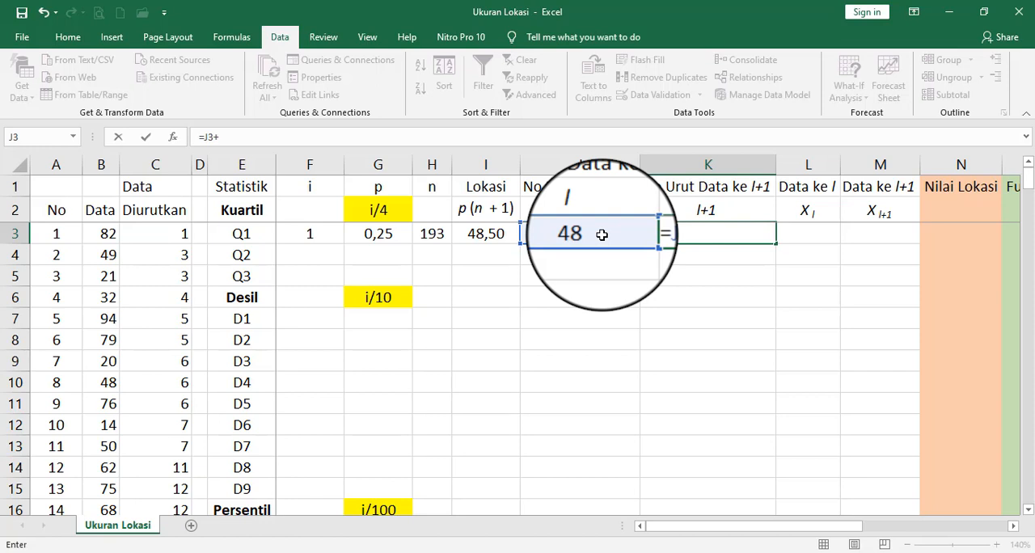
type("1")
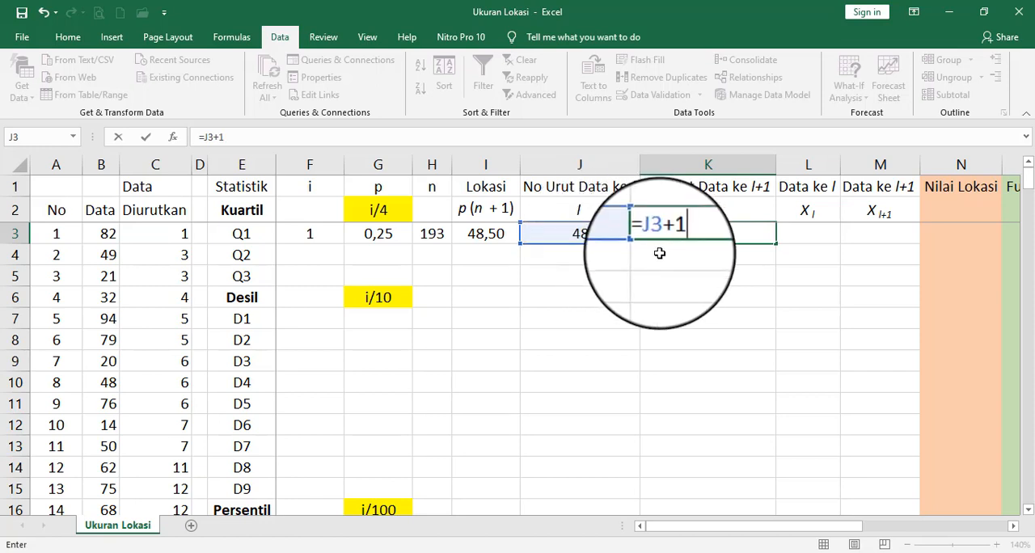
key("Return")
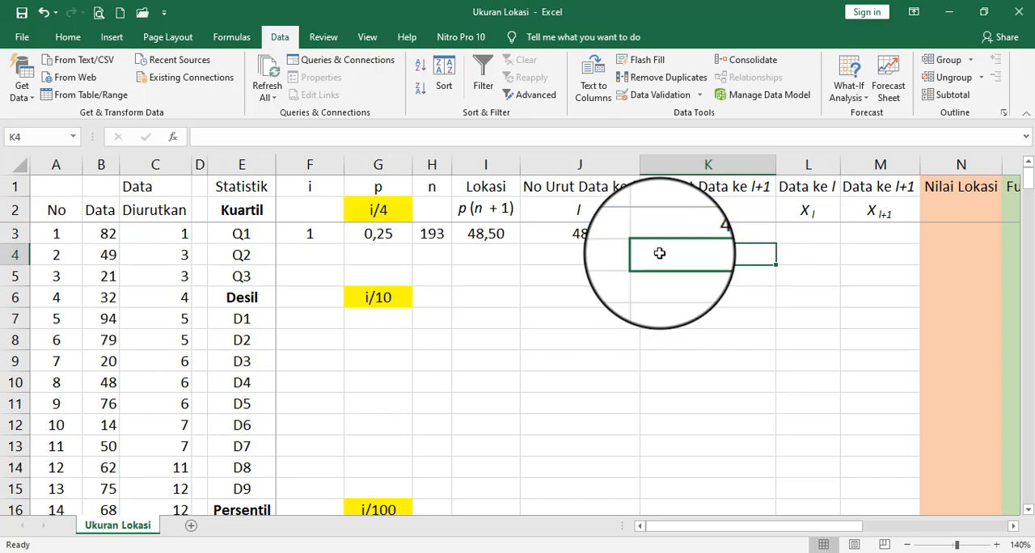
key("Up")
key("Left")
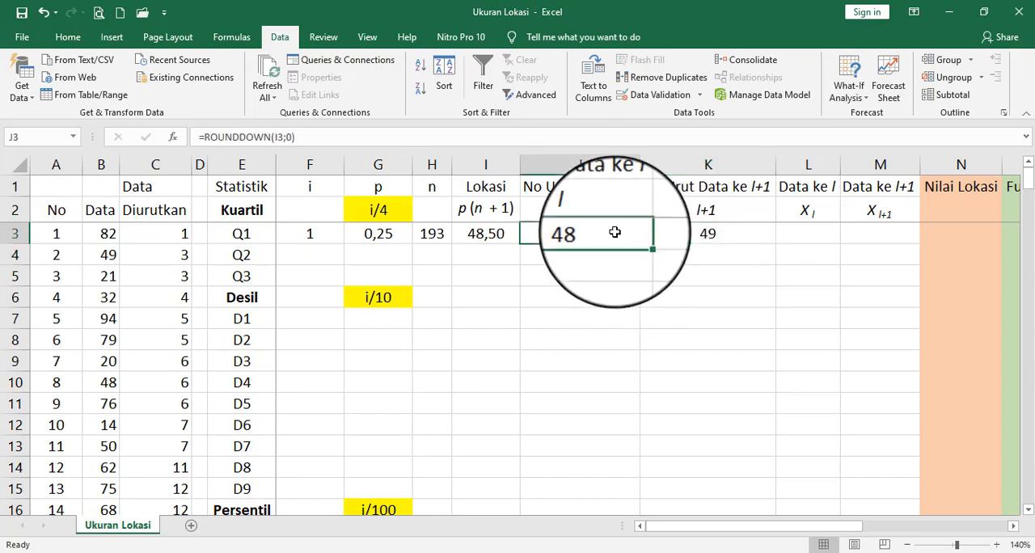
- Look up the sorted value beside No 48 and enter it as 31 under Data ke l for Q1 in cell L3
left_click(786, 230)
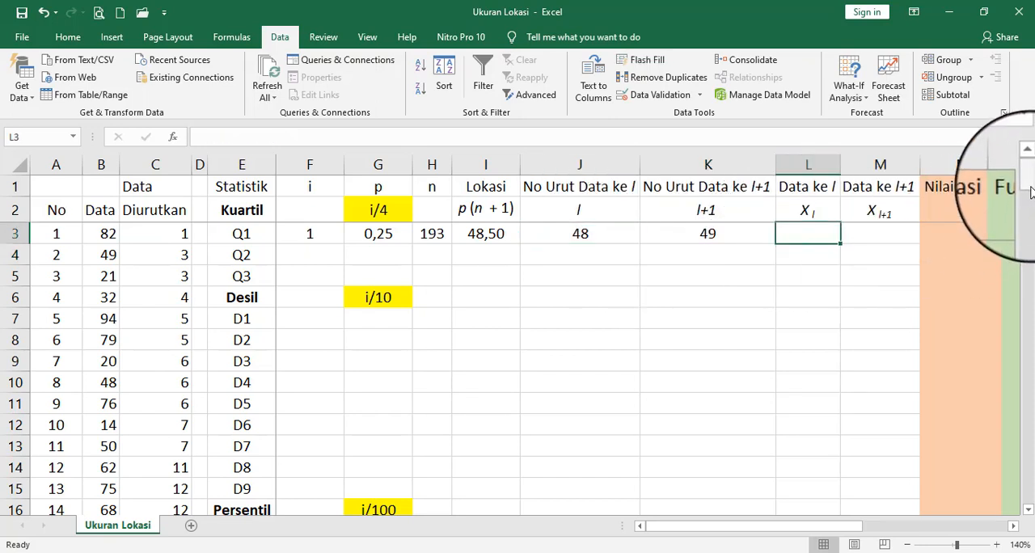
left_click_drag(1032, 192, 1033, 243)
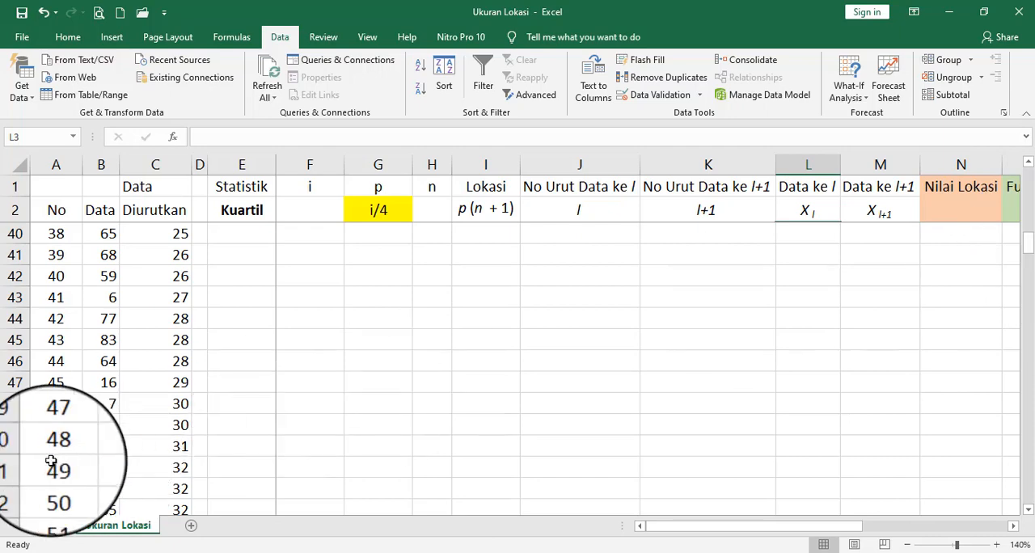
left_click(53, 447)
left_click(175, 450)
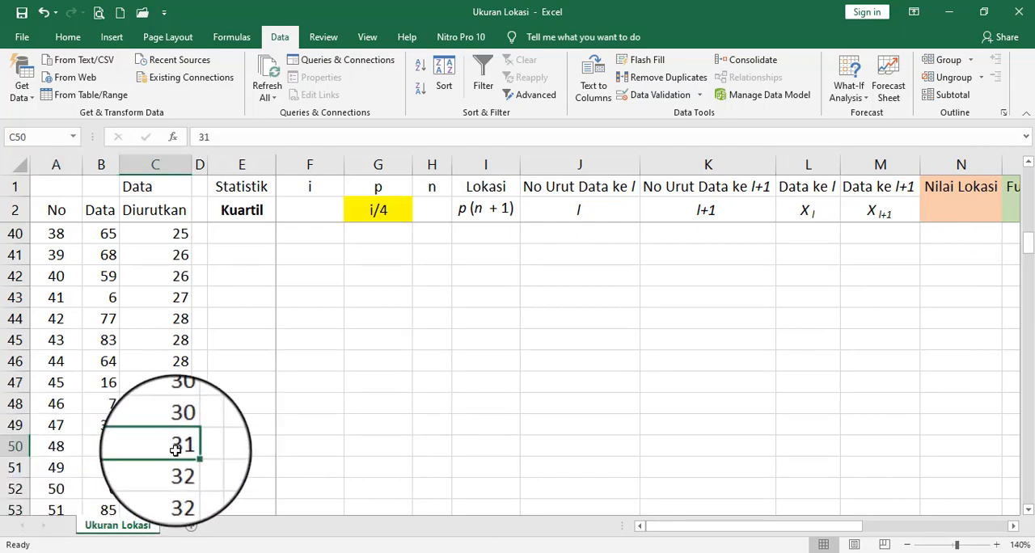
left_click_drag(1027, 254, 1023, 178)
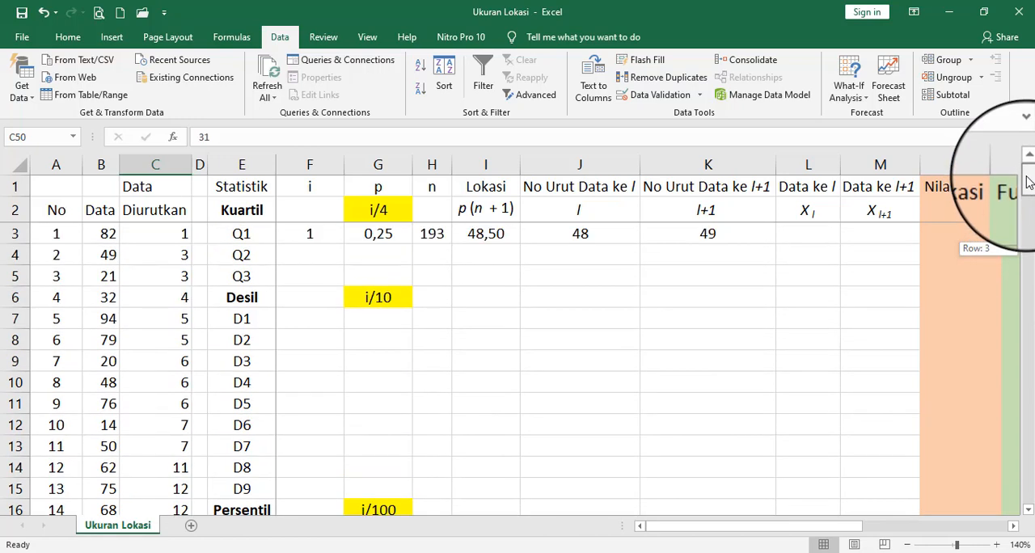
left_click(813, 237)
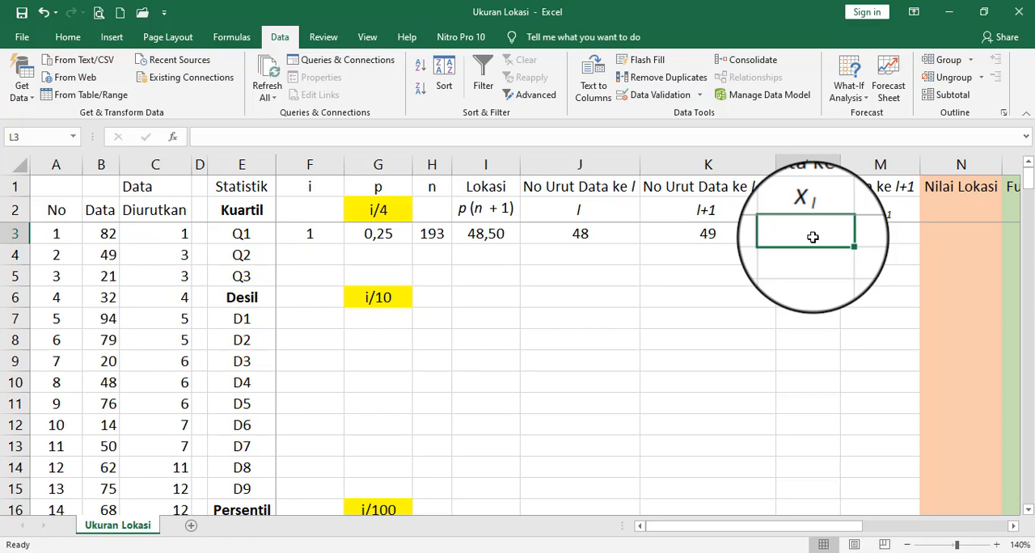
type("31")
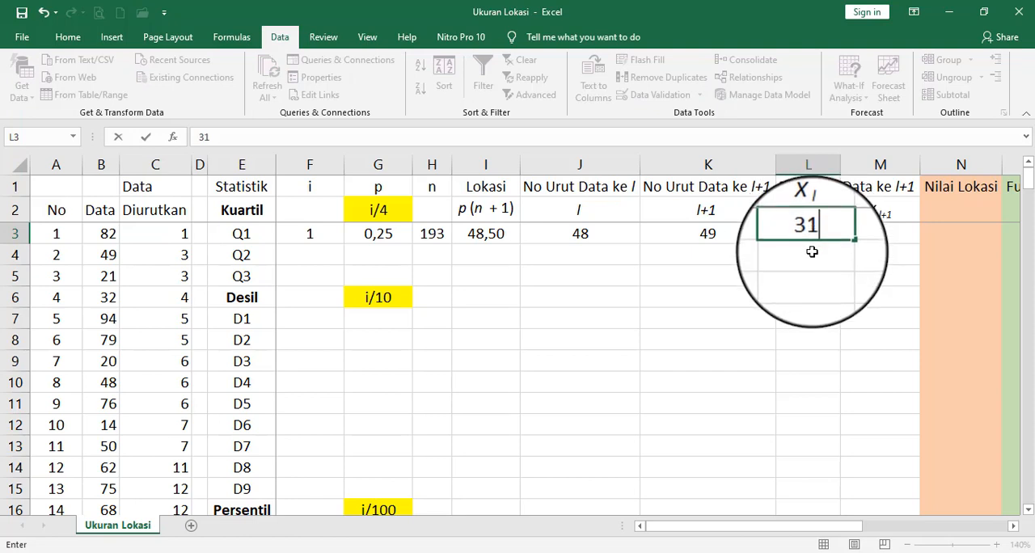
key("Return")
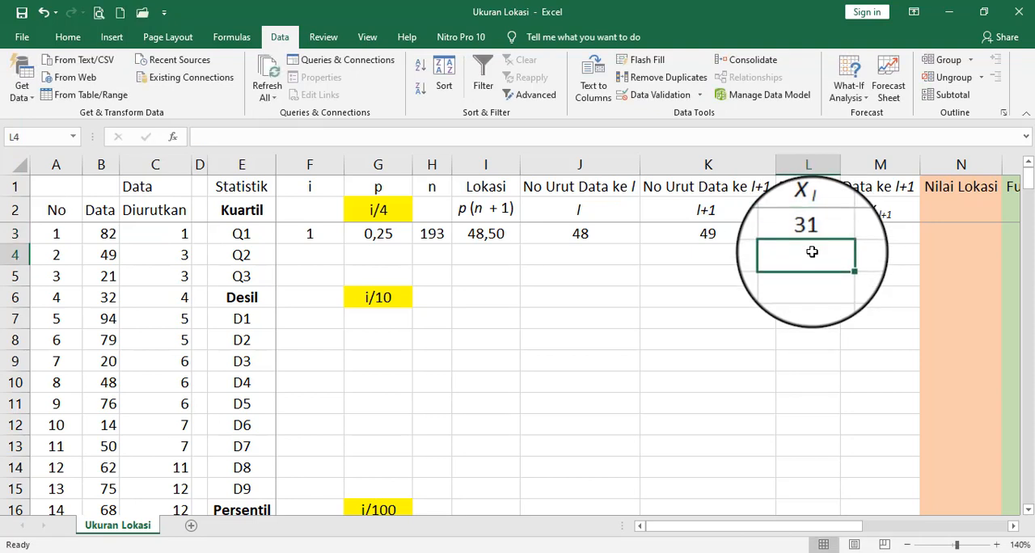
key("Up")
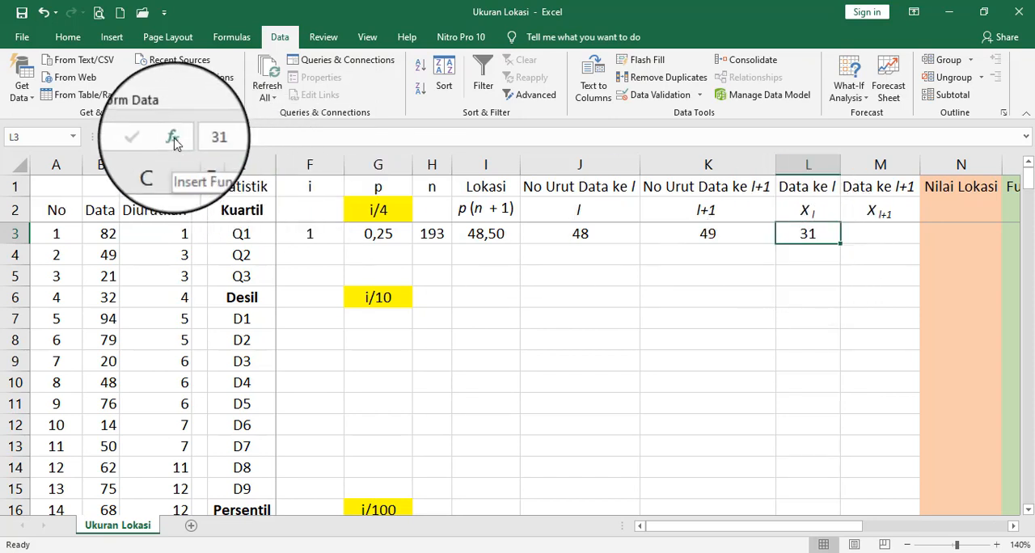
- Insert the VLOOKUP function from the Lookup & Reference category into Data ke l for Q1 in cell L3
left_click(175, 137)
left_click(429, 187)
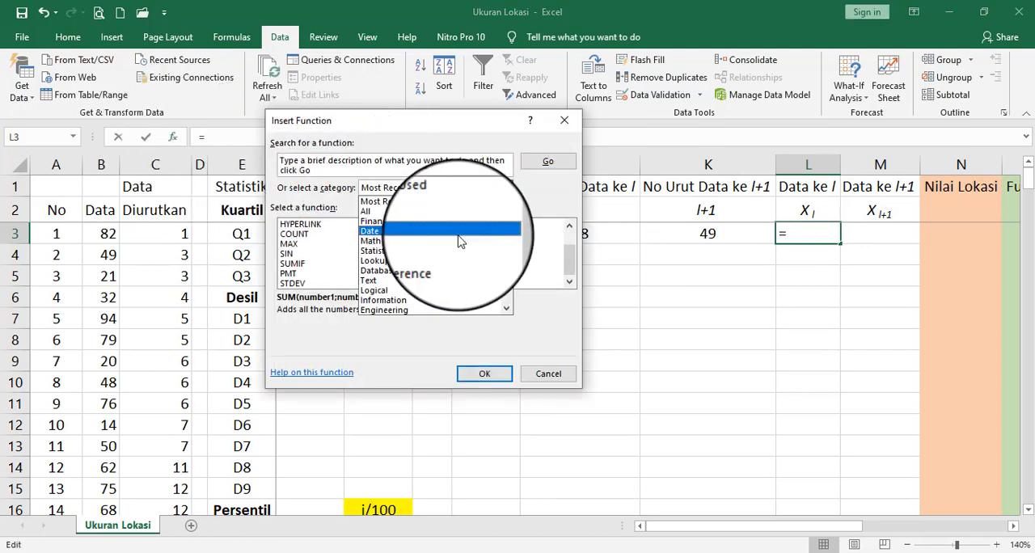
left_click(447, 261)
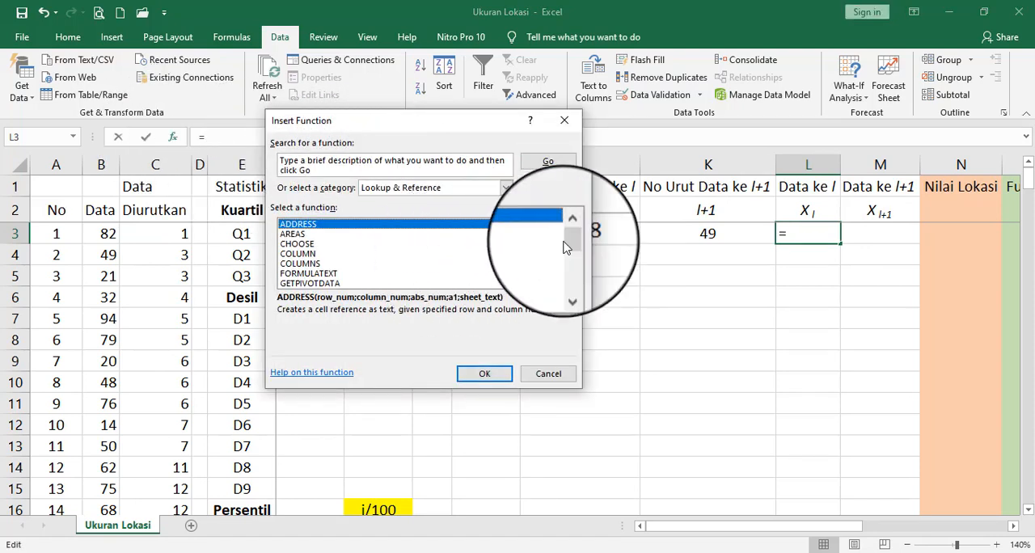
left_click_drag(564, 245, 573, 268)
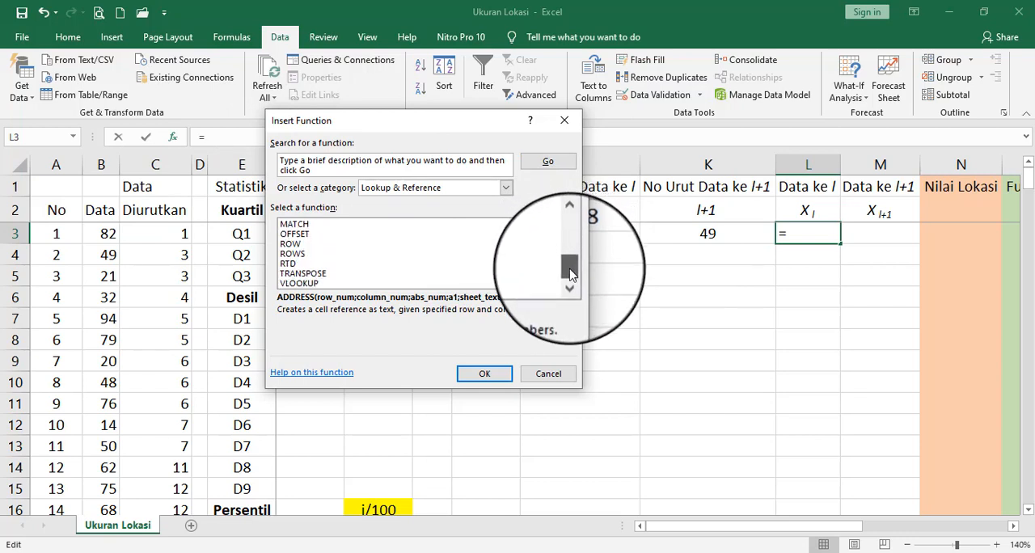
left_click(305, 283)
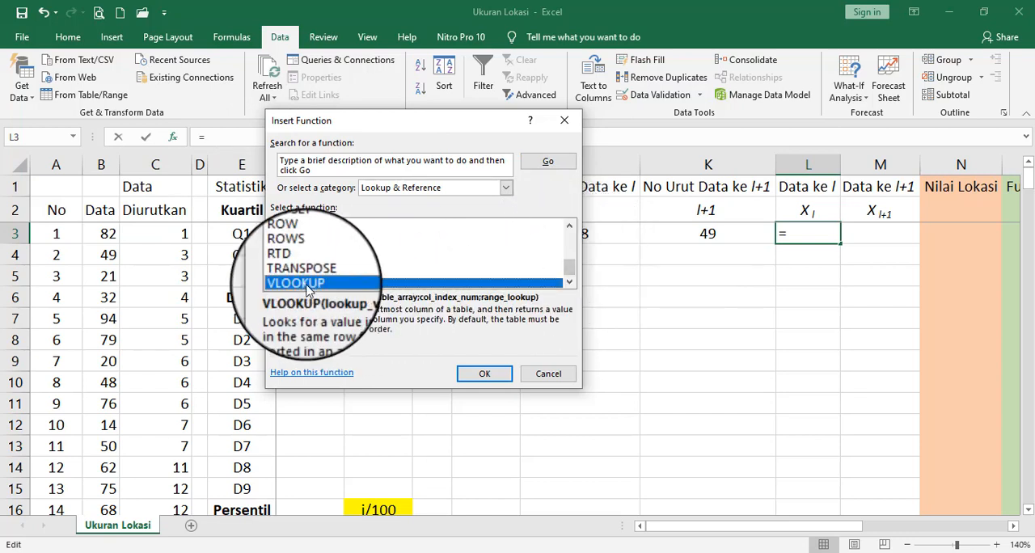
left_click(485, 374)
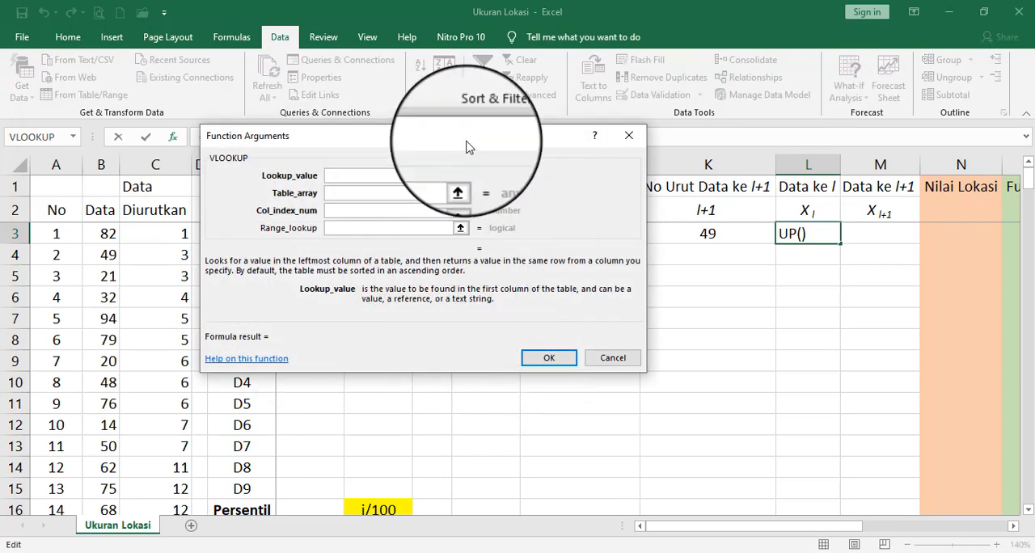
- Set the VLOOKUP lookup value to cell J3, the No Urut Data ke l of Q1
left_click_drag(467, 135, 614, 267)
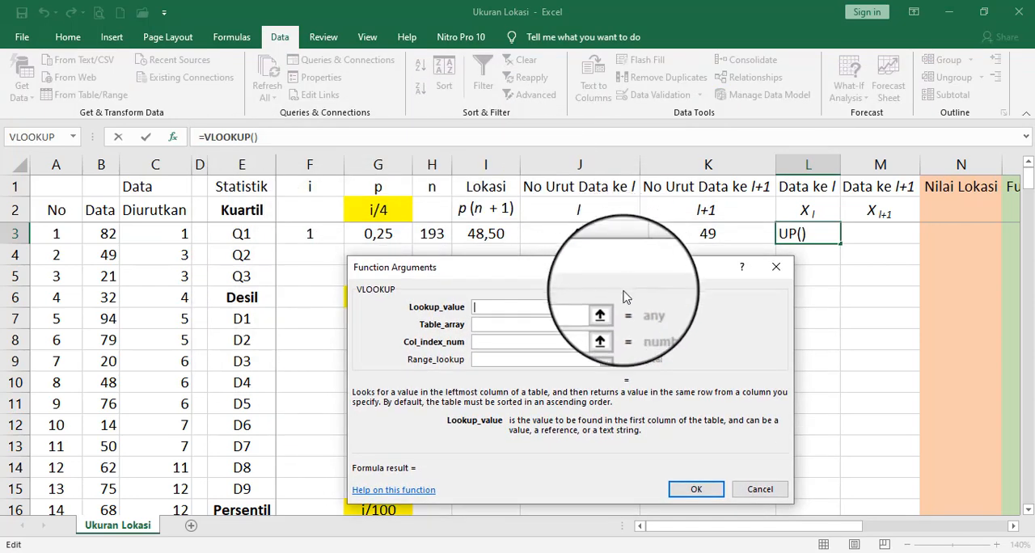
left_click(608, 306)
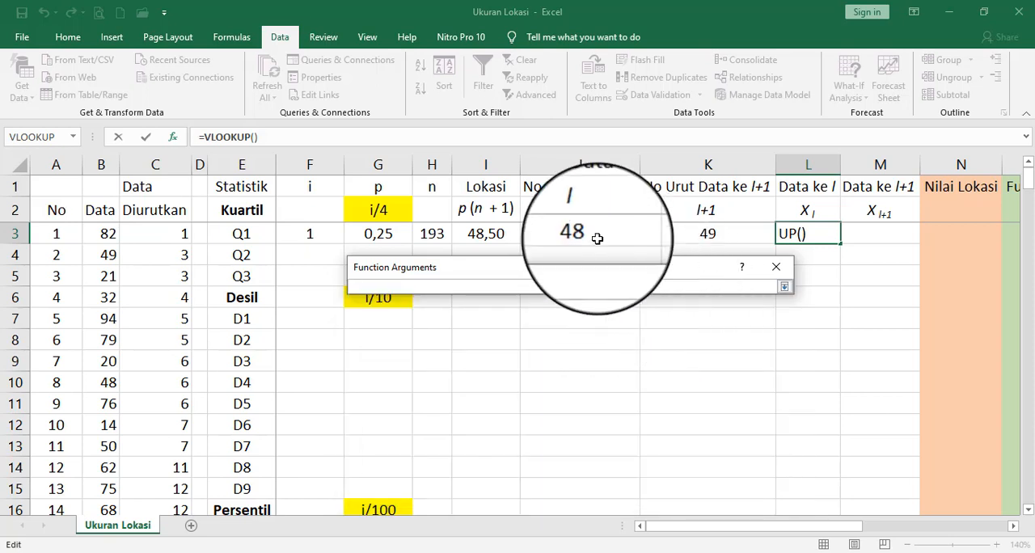
left_click(594, 235)
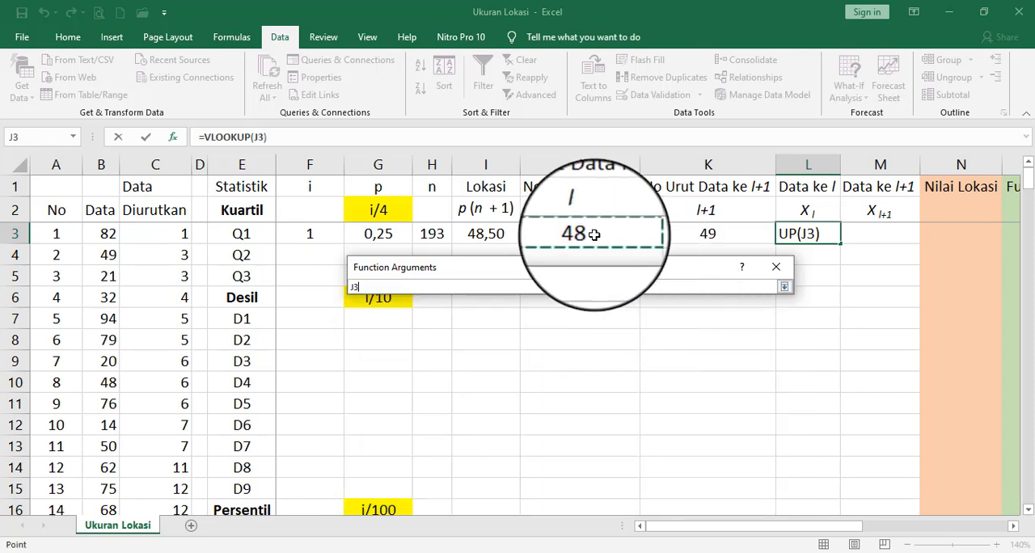
left_click(784, 286)
- Set the VLOOKUP table array to the No, Data and Diurutkan columns as the absolute range $A$3:$C$195
left_click(608, 324)
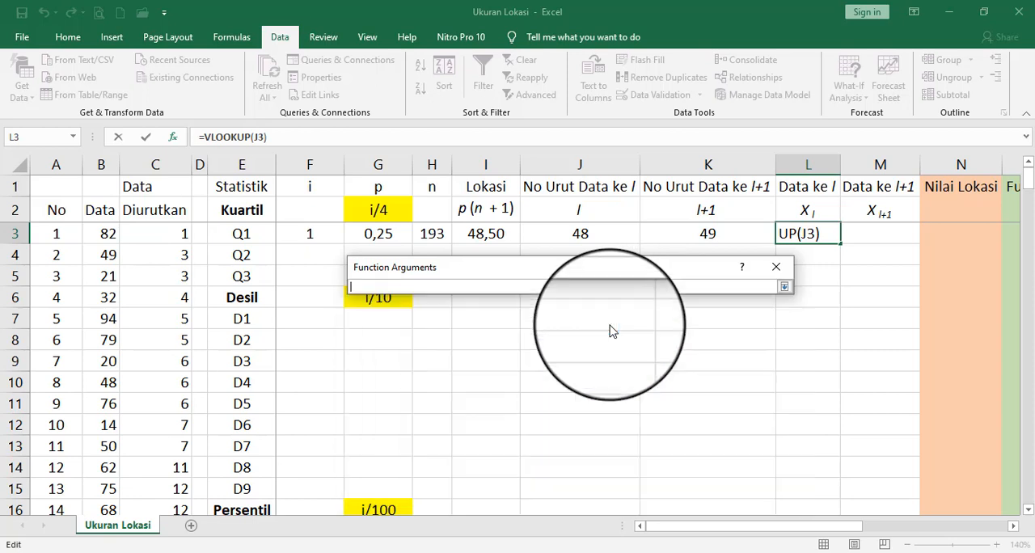
left_click(171, 234)
left_click(68, 234)
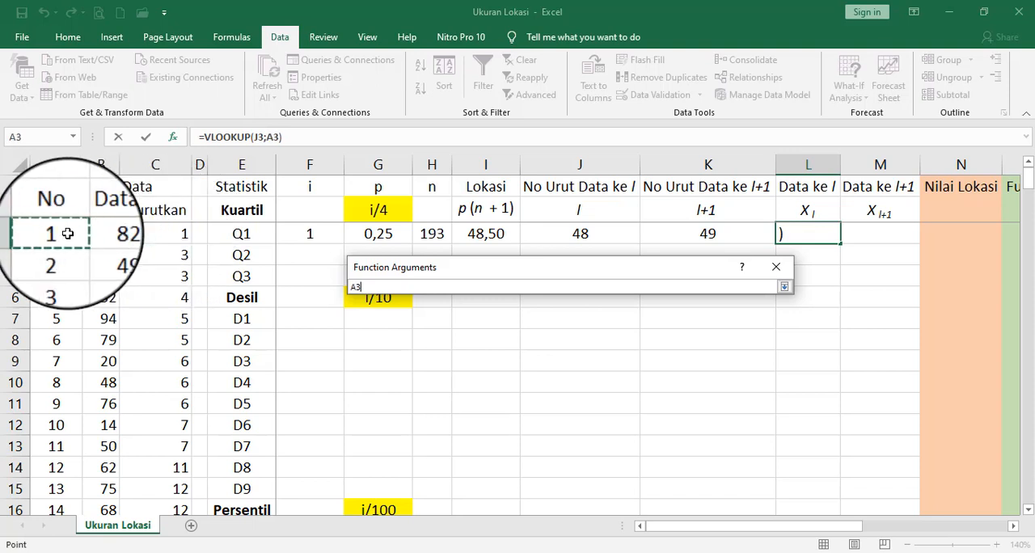
left_click_drag(68, 233, 153, 233)
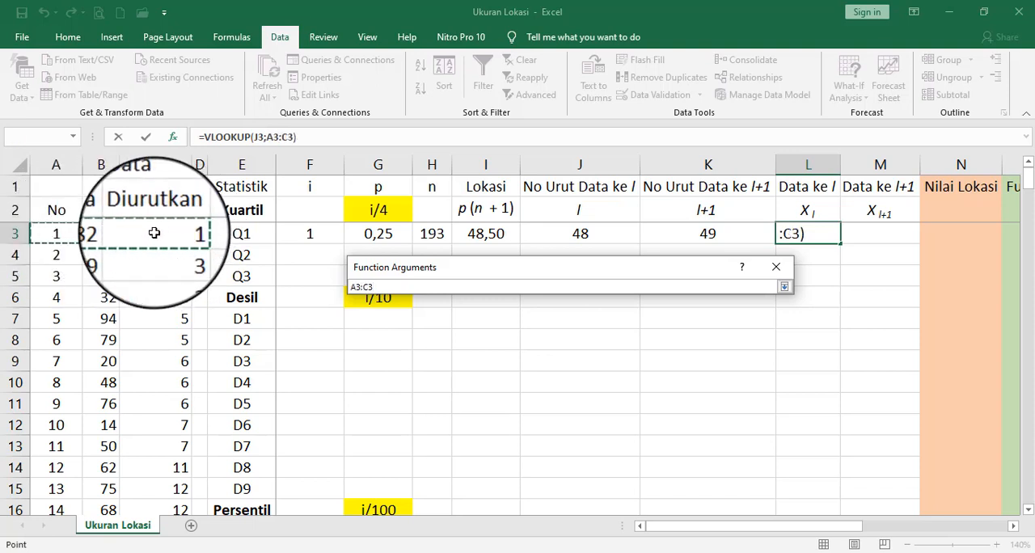
key("BackSpace")
type("195")
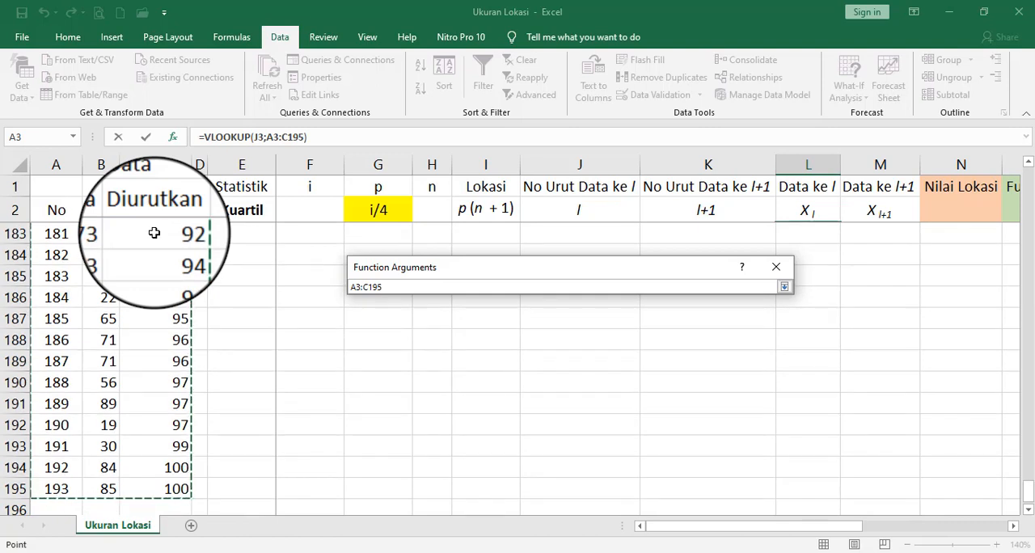
key("F4")
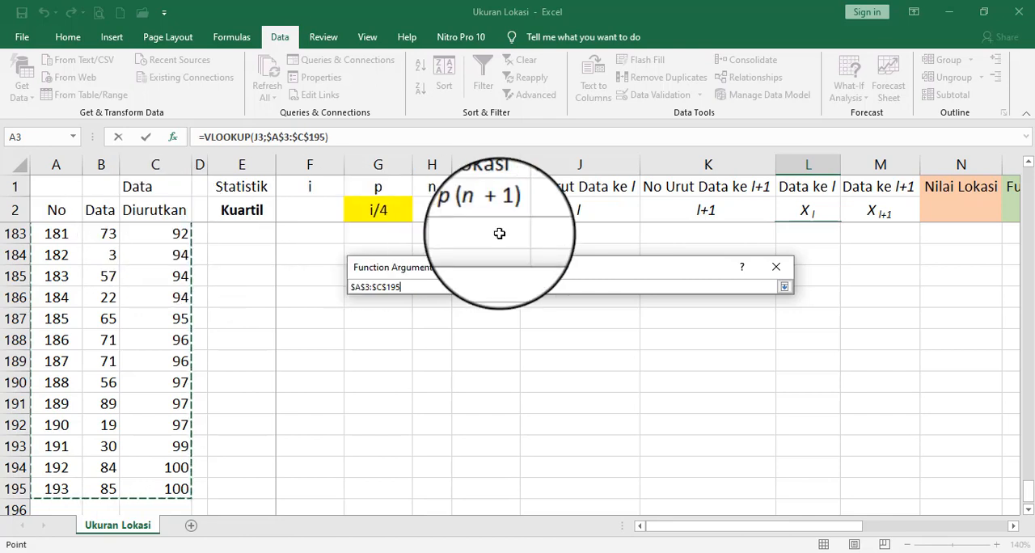
left_click(783, 286)
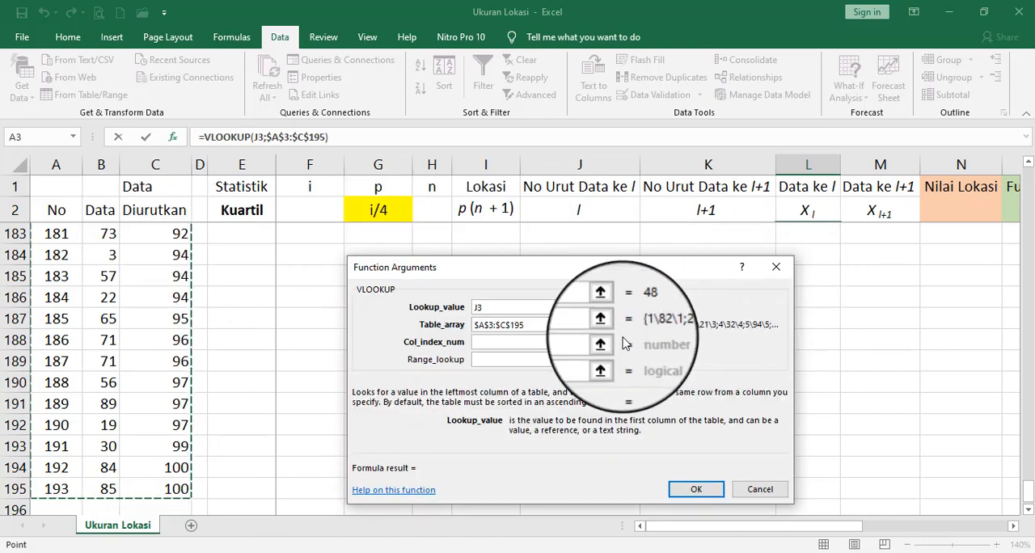
- Set the column index number to 3 and the range lookup to false, and confirm the VLOOKUP in L3
left_click(588, 348)
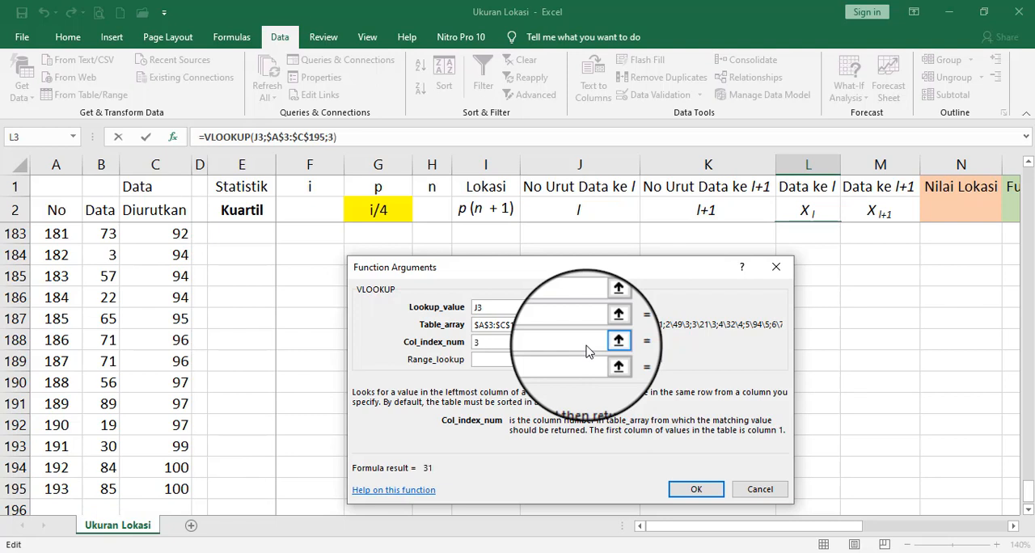
left_click(576, 361)
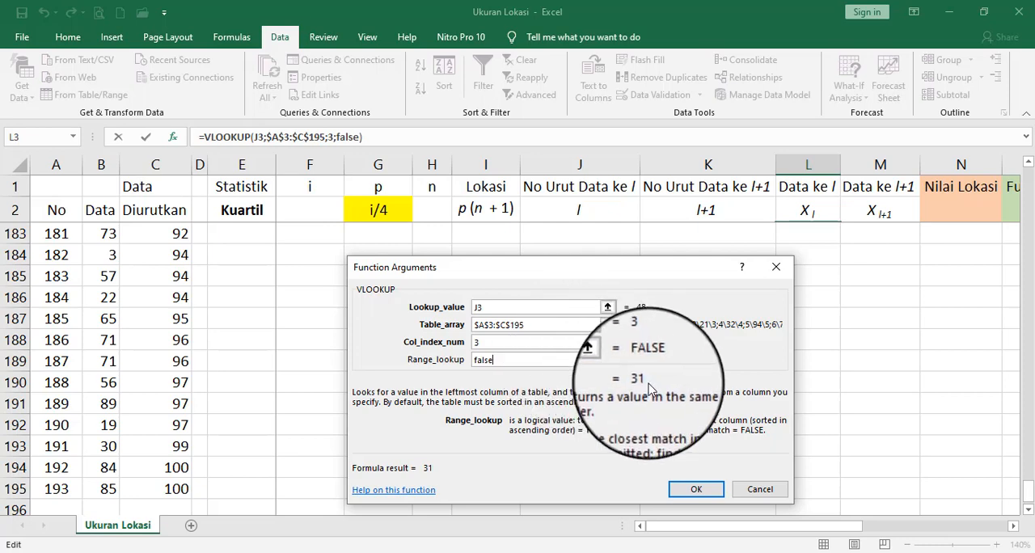
left_click(697, 491)
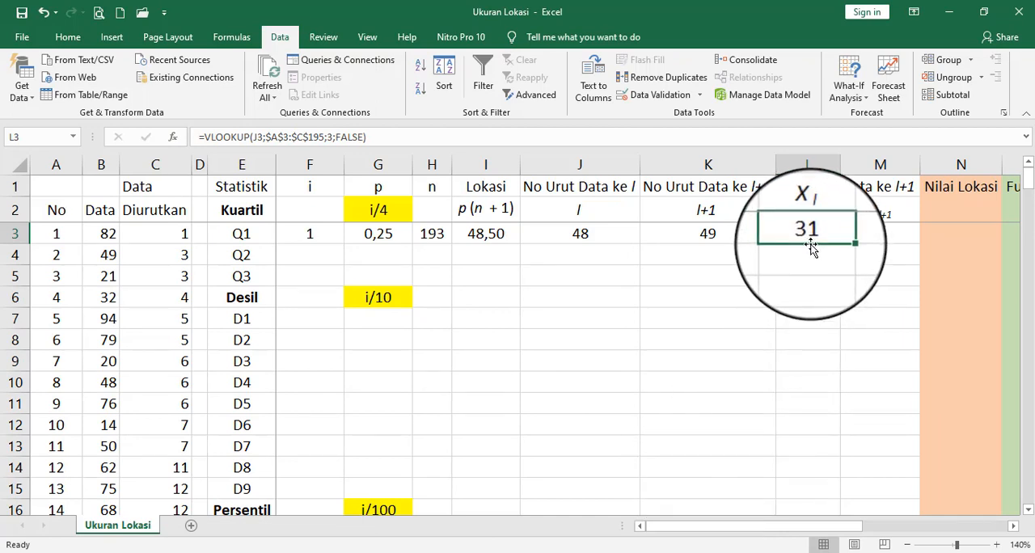
- Look up the sorted value beside No 49 in the Diurutkan column, matching No Urut Data ke l+1 of Q1
left_click(881, 234)
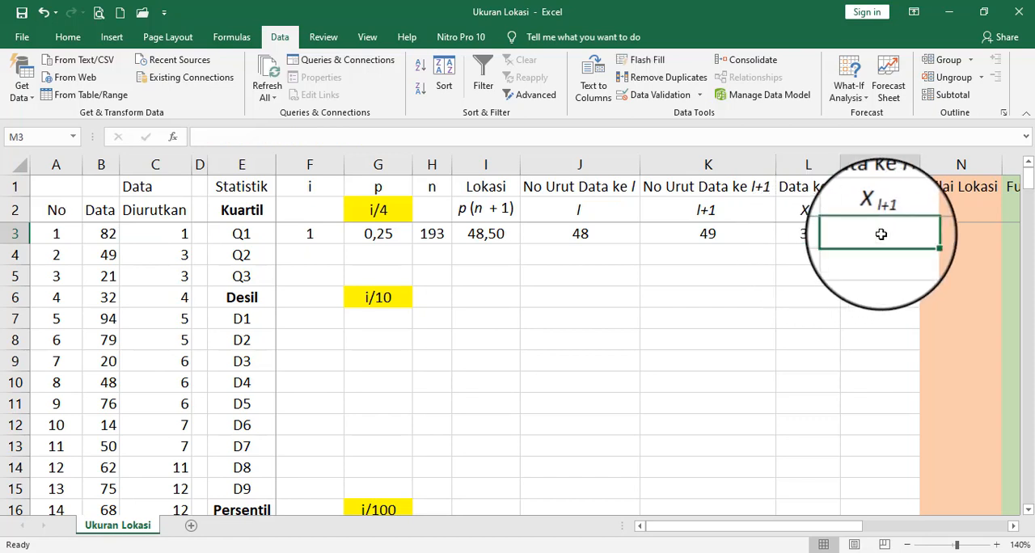
left_click(736, 234)
left_click(862, 235)
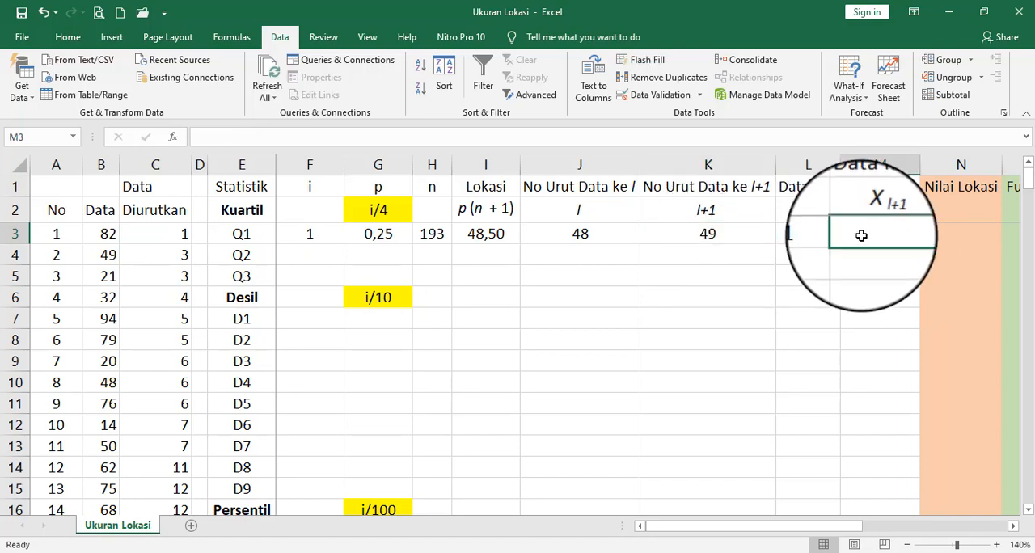
left_click(738, 234)
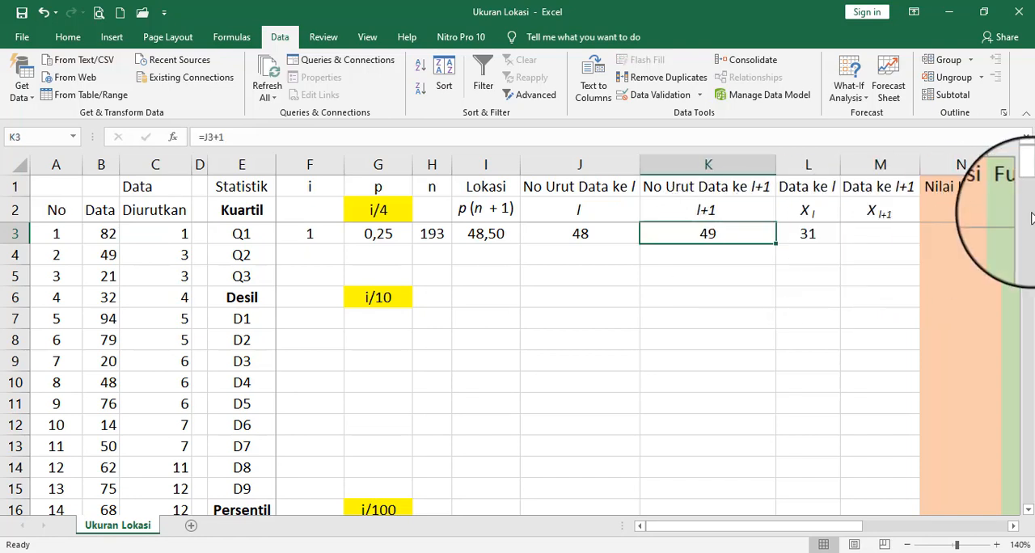
left_click_drag(1029, 186, 1027, 248)
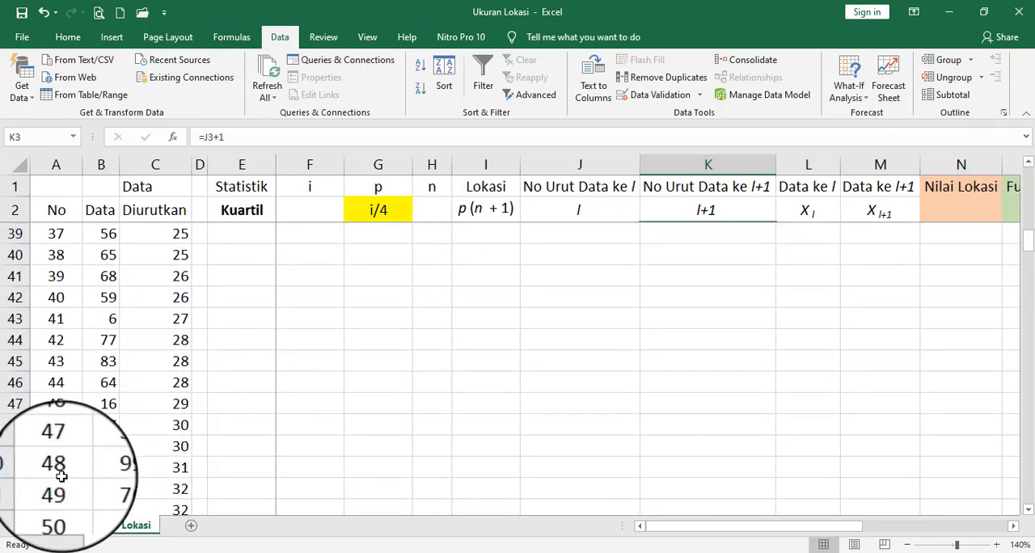
left_click(63, 486)
left_click(201, 490)
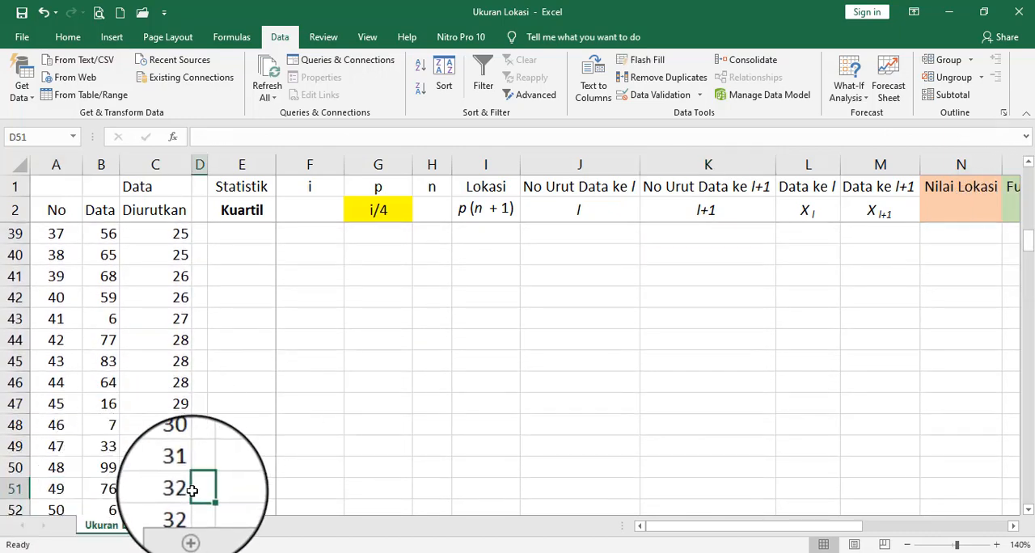
left_click(184, 488)
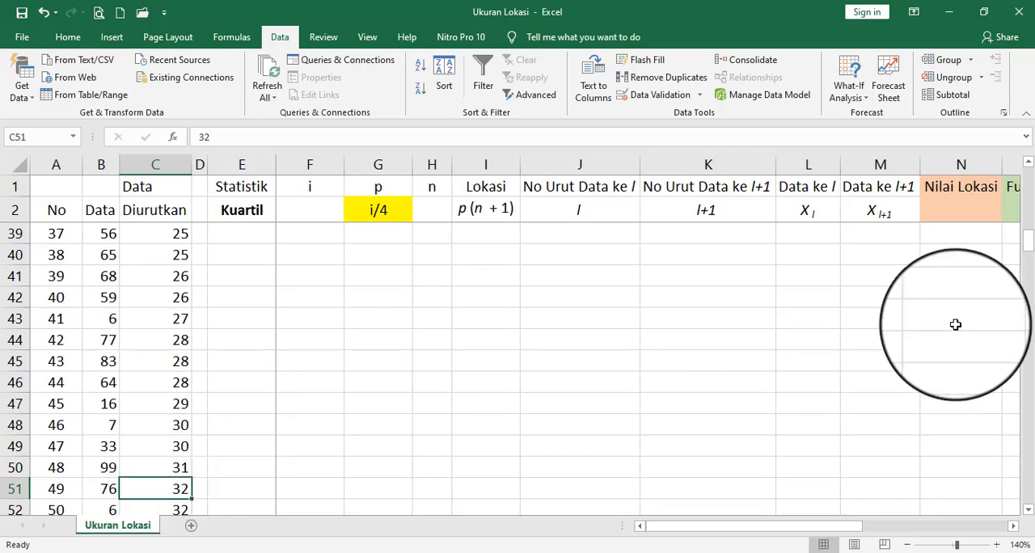
left_click_drag(1027, 240, 1027, 176)
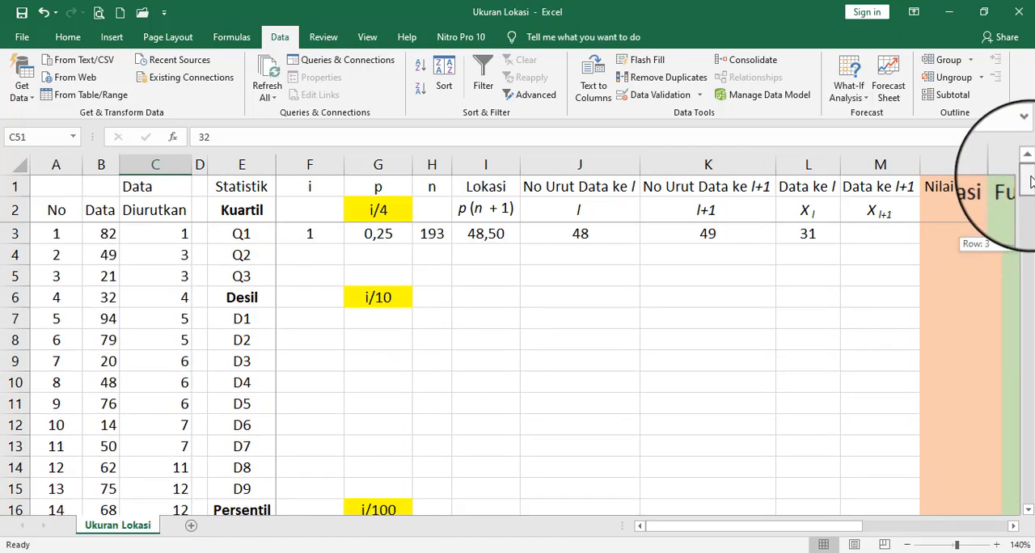
- Enter 32 under Data ke l+1 for Q1 in cell M3 and clear the cell again
left_click(886, 241)
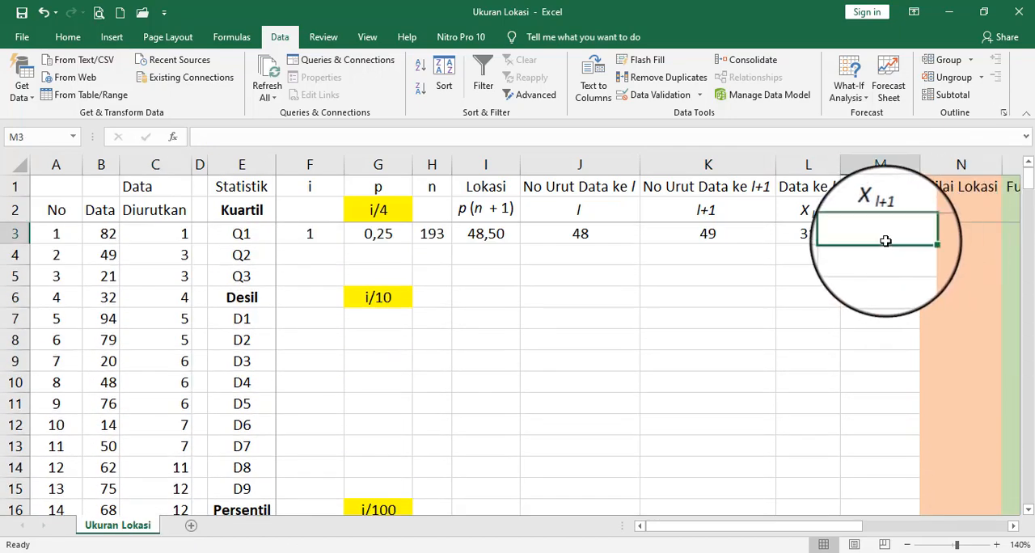
type("32")
key("Return")
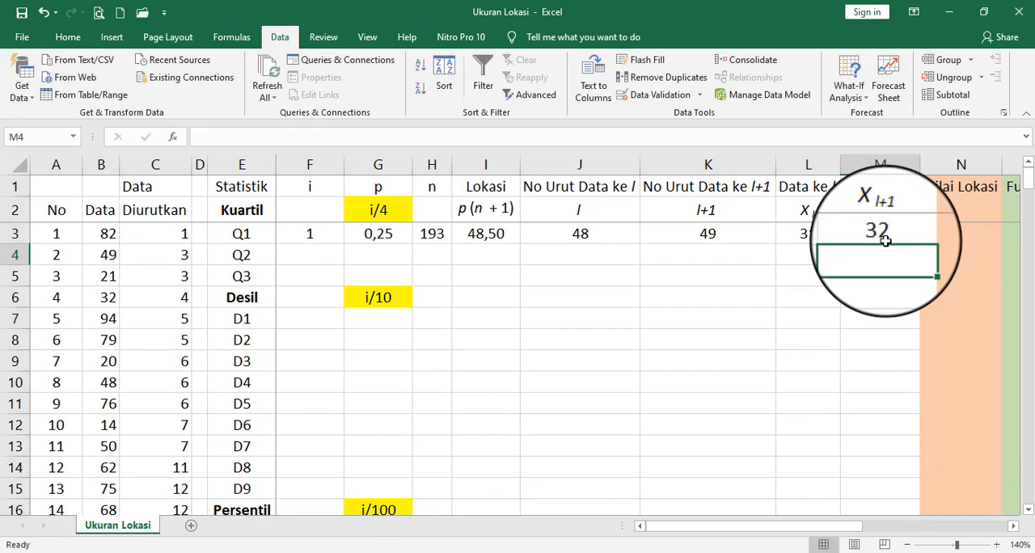
key("Up")
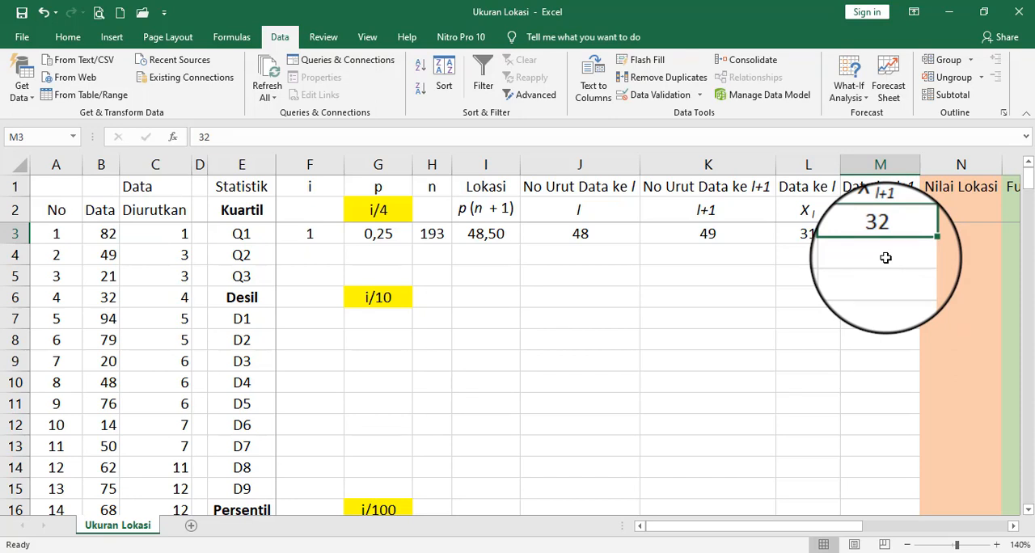
key("Delete")
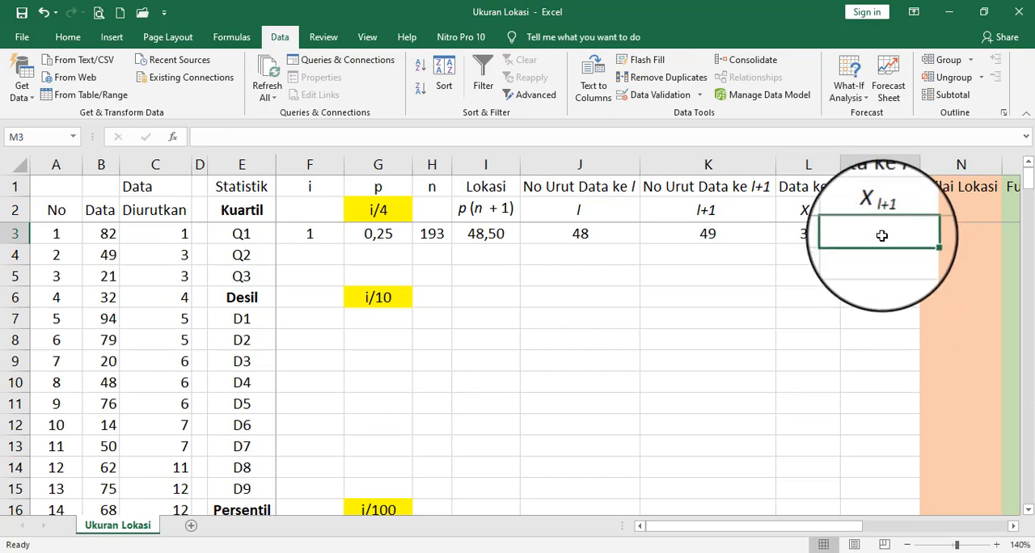
- Start a VLOOKUP formula under Data ke l+1 for Q1 in M3 with K3 as the lookup value
type("=")
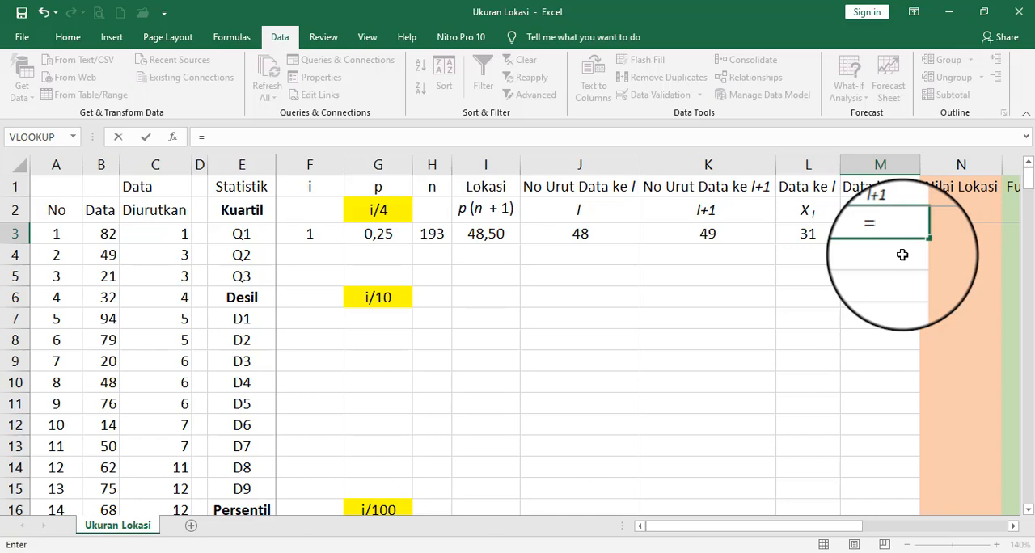
type("vl")
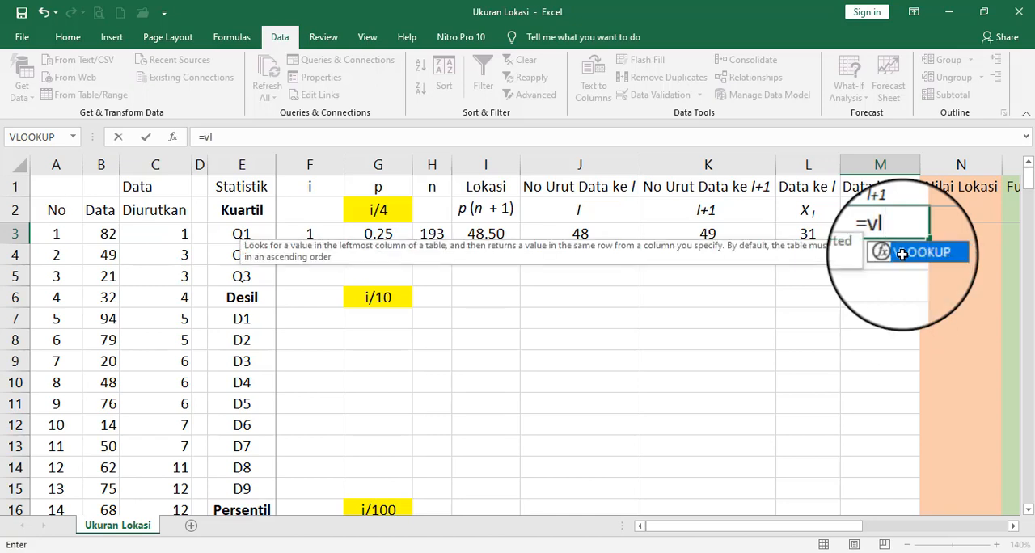
double_click(902, 254)
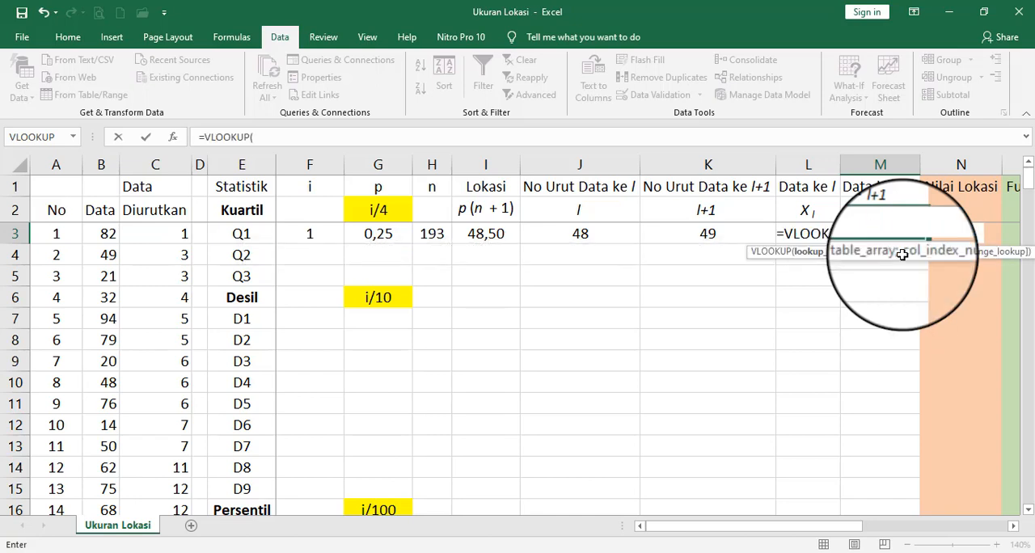
key("Left")
key("Left")
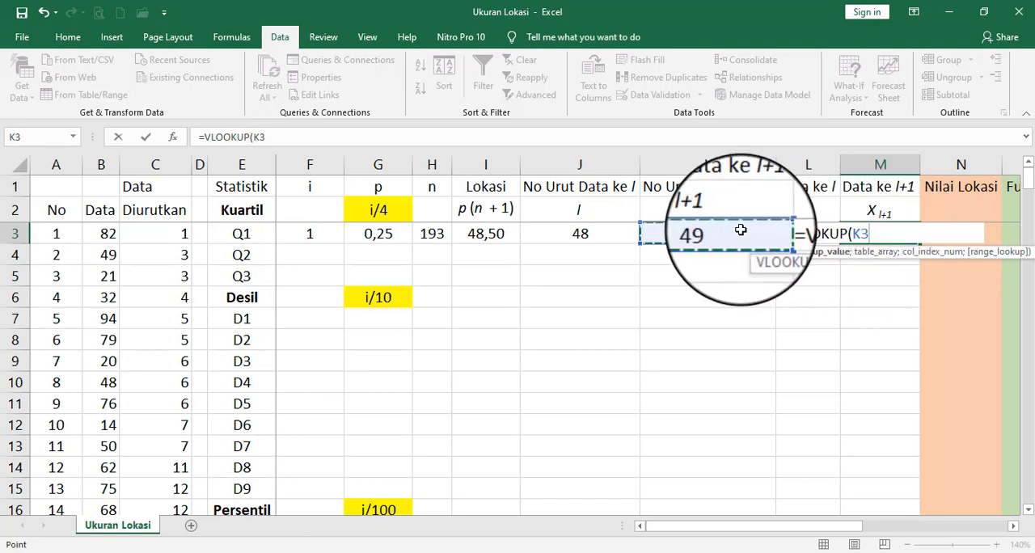
type(";")
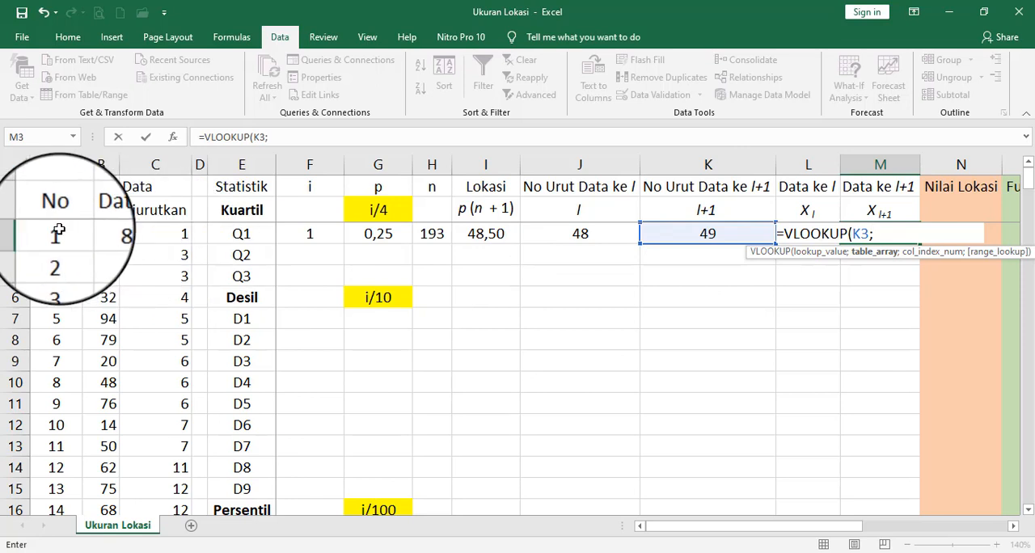
- Set the table array of the M3 VLOOKUP to the No, Data and Diurutkan columns as absolute range $A$3:$C$195
left_click_drag(56, 233, 155, 233)
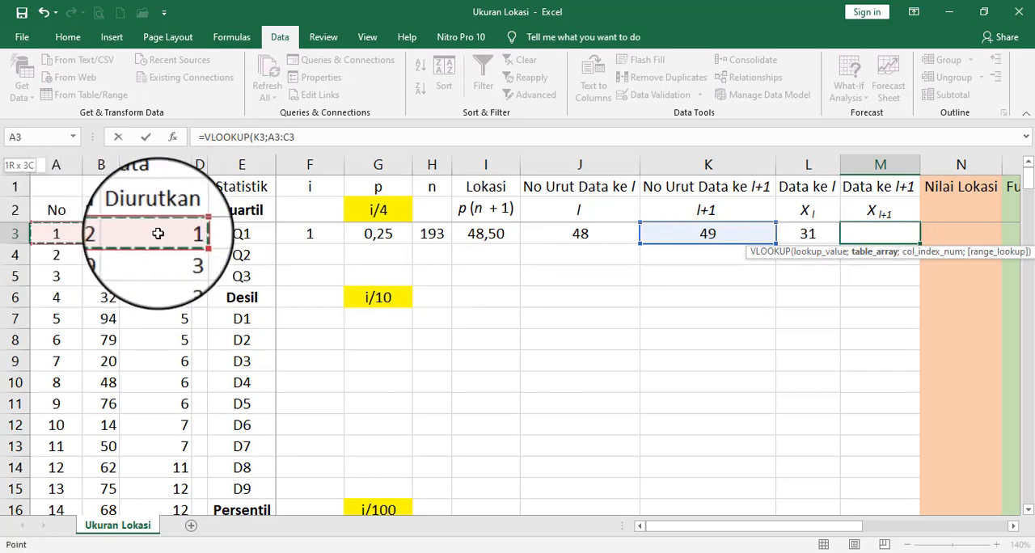
key("ctrl+shift+Down")
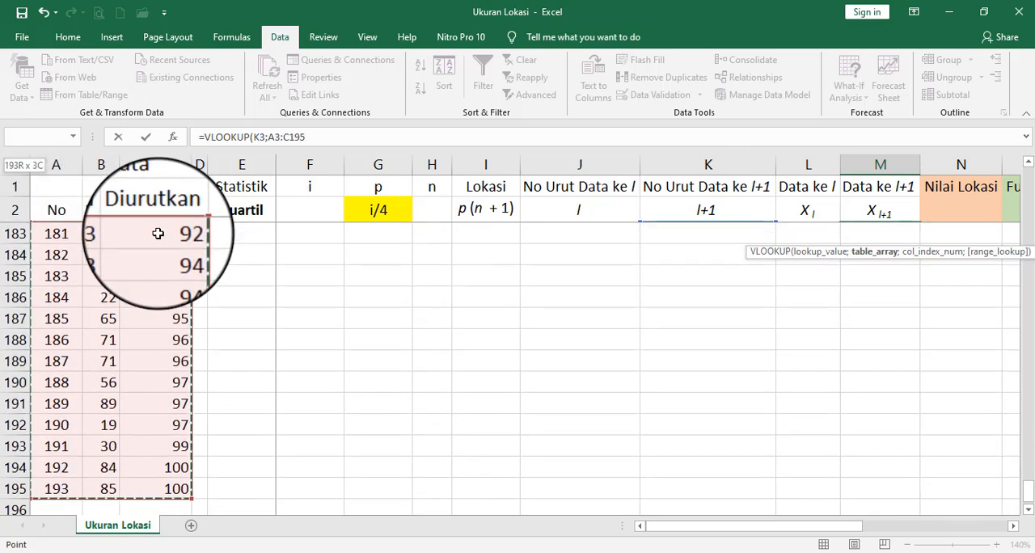
key("F4")
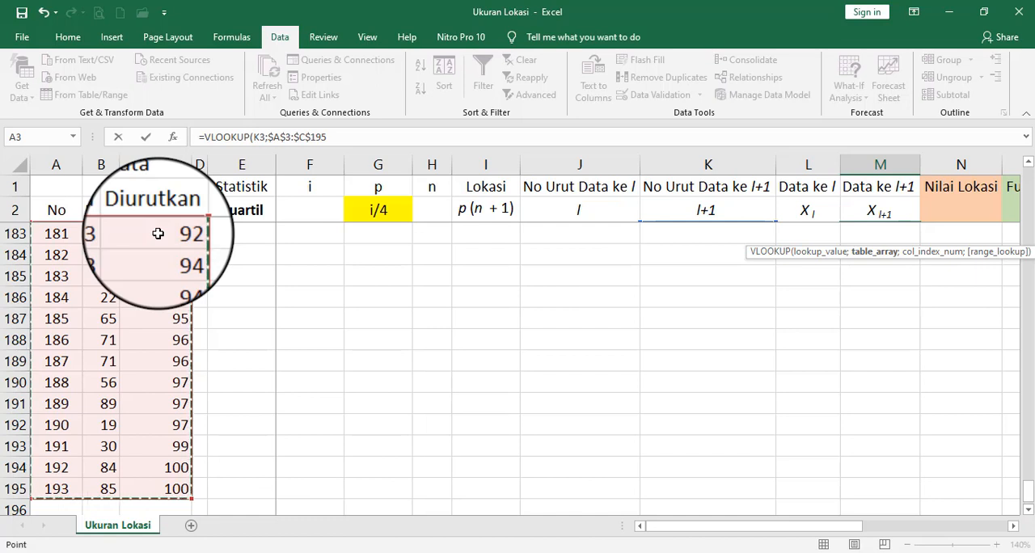
left_click(337, 137)
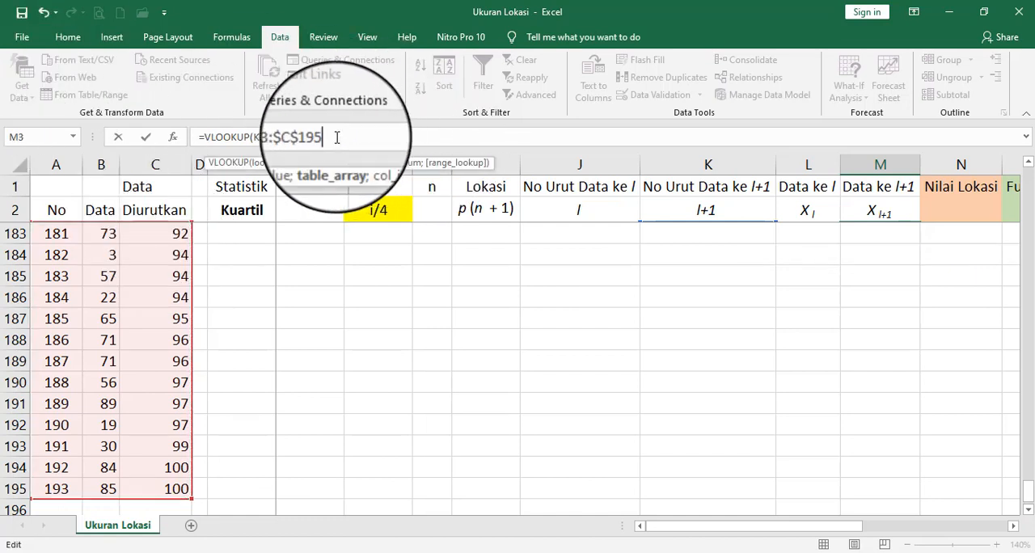
type(";")
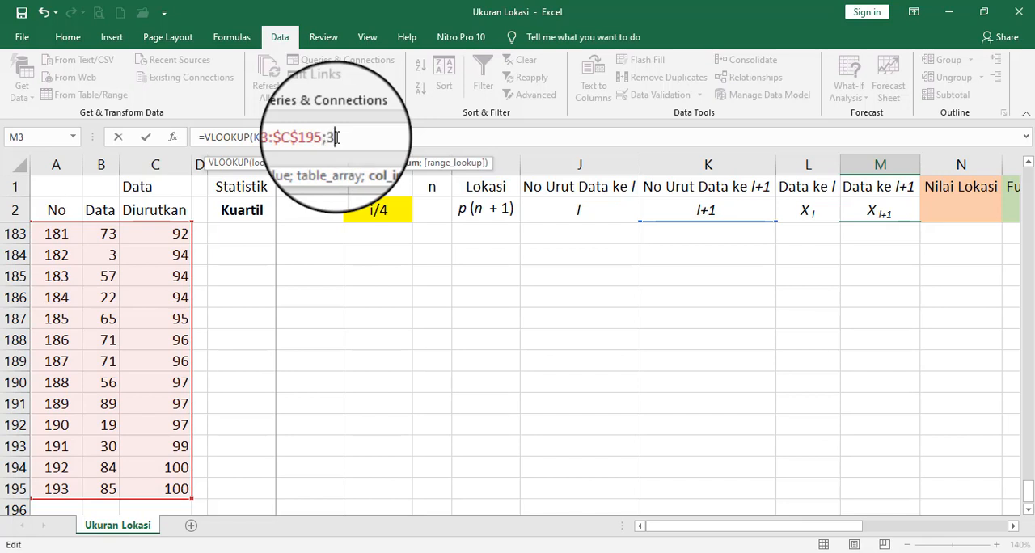
type("3;")
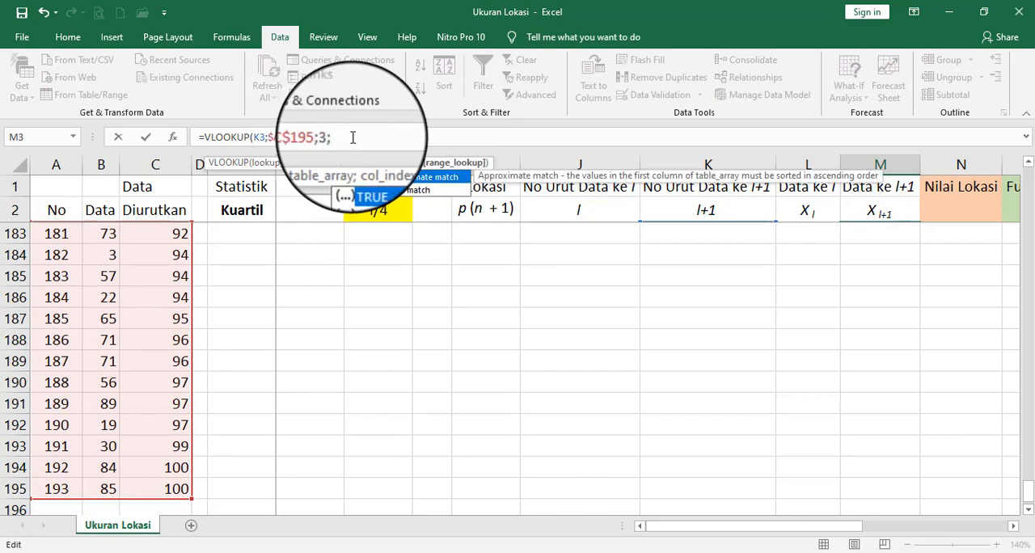
- Set the column index number to 3 and the range lookup to FALSE, and confirm the VLOOKUP in M3
left_click(370, 193)
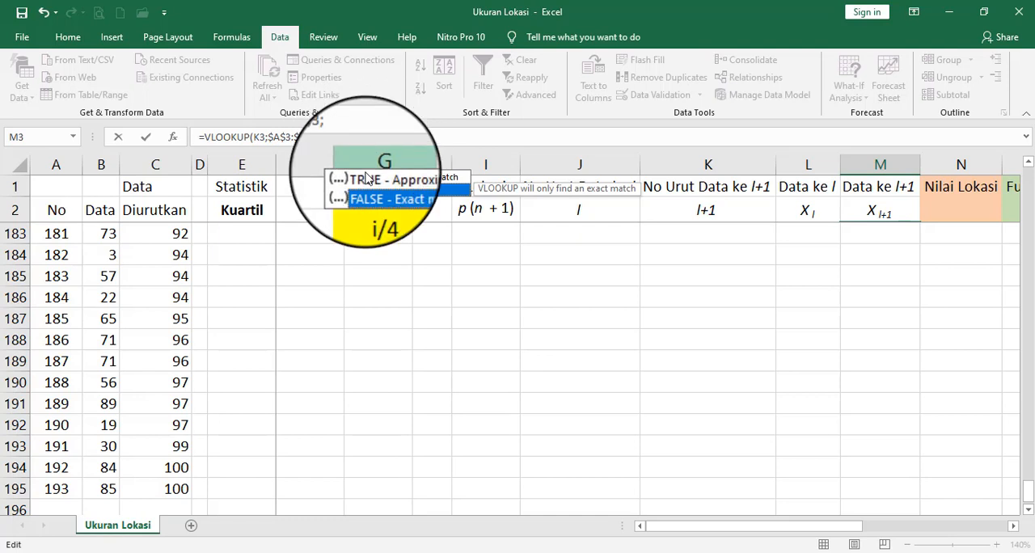
double_click(371, 192)
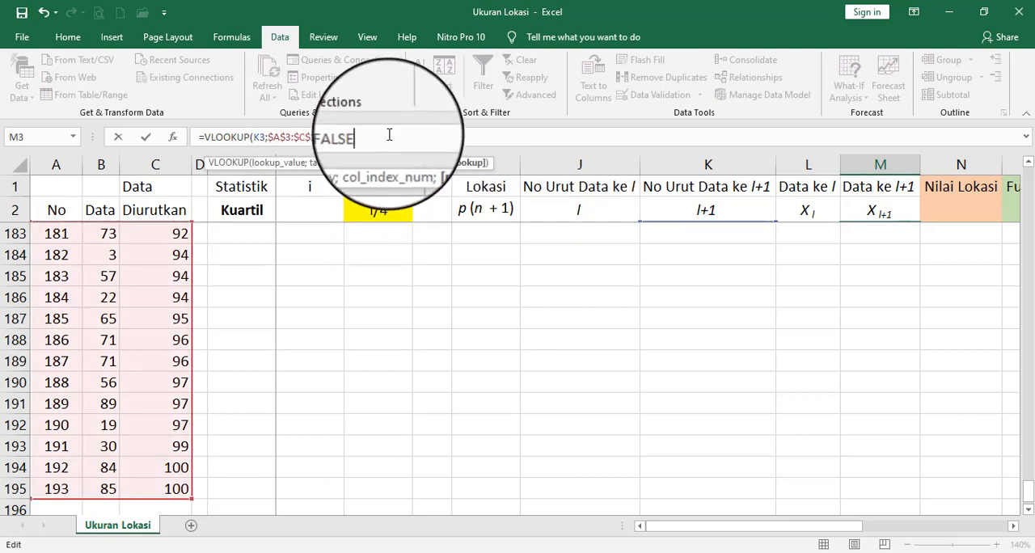
type(")")
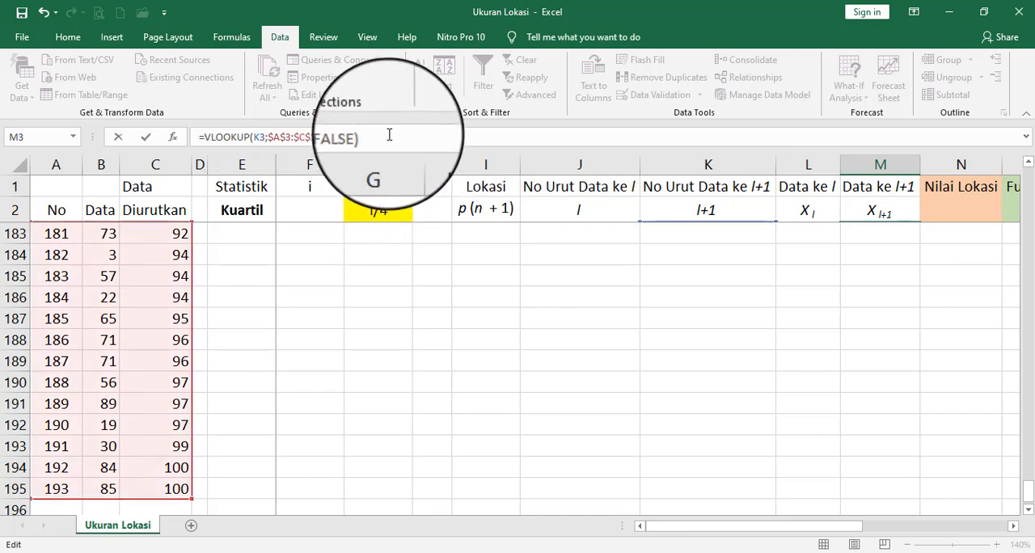
key("Return")
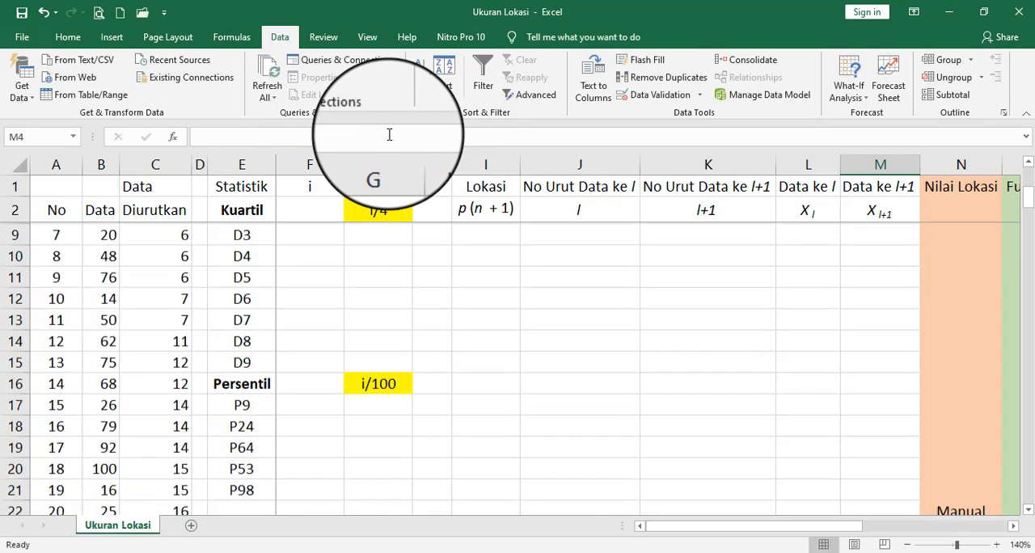
key("Up")
key("Up")
key("Down")
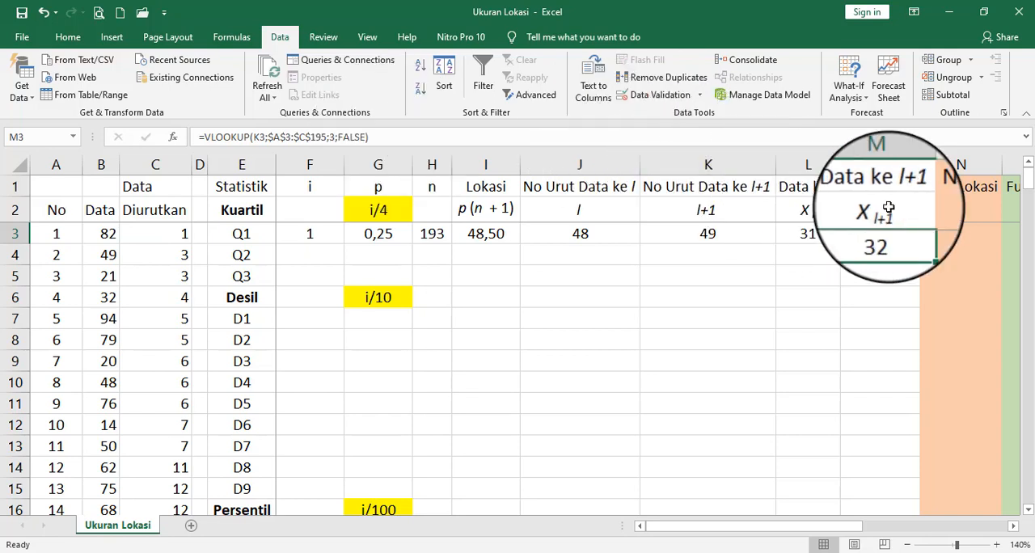
- Start the Nilai Lokasi formula for Q1 in N3 with =L3+(I3-J3)
left_click(958, 234)
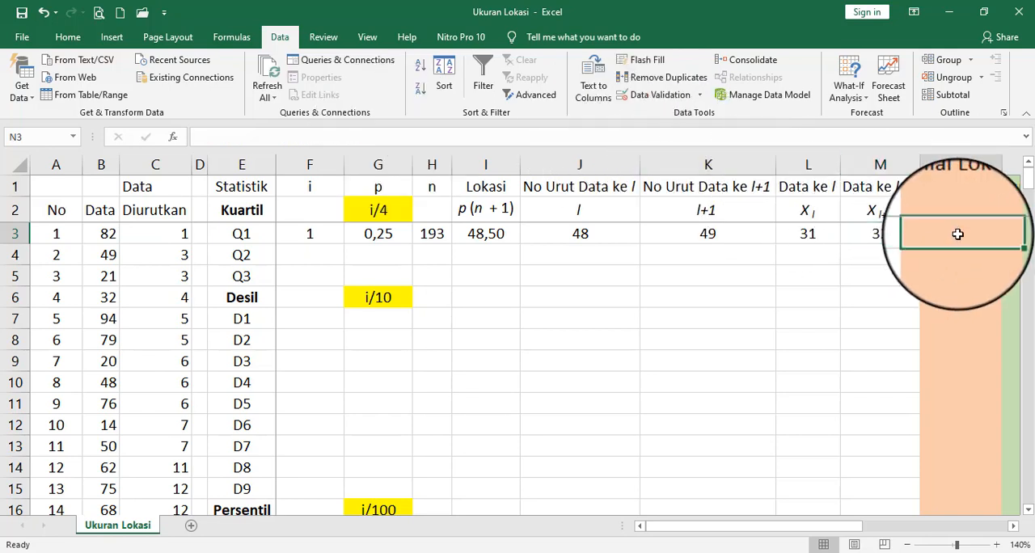
type("=")
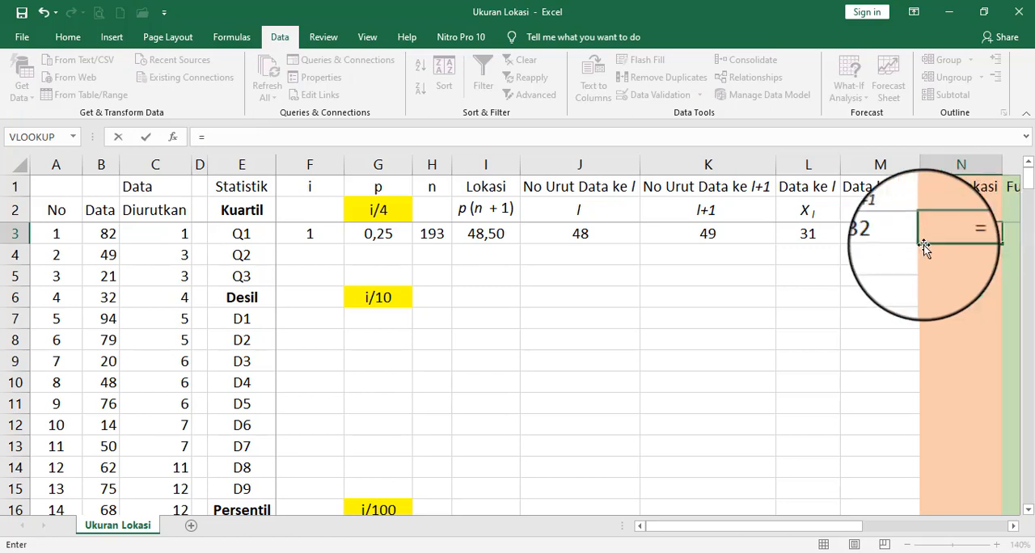
left_click(800, 236)
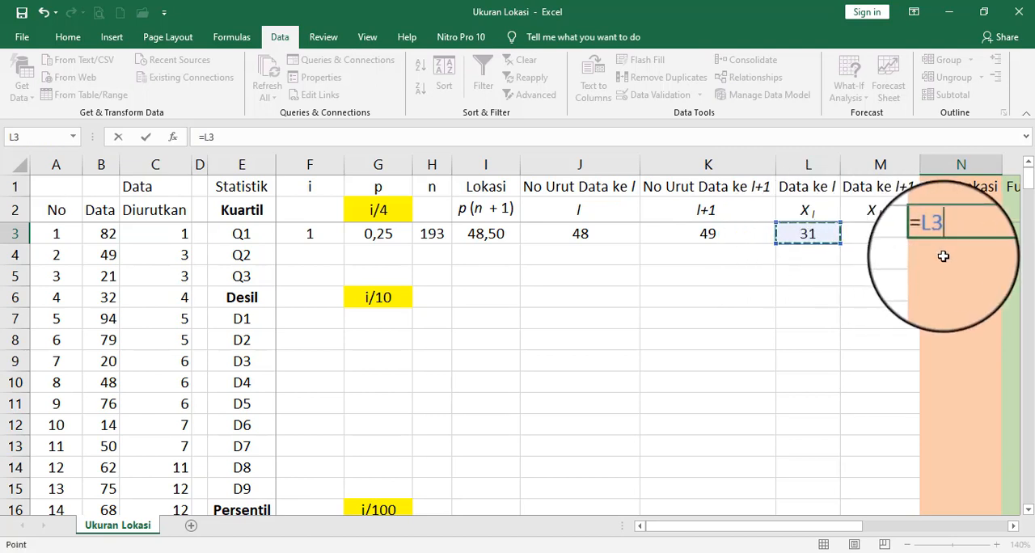
type("+(")
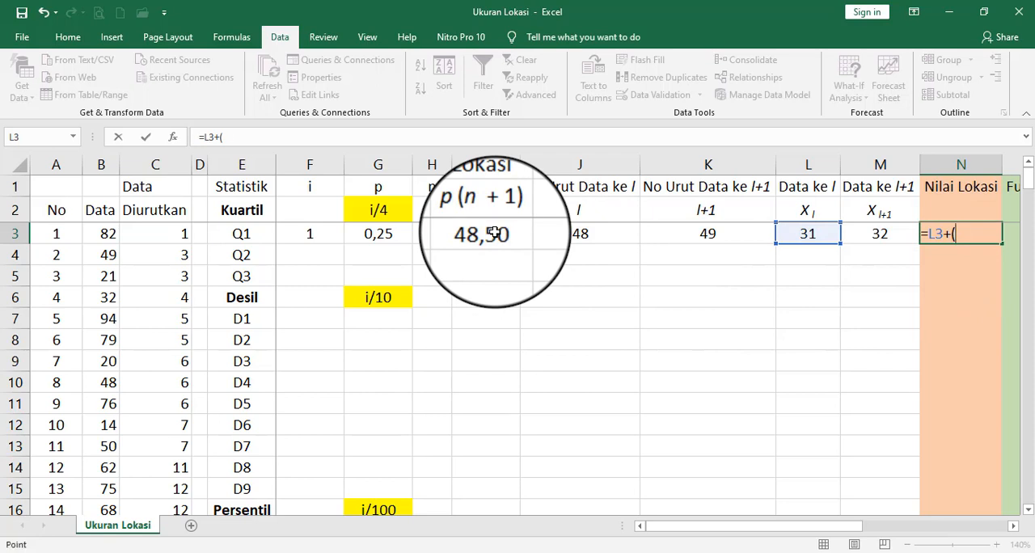
left_click(494, 233)
type("-")
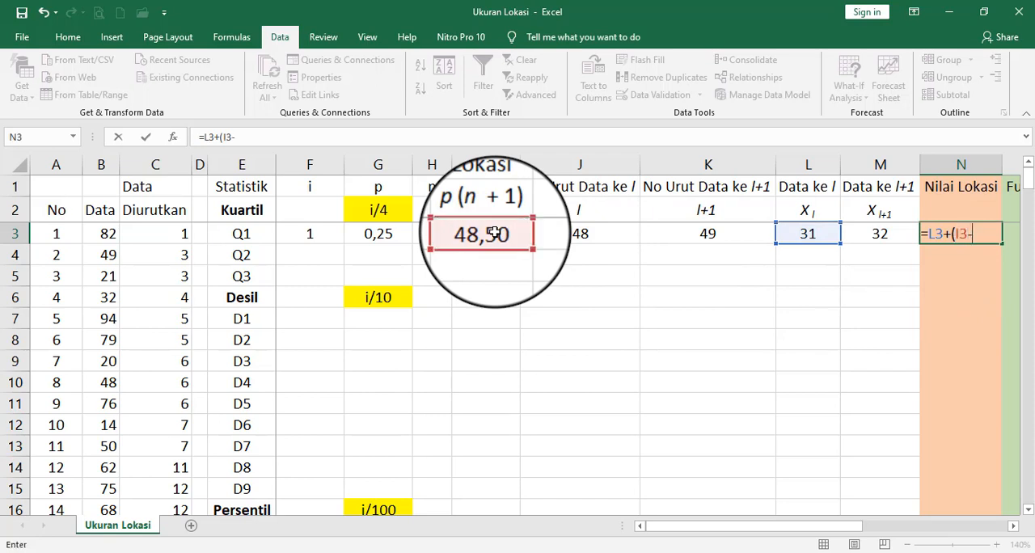
left_click(581, 234)
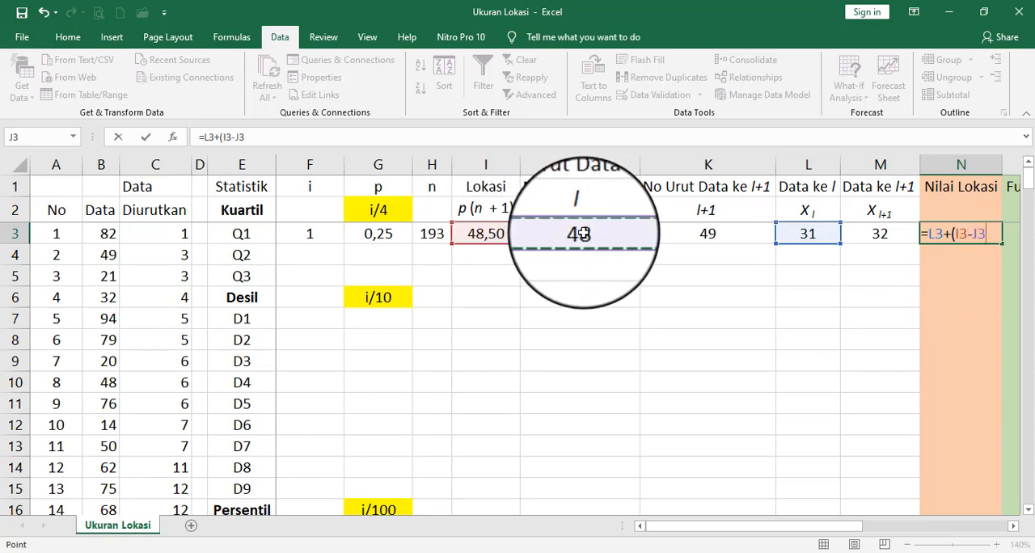
type(")")
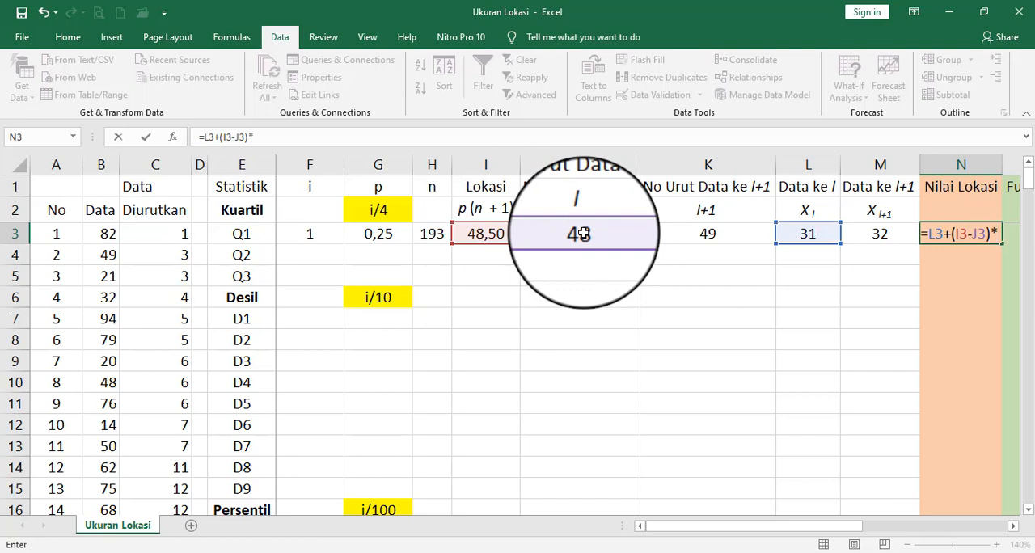
type("*")
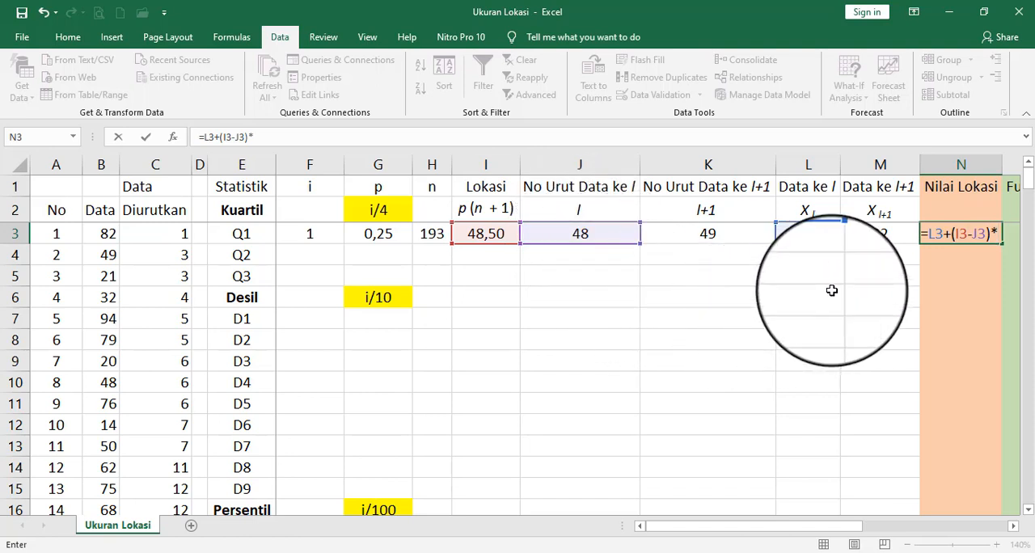
type("(")
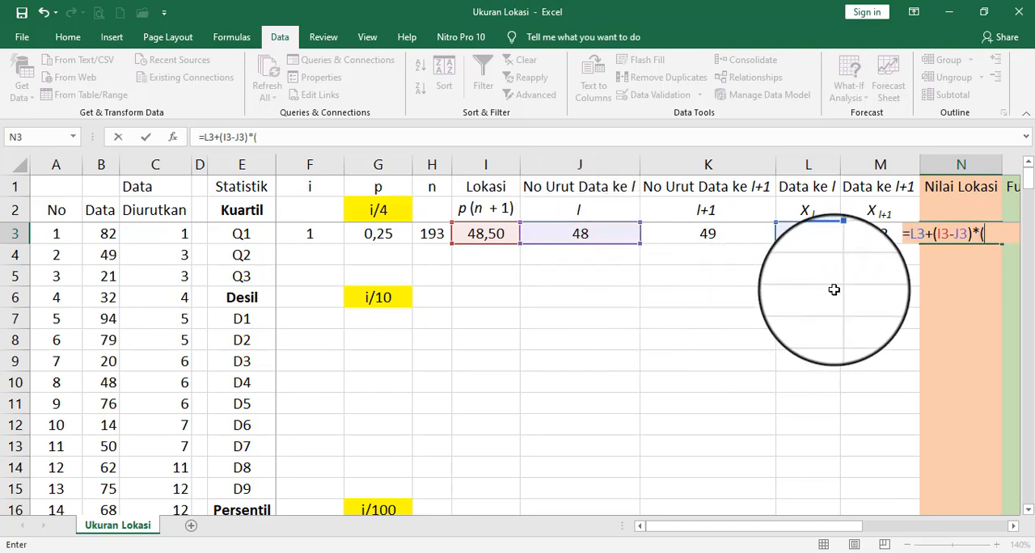
- Multiply the bracketed difference in the N3 formula by (M3-L3) and confirm the formula
left_click(883, 233)
type("-")
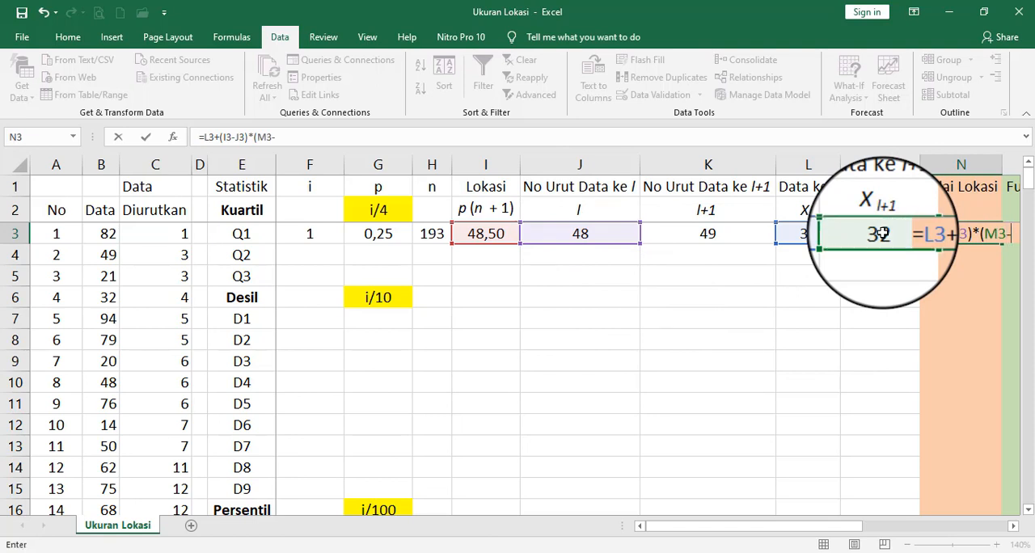
left_click(820, 234)
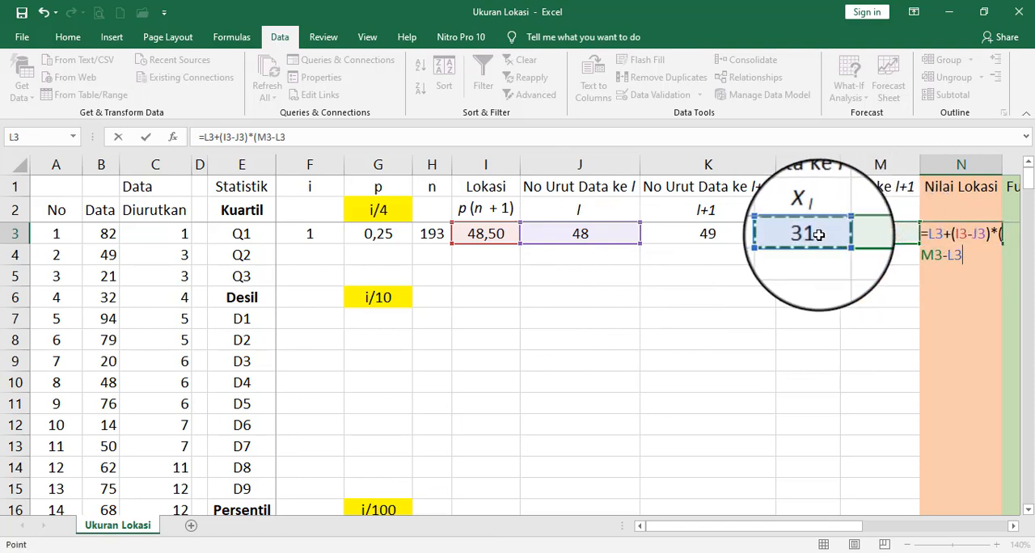
type(")")
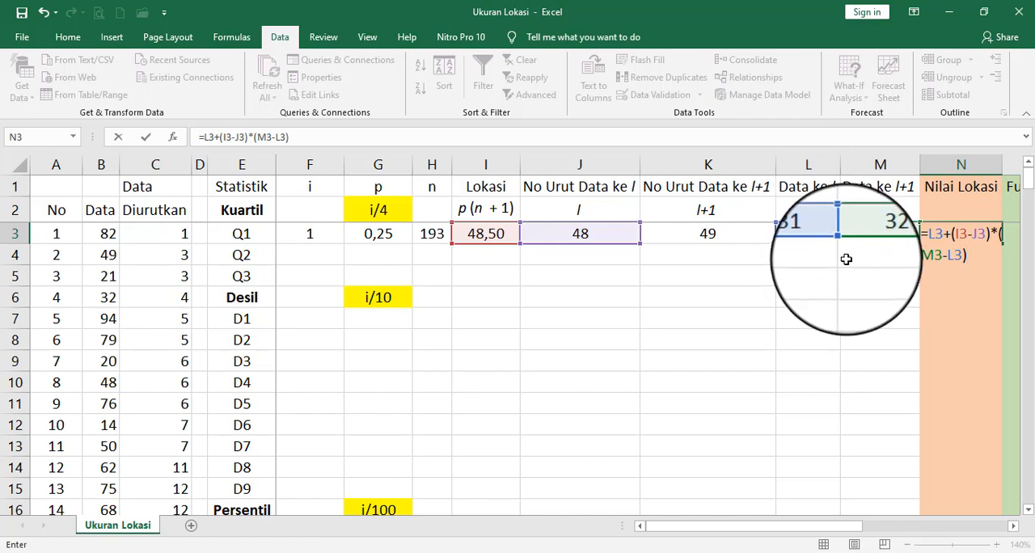
key("Return")
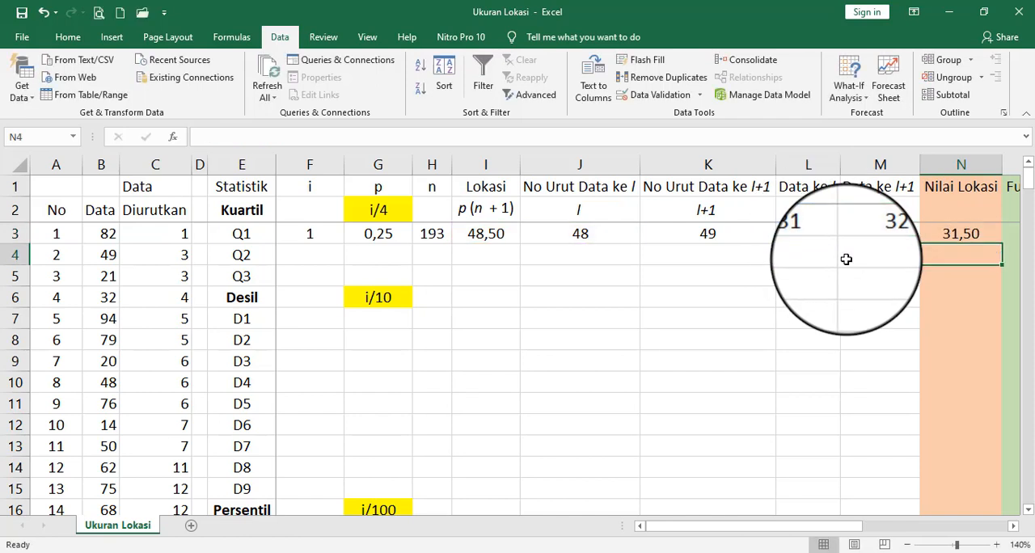
key("Up")
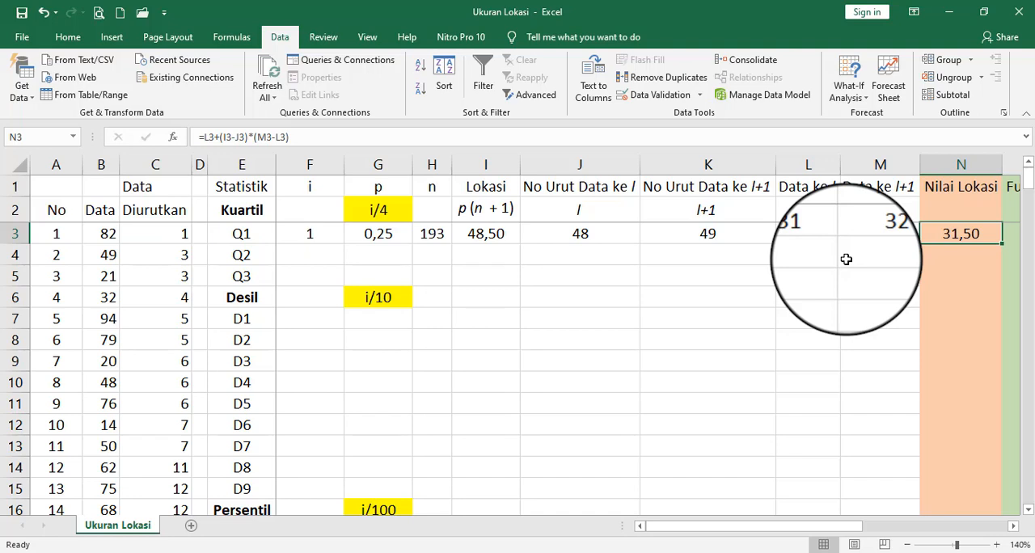
- Search the function library for "quartile" and insert the QUARTILE.EXC function in O3, the Q1 cell of the Fungsi Exc column
key("Right")
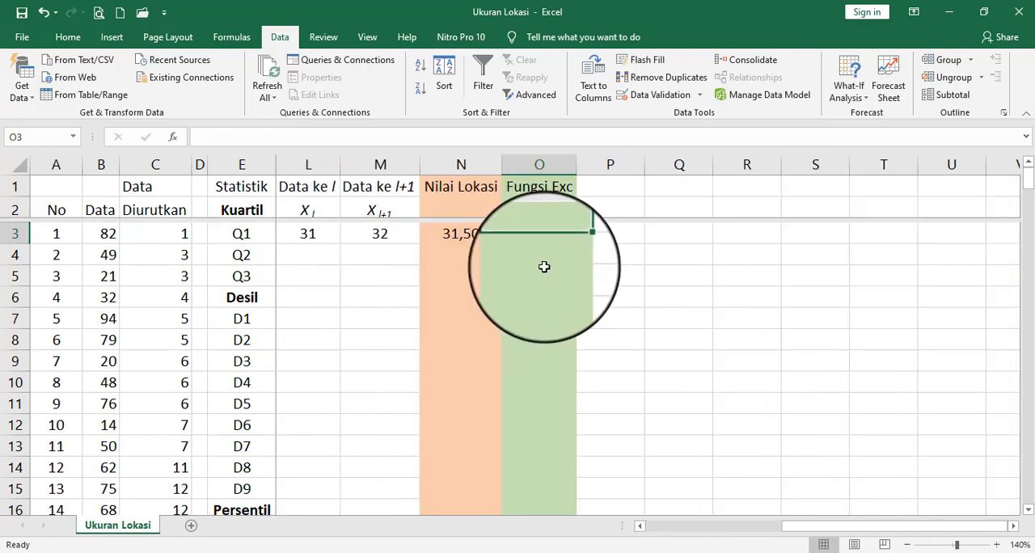
left_click(171, 137)
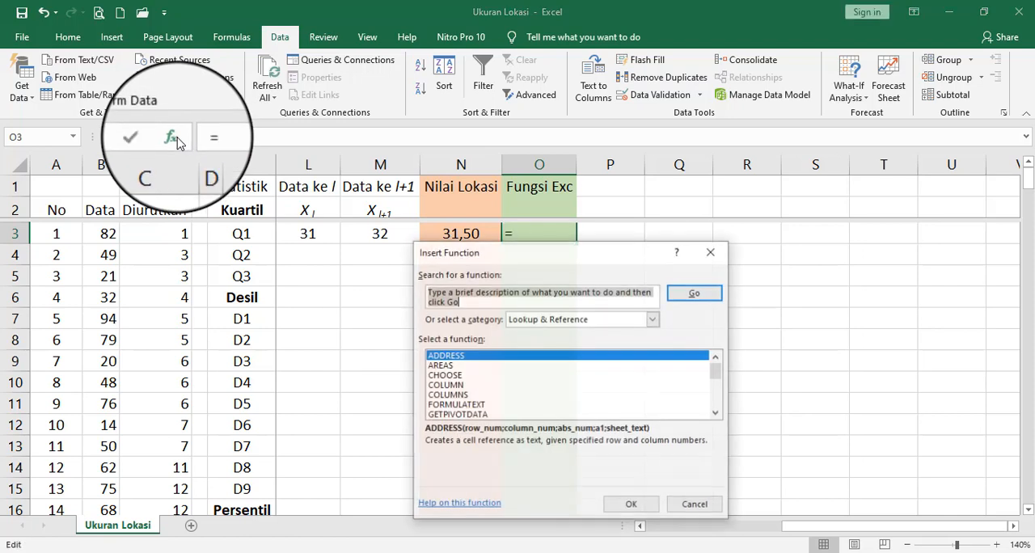
left_click(654, 322)
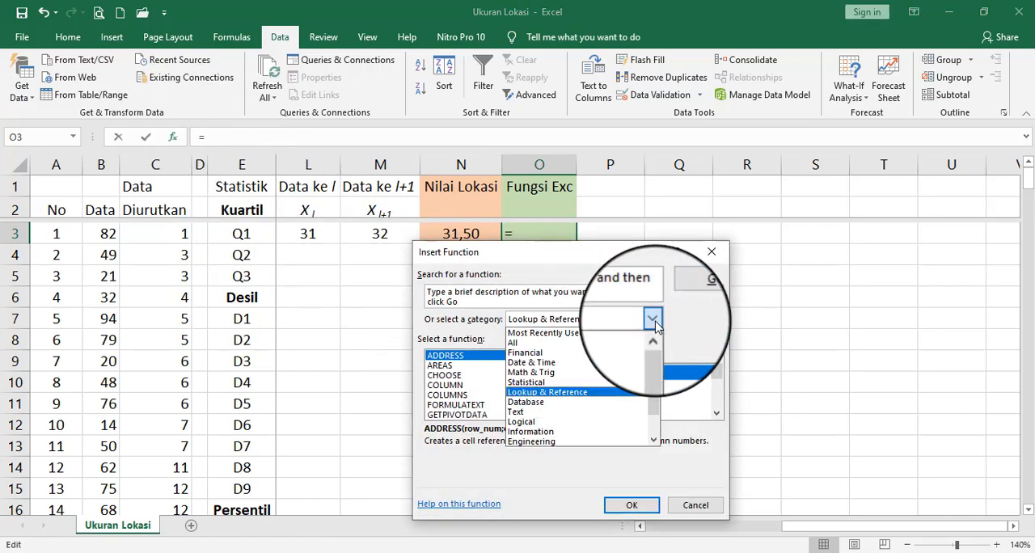
left_click(606, 383)
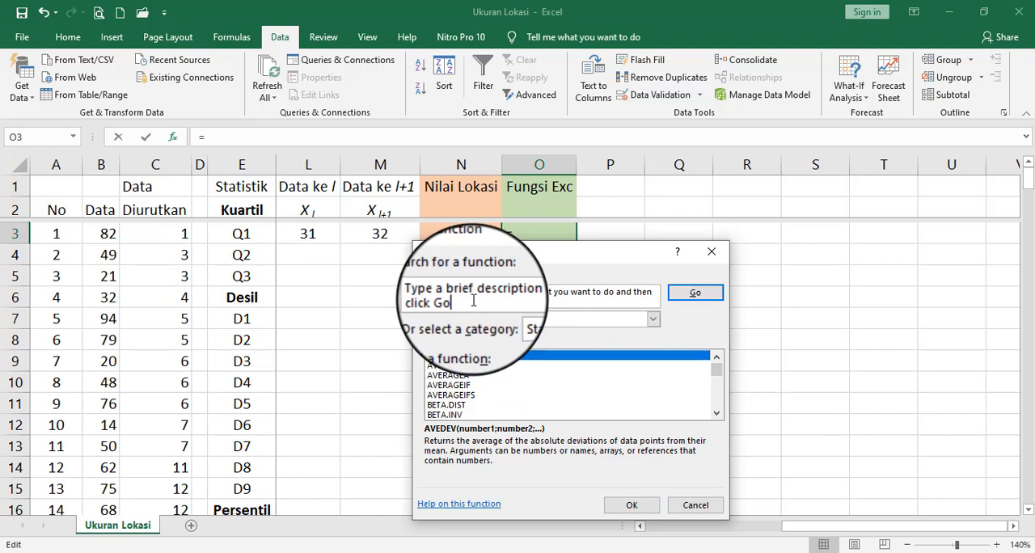
left_click_drag(474, 301, 405, 284)
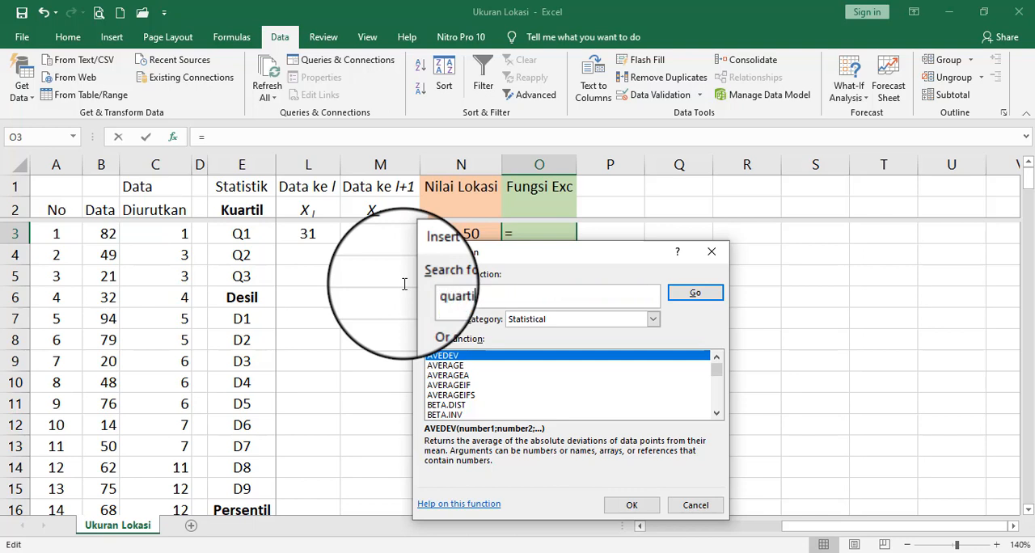
type("quartile")
left_click(695, 293)
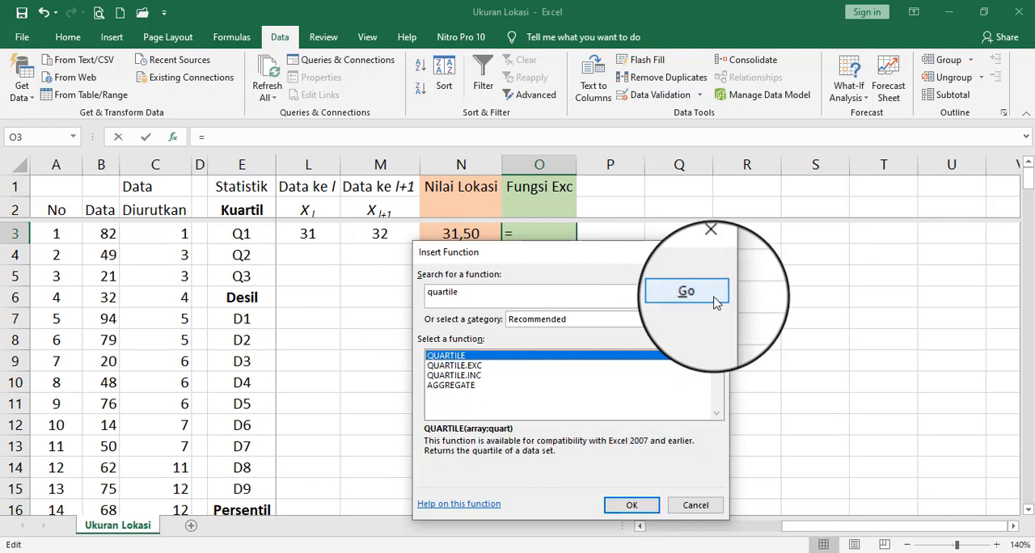
left_click(472, 370)
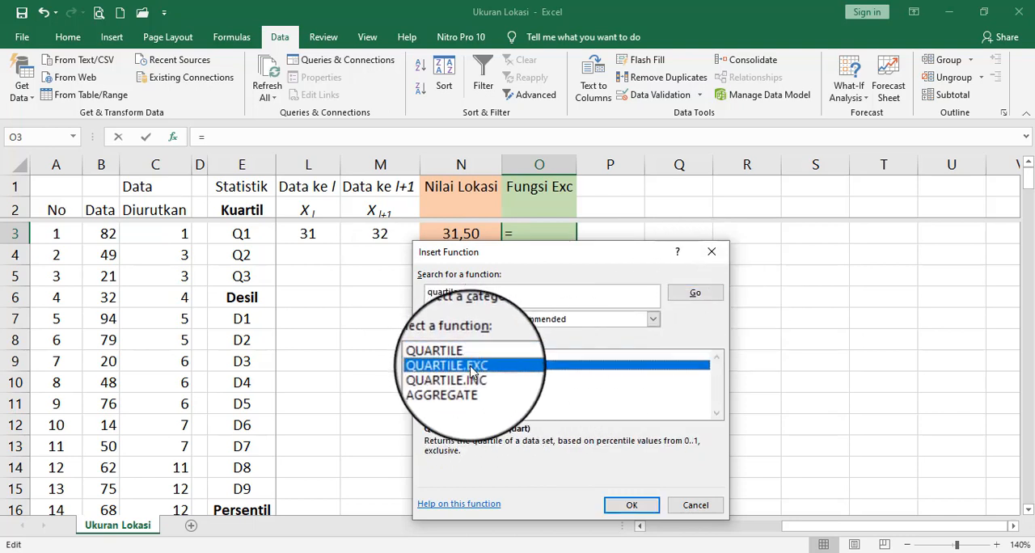
left_click(633, 508)
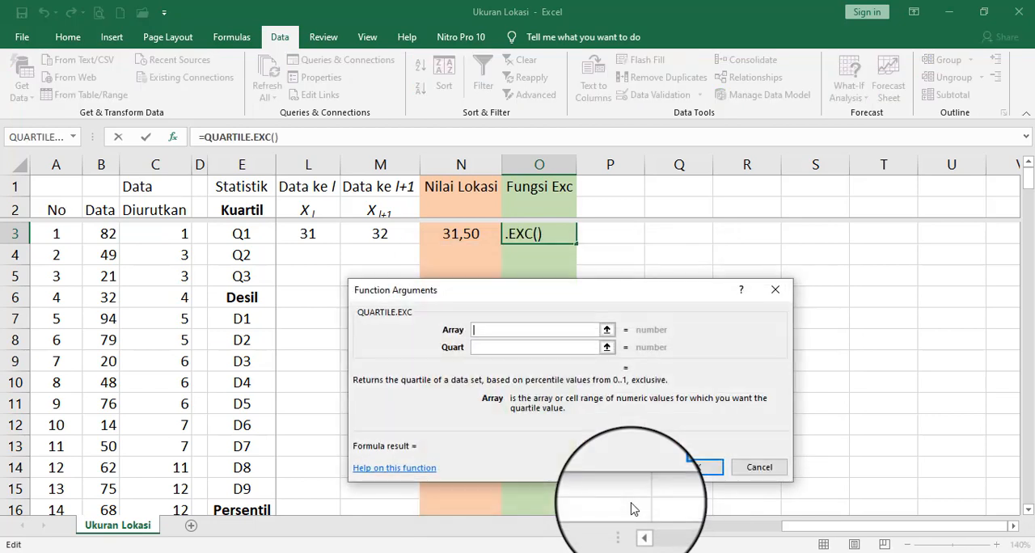
- Set the QUARTILE.EXC array to the Data column as the absolute range $B$3:$B$195
left_click(608, 330)
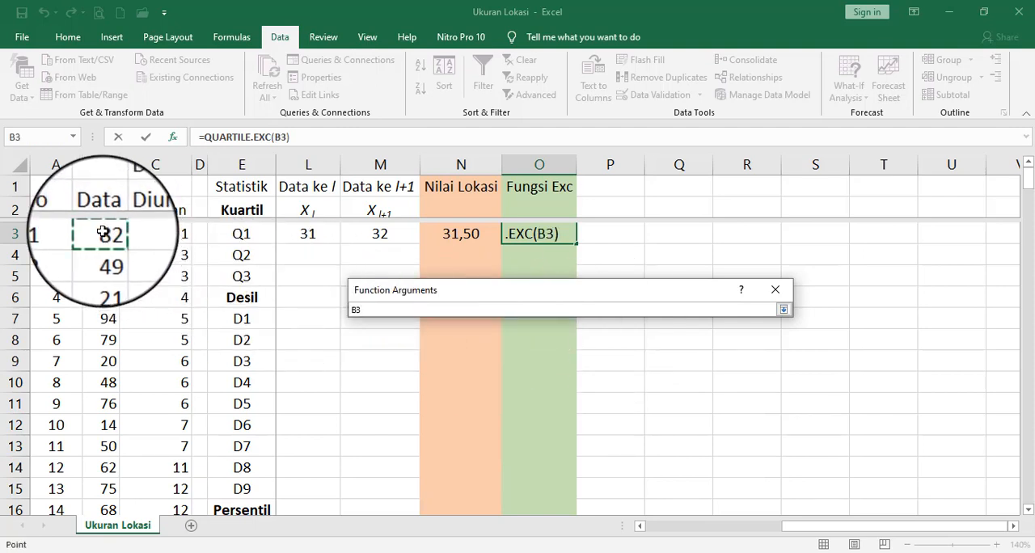
left_click_drag(103, 233, 94, 522)
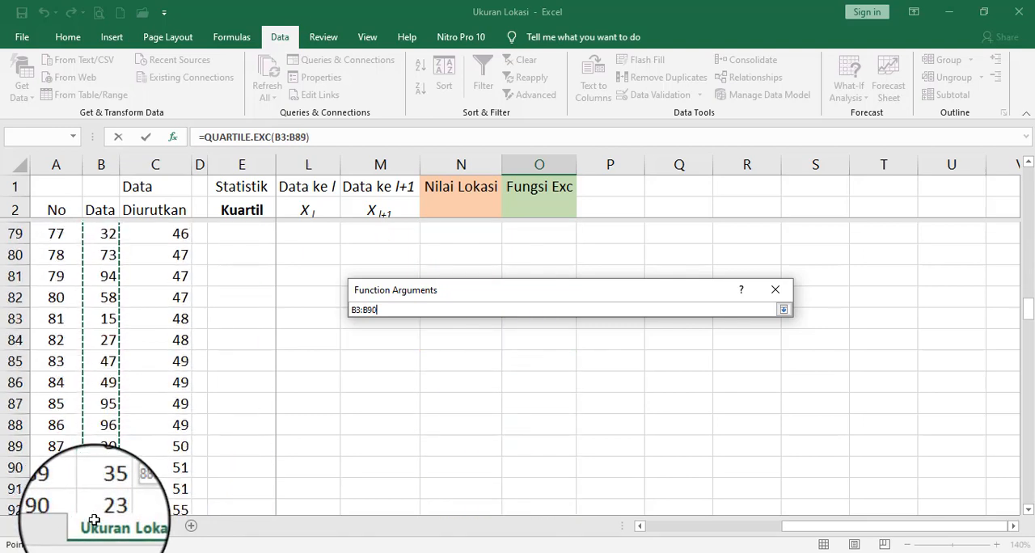
left_click_drag(94, 522, 98, 469)
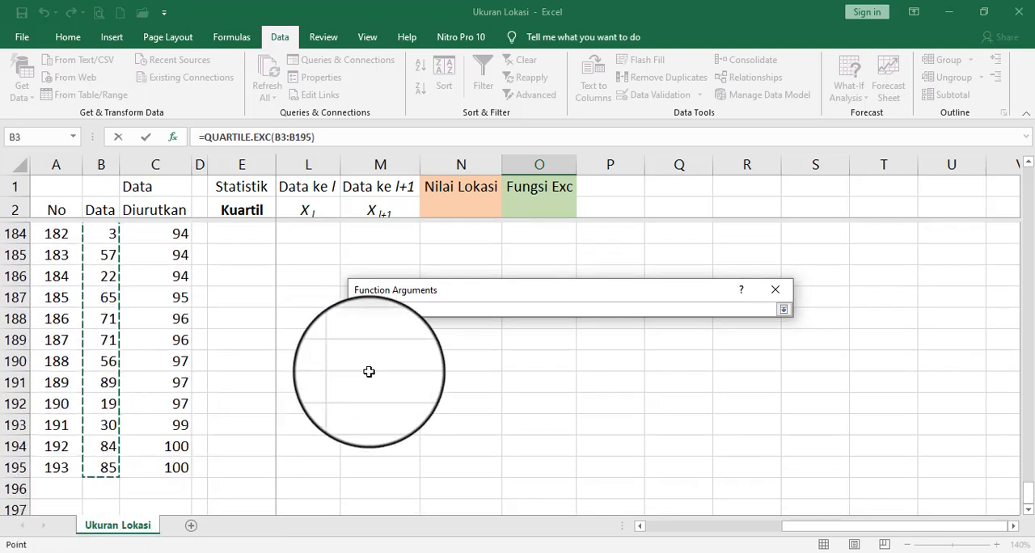
left_click(428, 308)
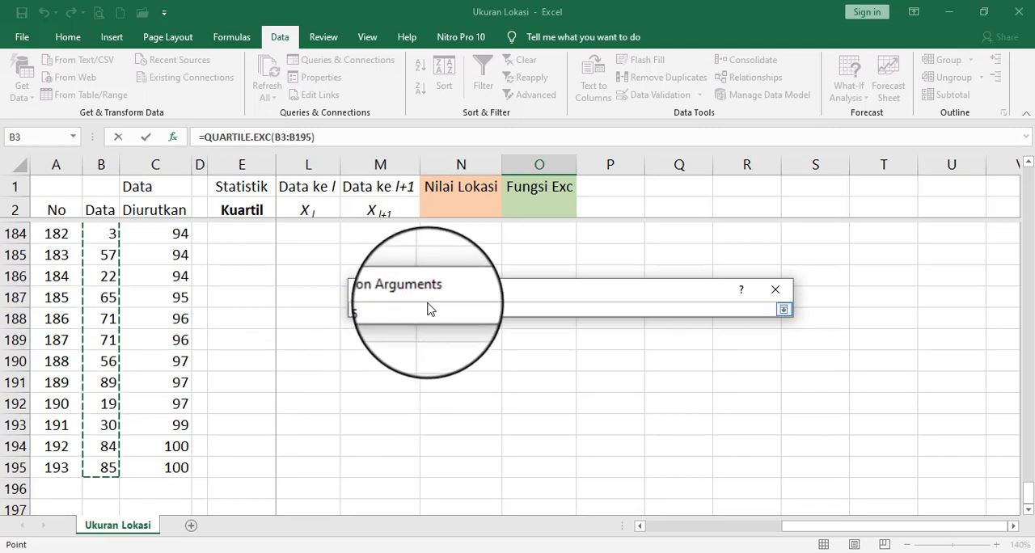
left_click(783, 309)
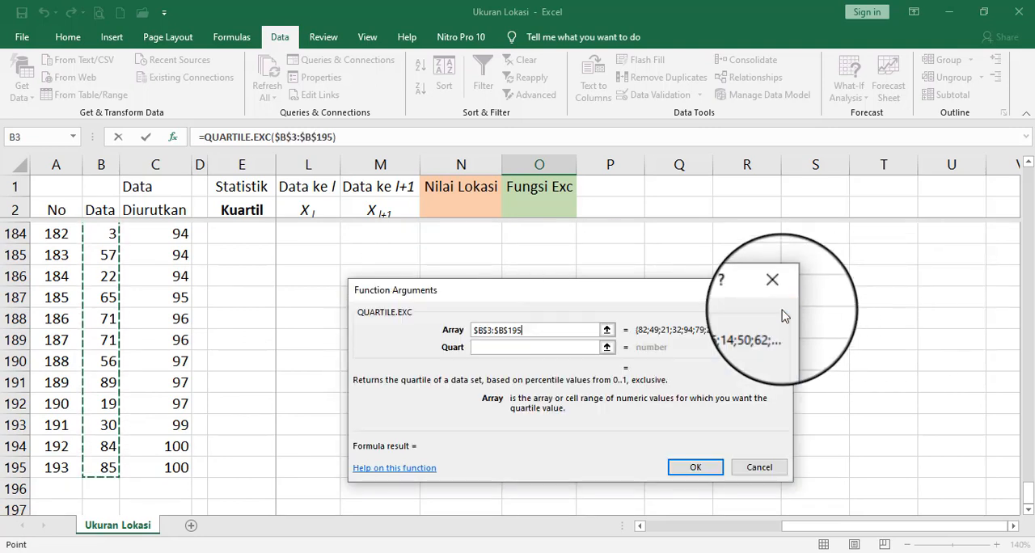
- Set the Quart argument to F3 and confirm the QUARTILE.EXC function in O3
left_click(608, 348)
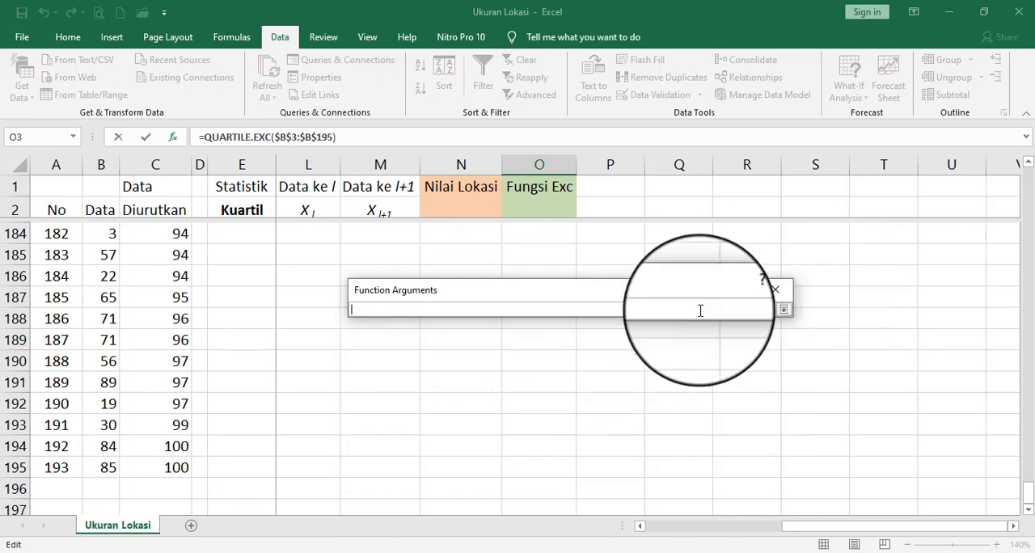
left_click(783, 309)
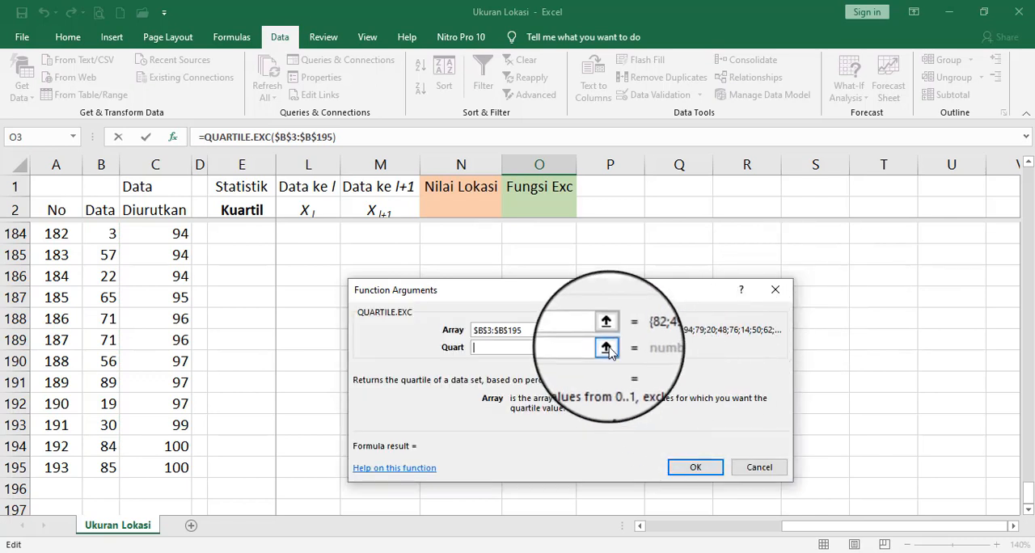
left_click(607, 347)
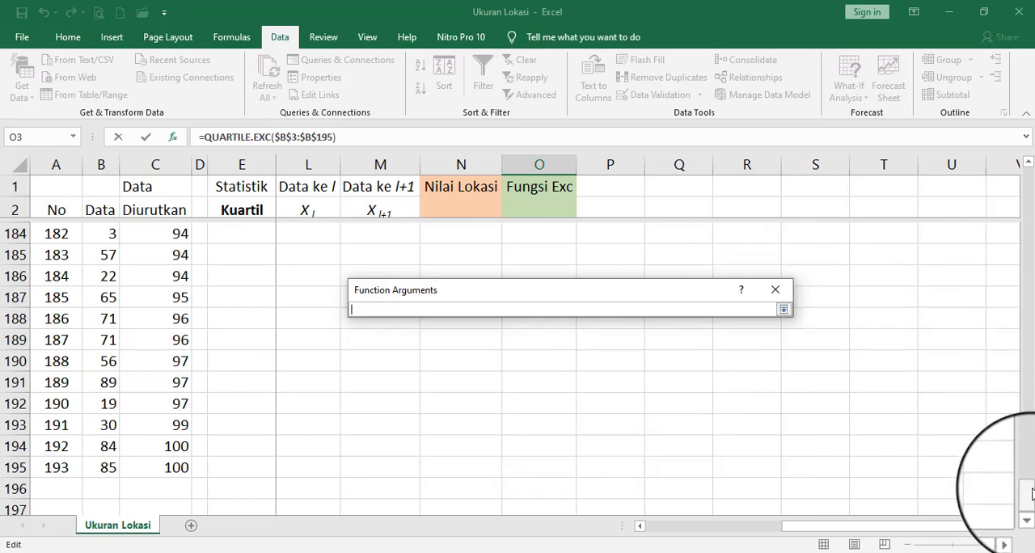
left_click_drag(1028, 486, 1029, 129)
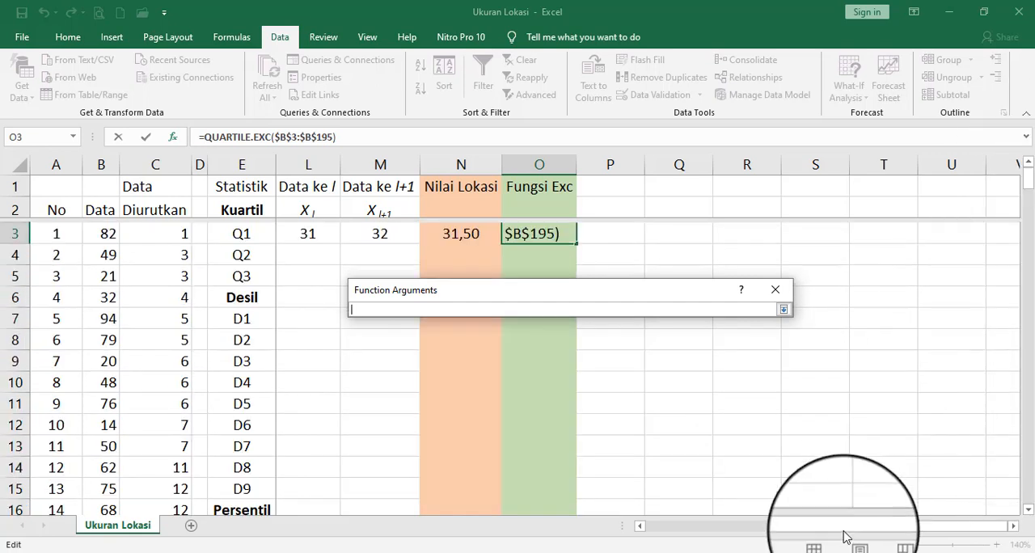
left_click_drag(843, 531, 674, 541)
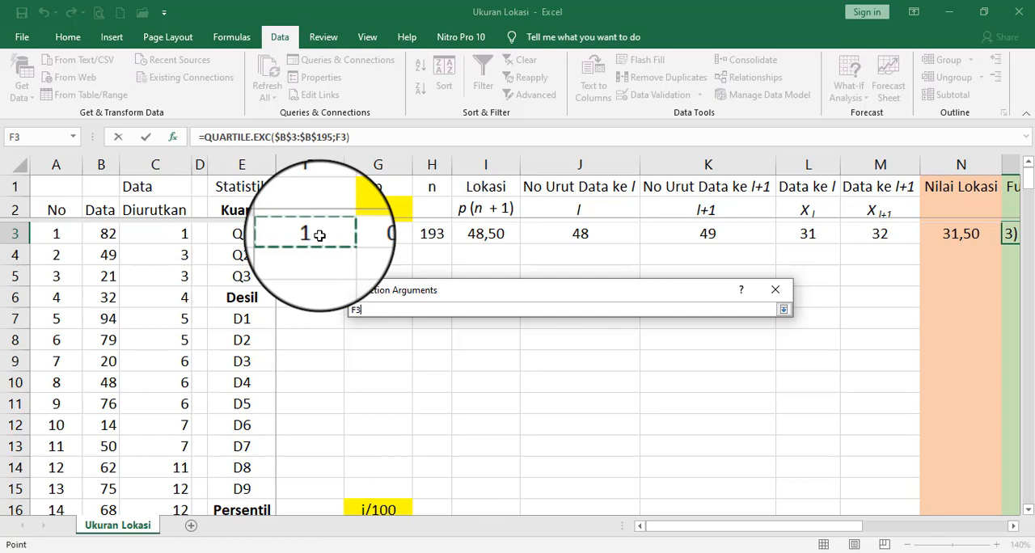
left_click(783, 309)
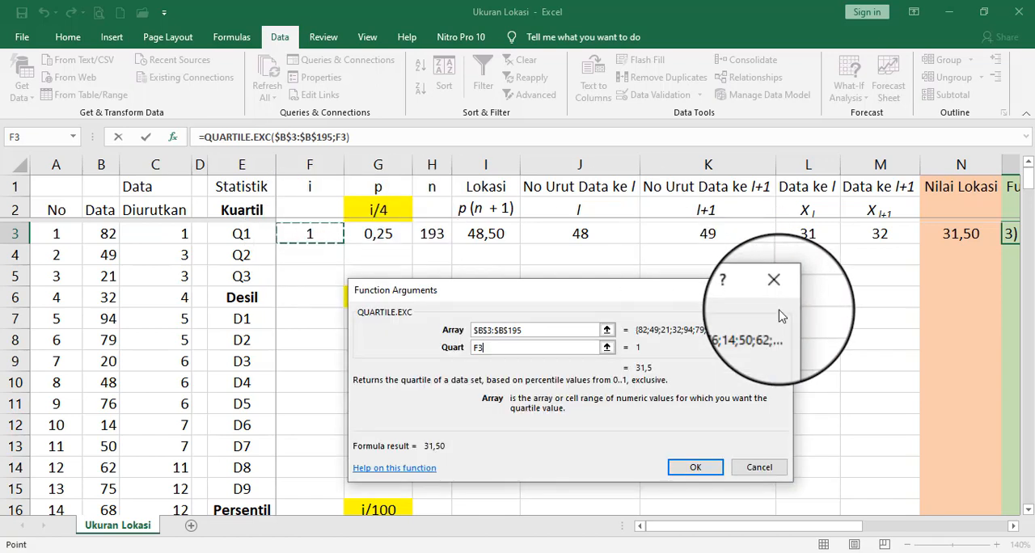
left_click(689, 470)
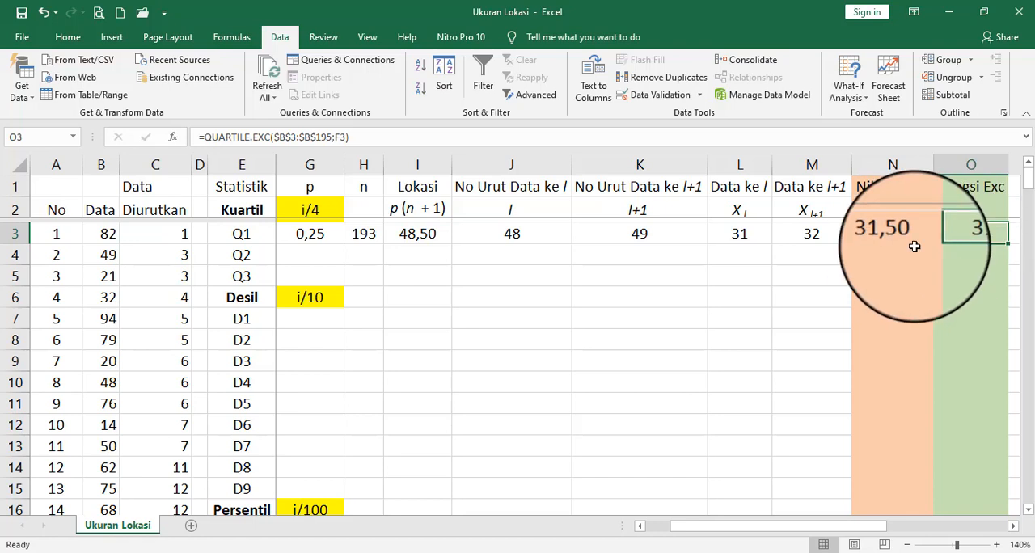
- Enter the i values 2 for Q2 in F4 and 3 for Q3 in F5
left_click(324, 253)
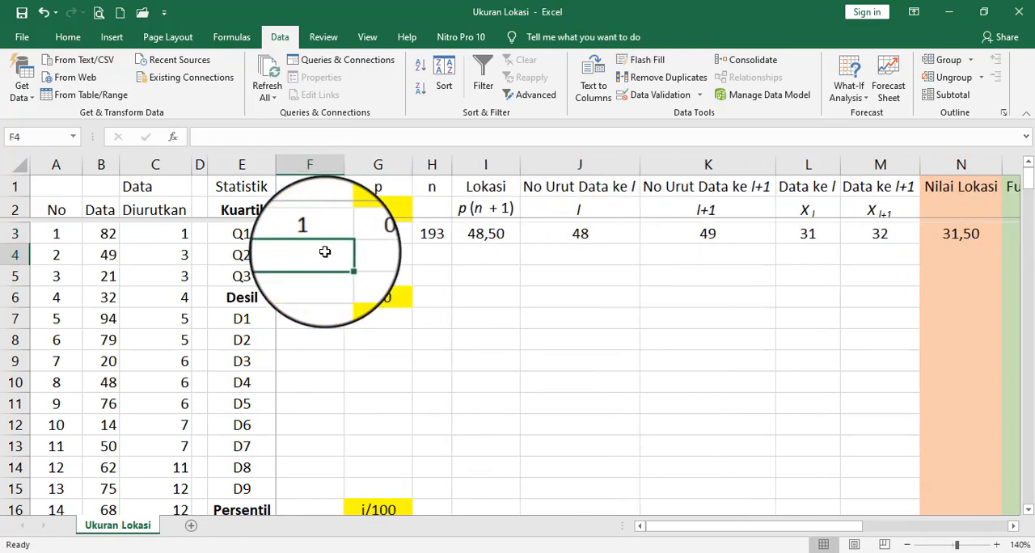
left_click(325, 253)
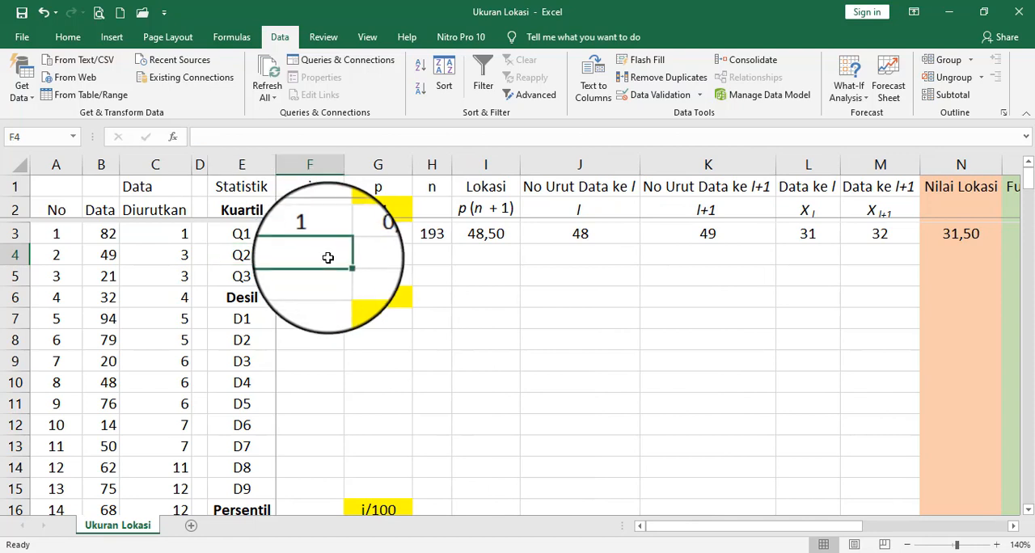
type("2")
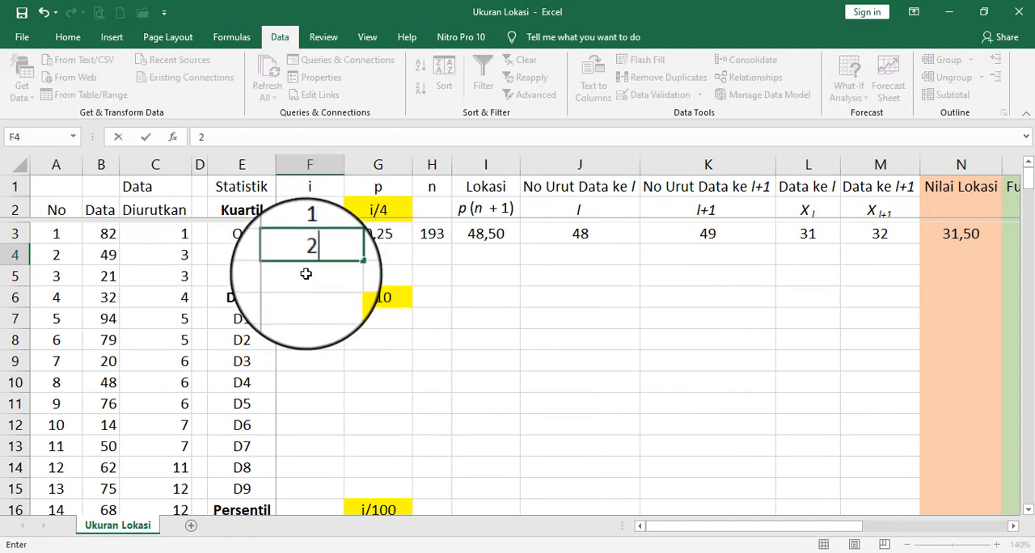
key("Return")
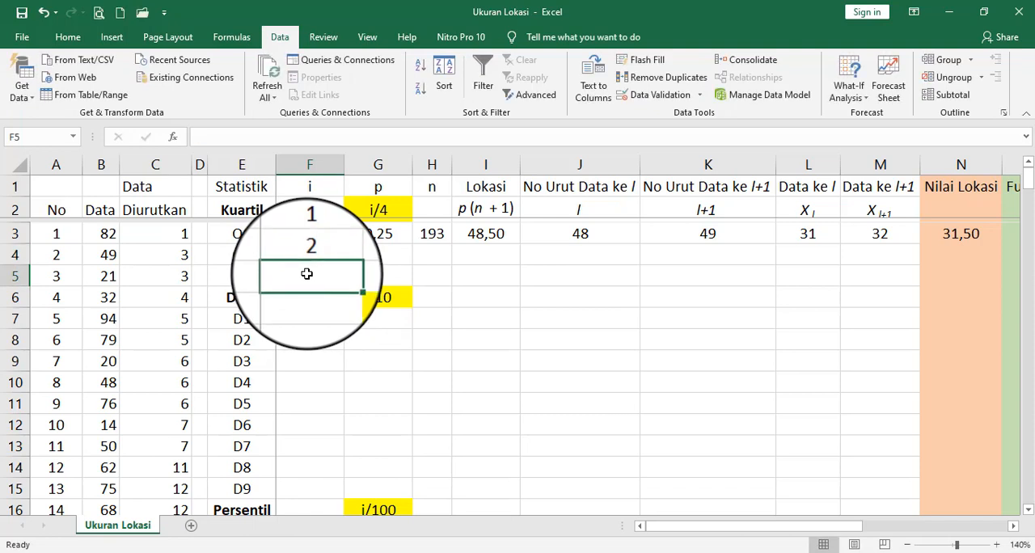
type("3")
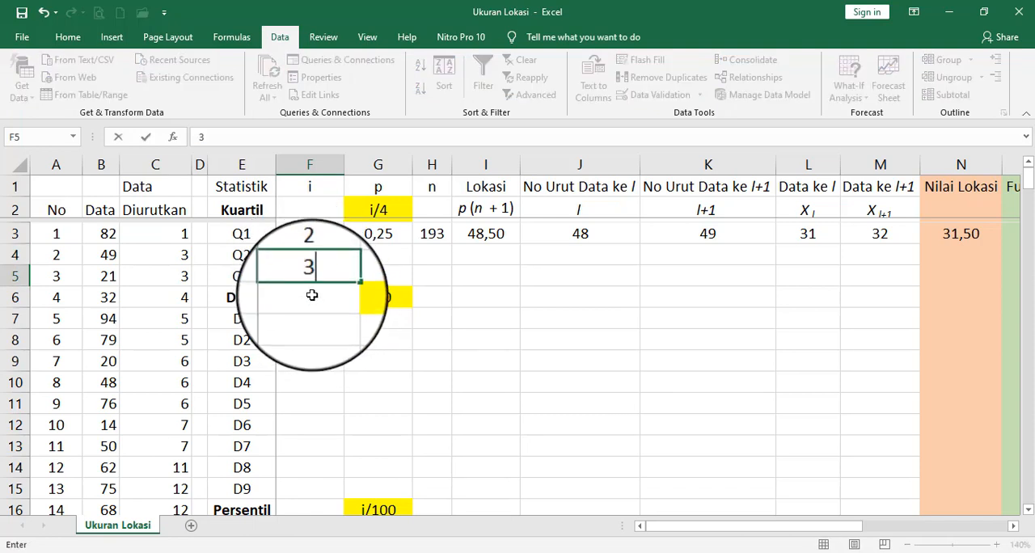
- Fill the p formula from G3 down to G5 for Q2 and Q3
left_click(380, 251)
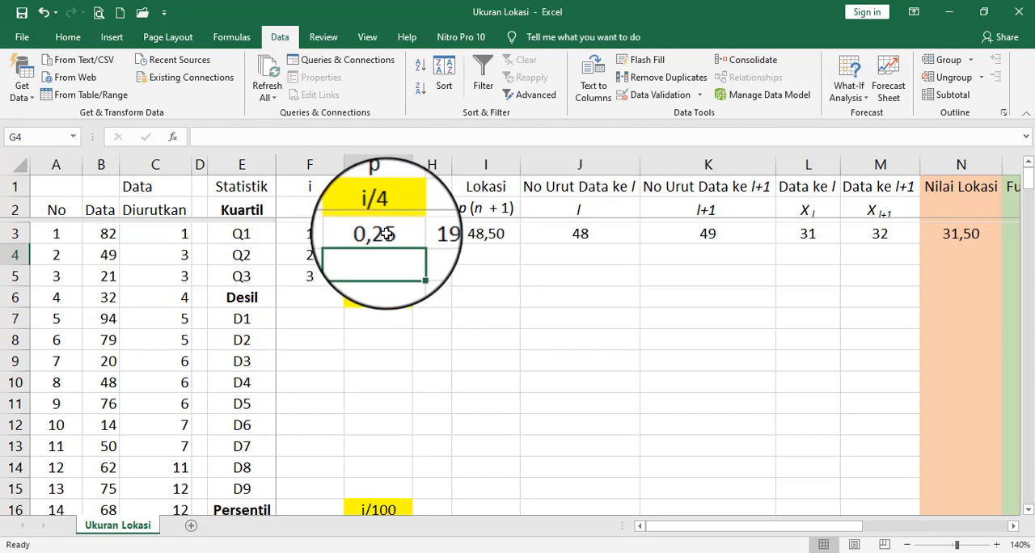
left_click(376, 235)
left_click_drag(413, 244, 412, 285)
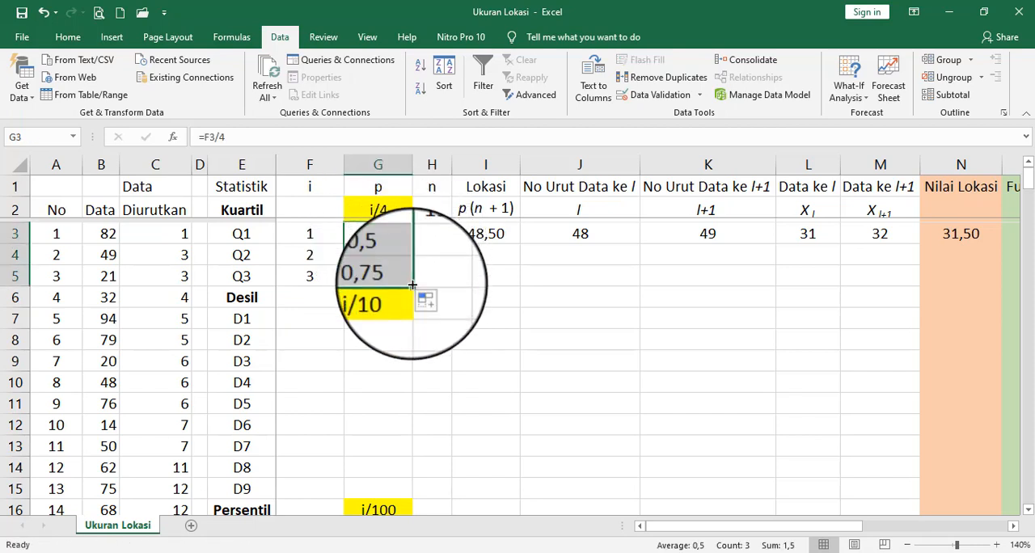
- Make the COUNT range in H3 absolute as $C$3:$C$195 and fill the formula down to H5
left_click(436, 233)
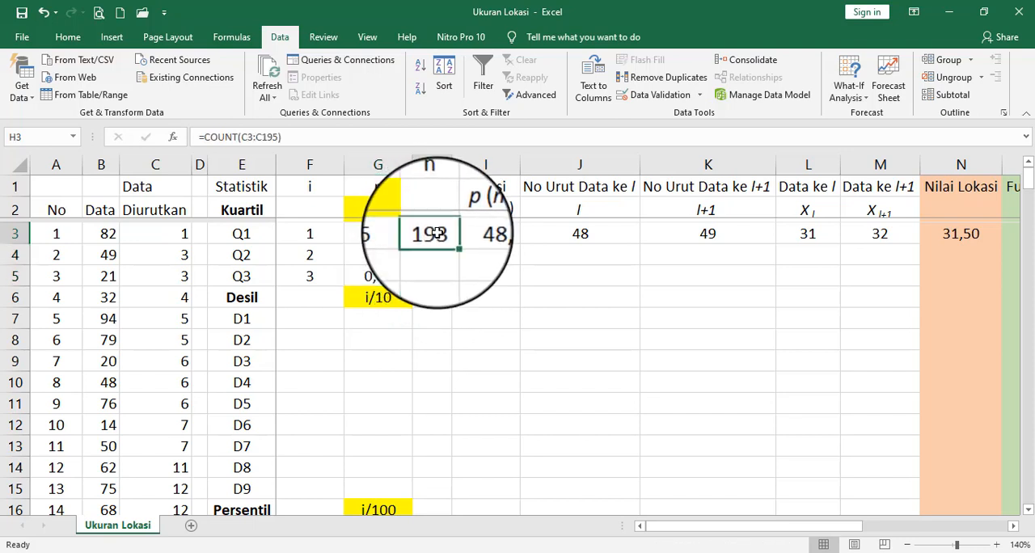
left_click(248, 138)
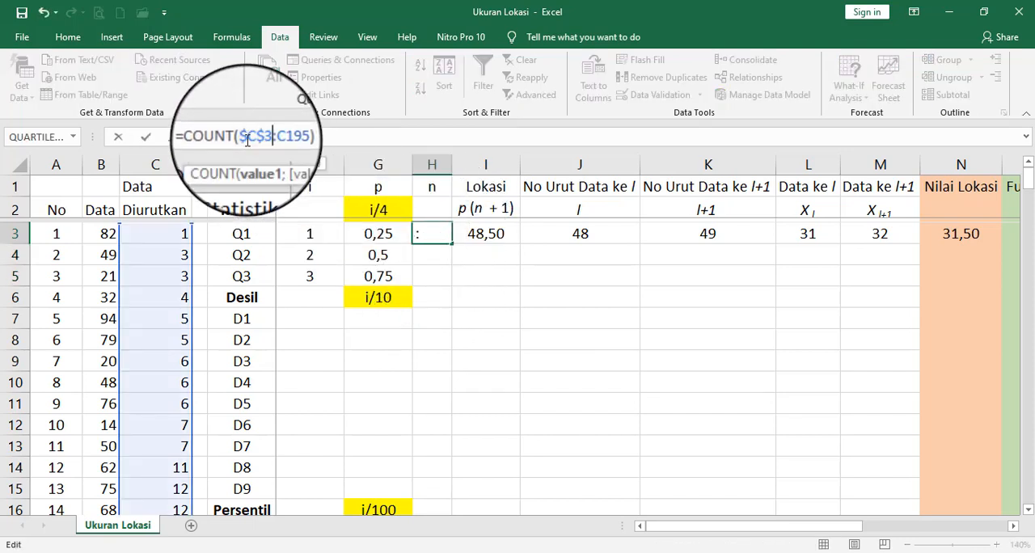
left_click(294, 137)
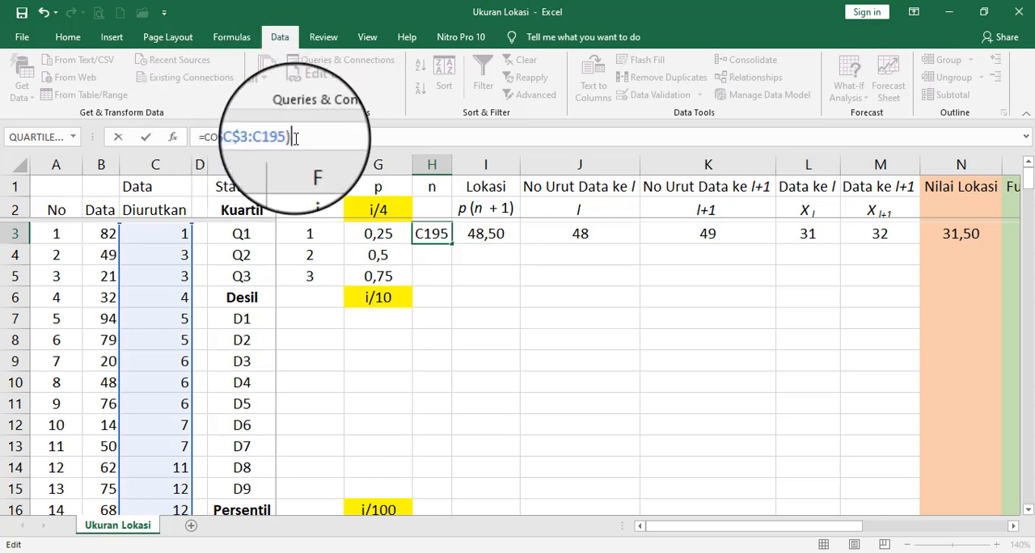
left_click(271, 137)
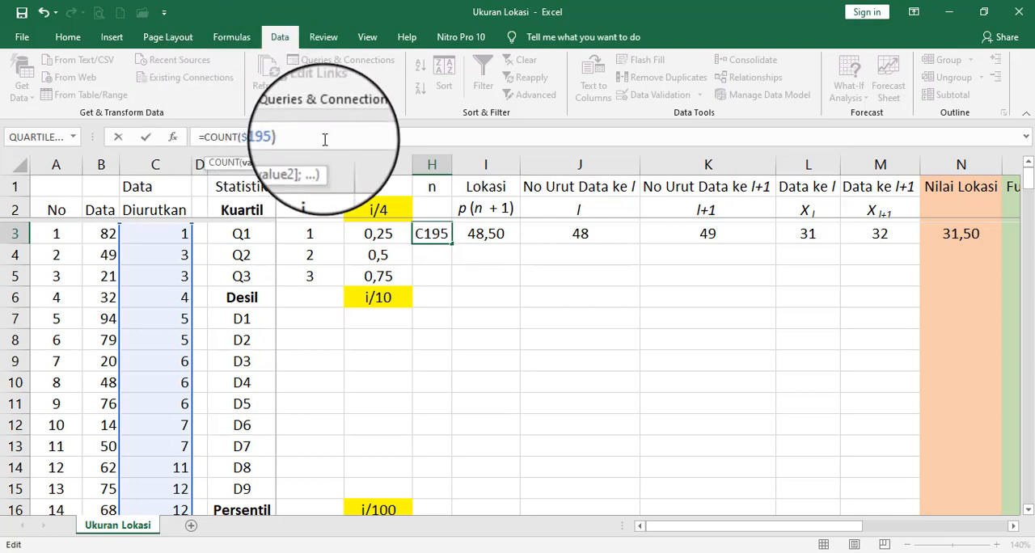
key("Return")
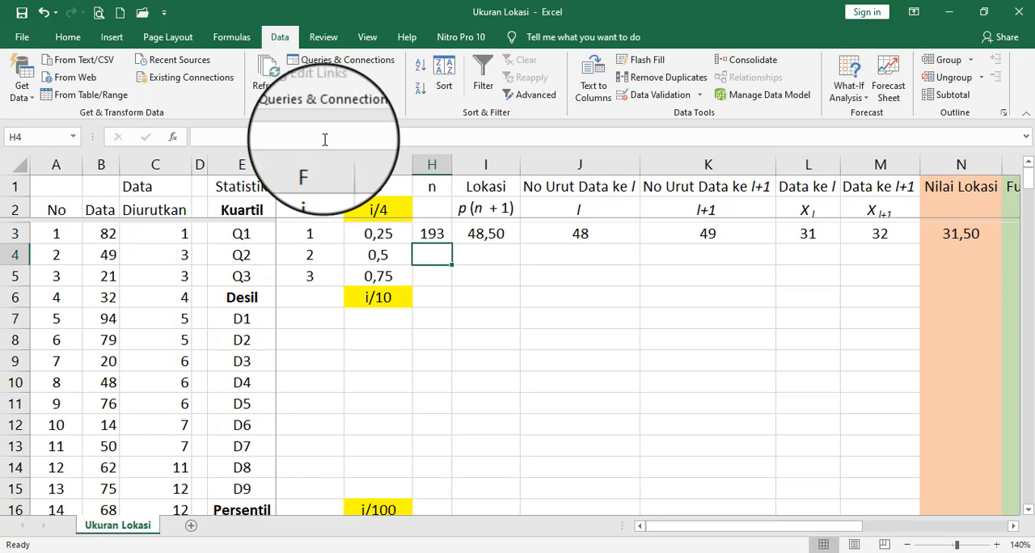
left_click(429, 234)
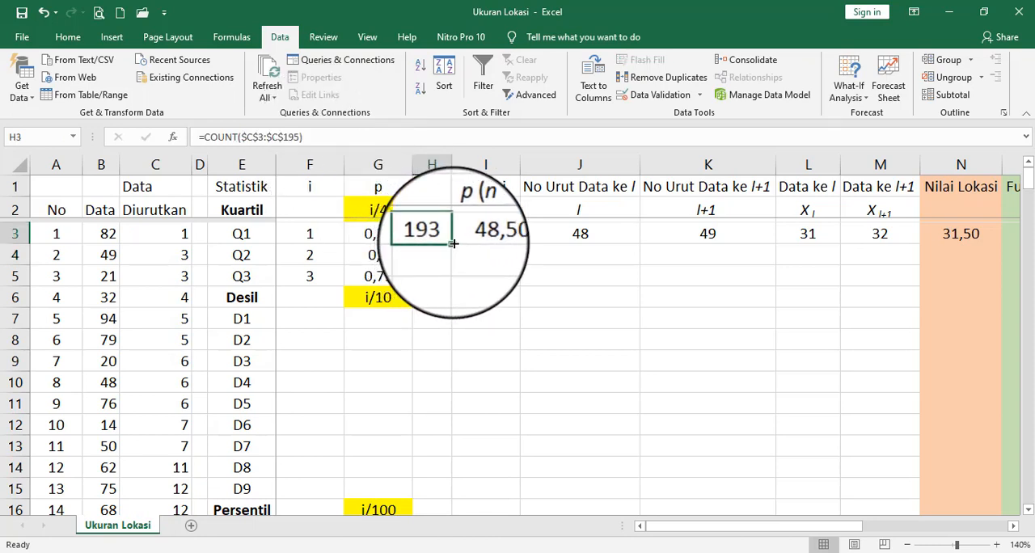
left_click_drag(451, 244, 449, 286)
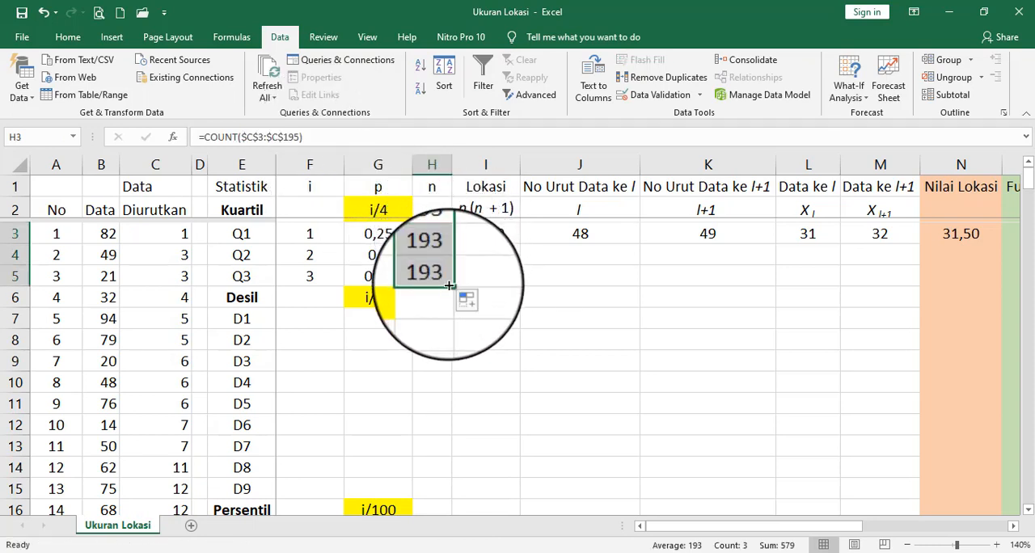
- Fill the location, l and l+1 formulas in I3, J3 and K3 down to row 5 for Q2 and Q3
left_click(486, 235)
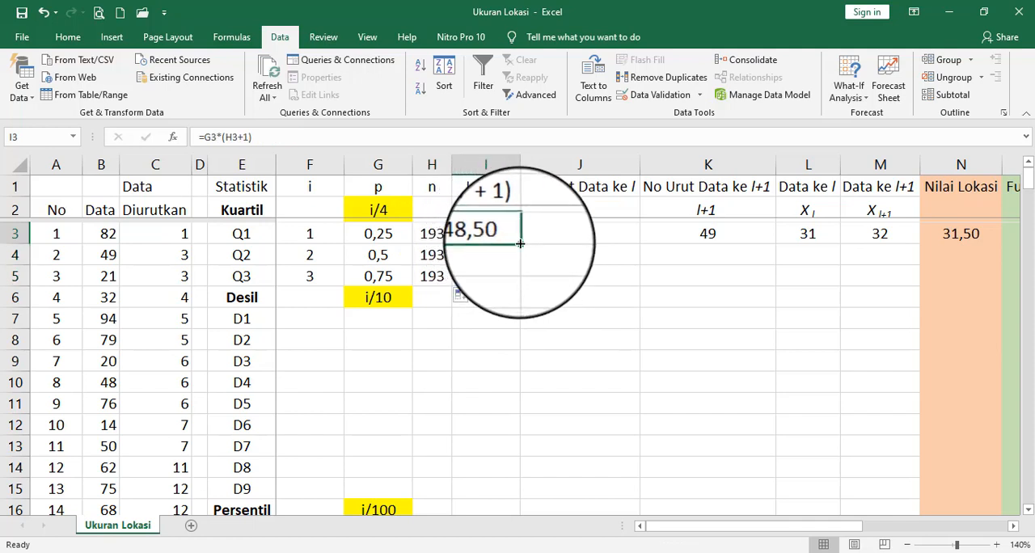
left_click_drag(521, 244, 520, 285)
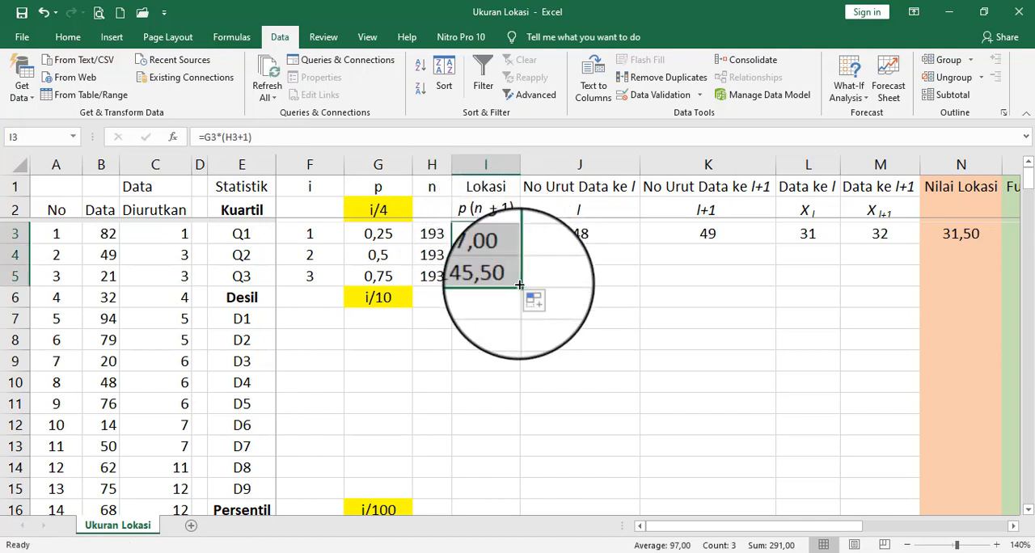
left_click(579, 234)
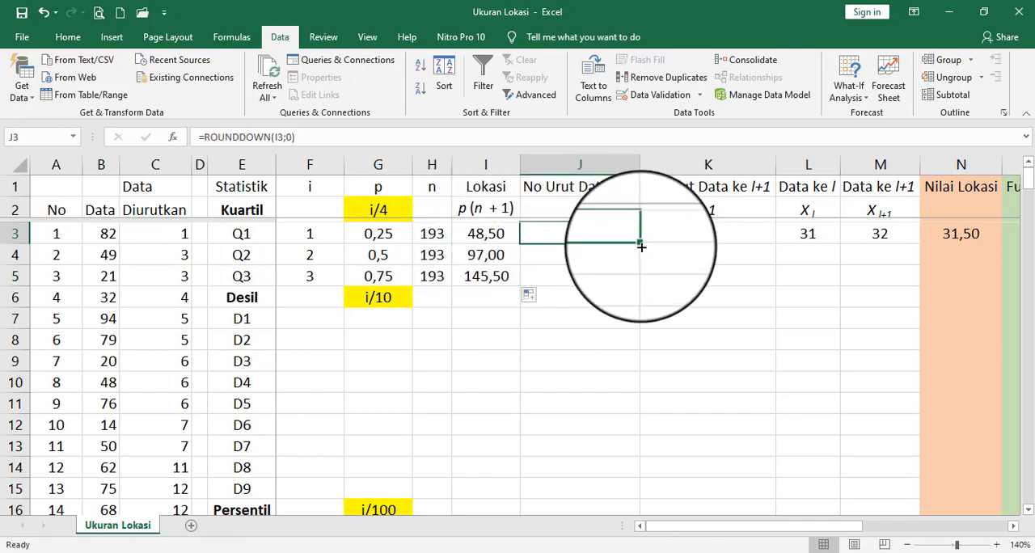
left_click_drag(640, 243, 637, 286)
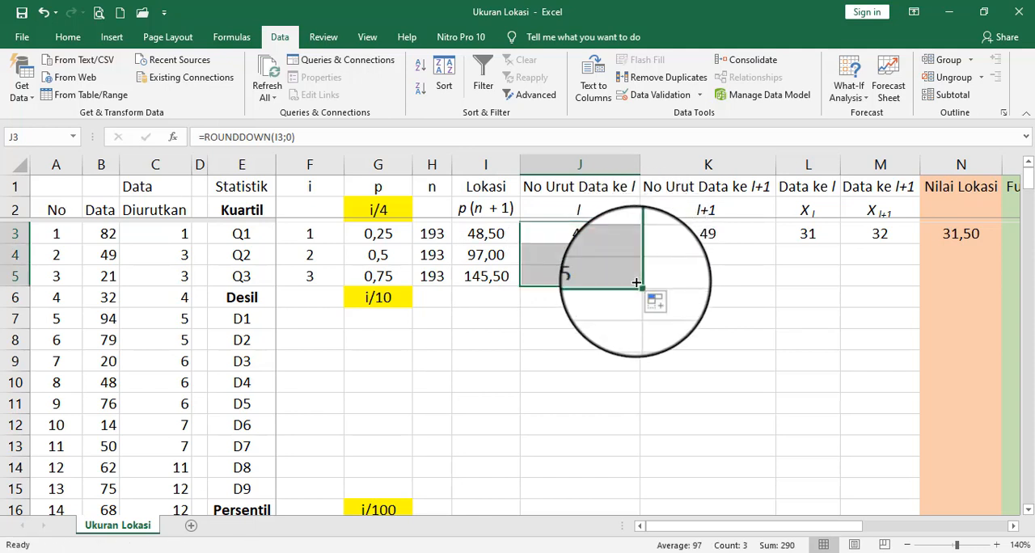
left_click(716, 233)
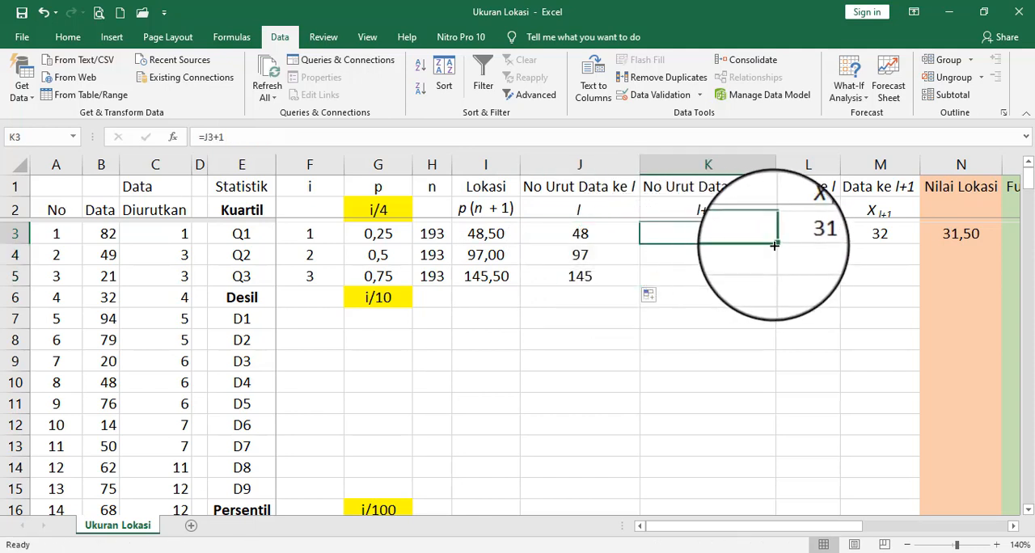
left_click_drag(778, 244, 776, 284)
- Fill the VLOOKUP formulas for the data values in L3 and M3 down to row 5
left_click(809, 233)
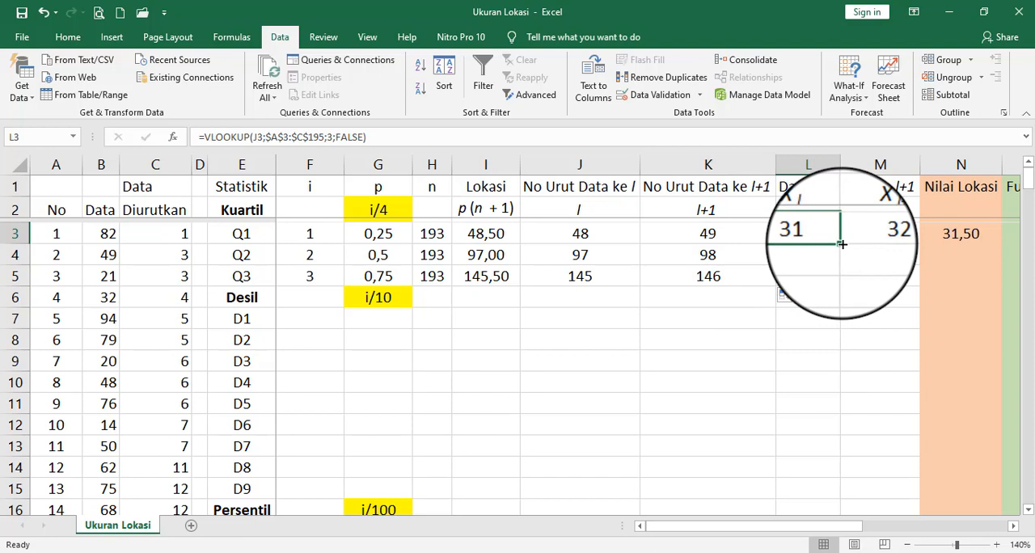
left_click_drag(841, 243, 856, 281)
left_click(866, 235)
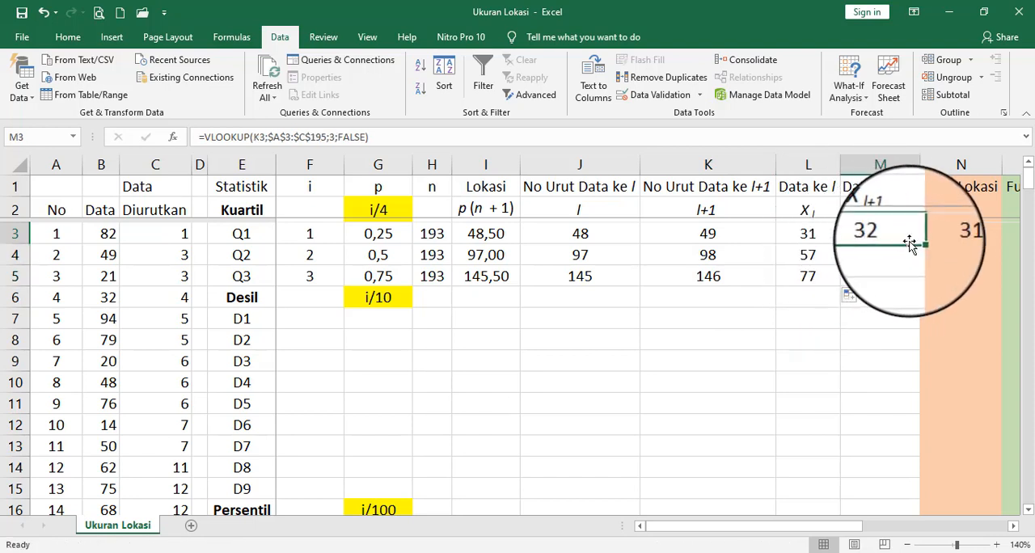
left_click_drag(919, 249, 914, 282)
- Fill the Nilai Lokasi formula in N3 and the QUARTILE.EXC formula in O3 down to row 5
key("Right")
key("Right")
key("Right")
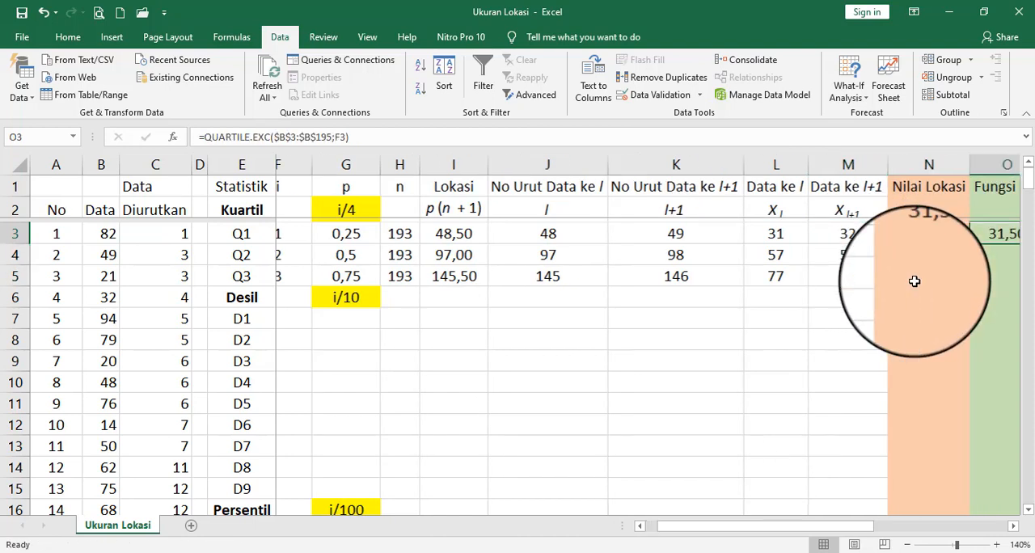
key("Left")
key("Left")
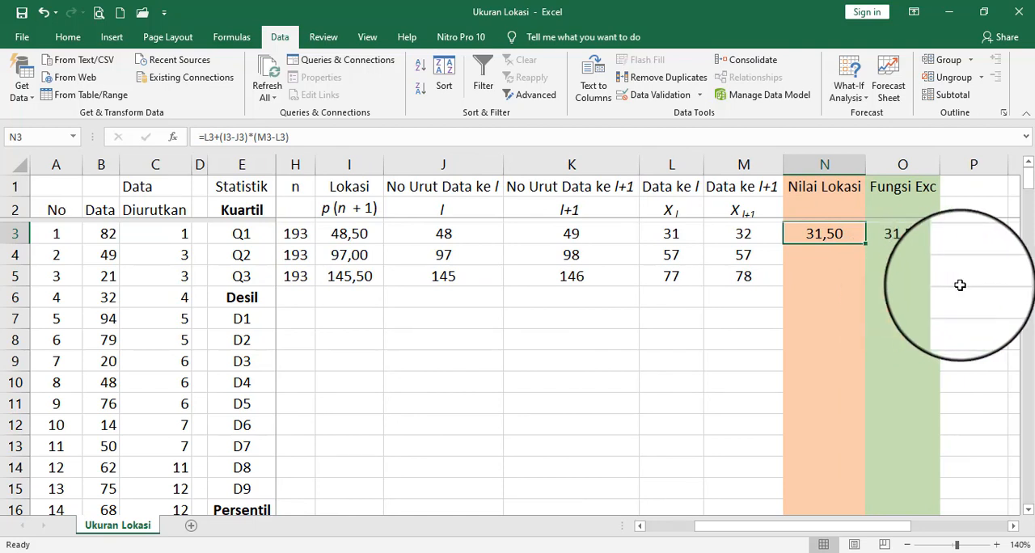
left_click_drag(866, 246, 862, 286)
left_click(903, 237)
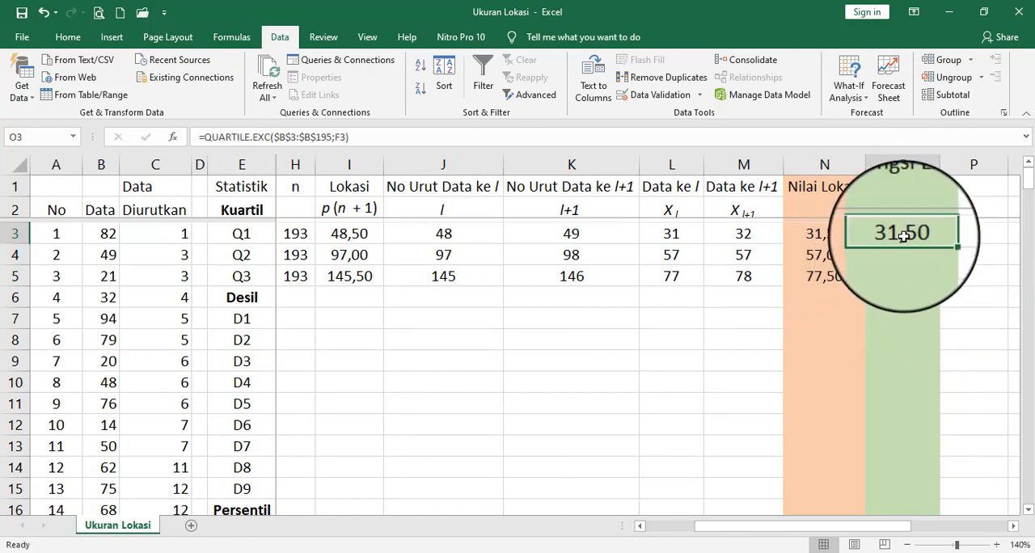
left_click_drag(941, 244, 936, 290)
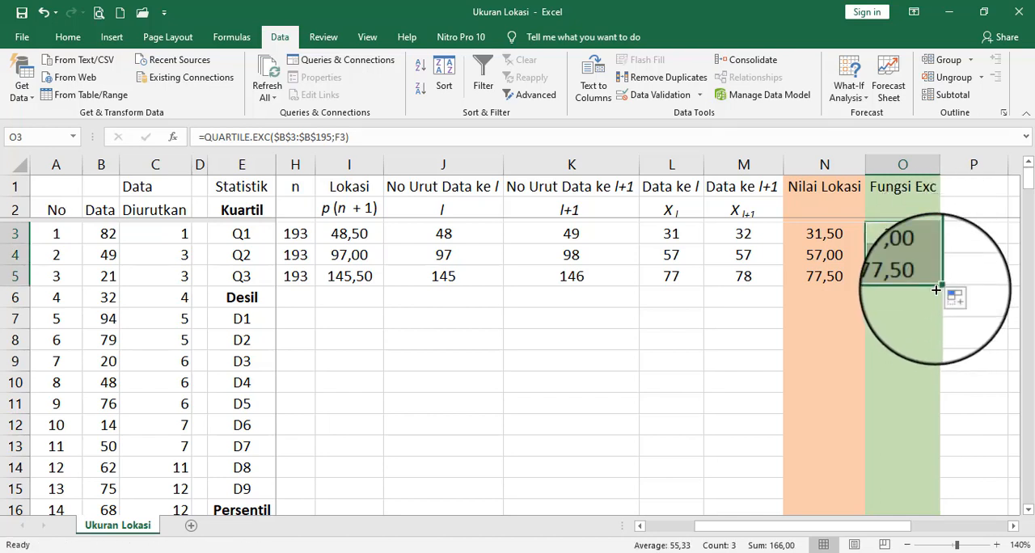
- Enter the decile i values 1 and 2 in F7 and F8, and extend the series to 9 in F15
key("Left")
key("Left")
key("Left")
key("Left")
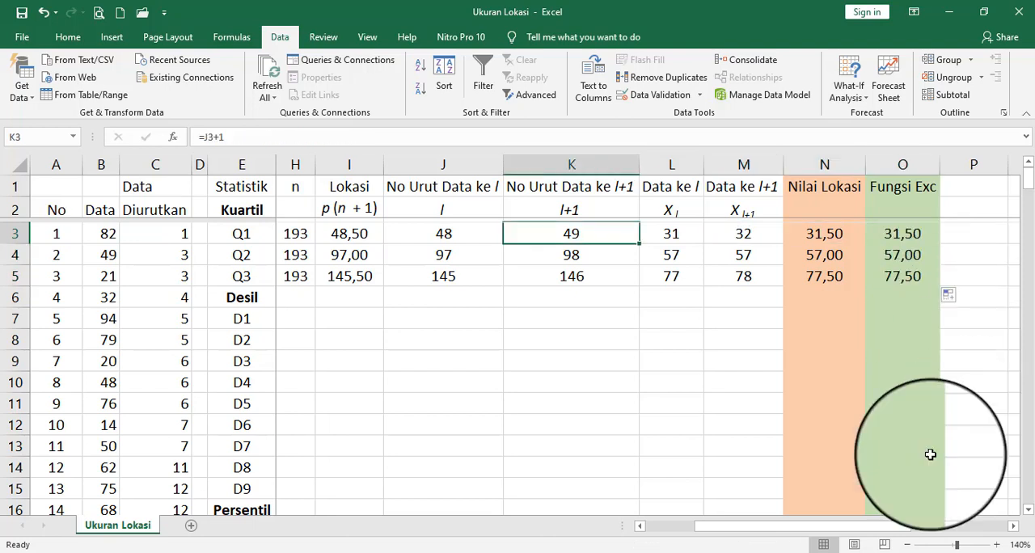
left_click_drag(853, 527, 768, 536)
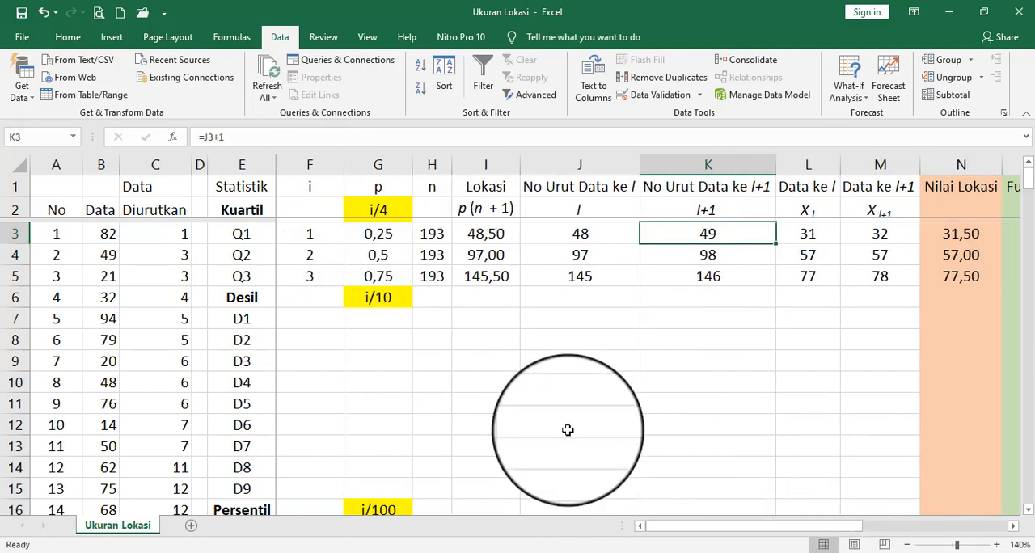
left_click(316, 318)
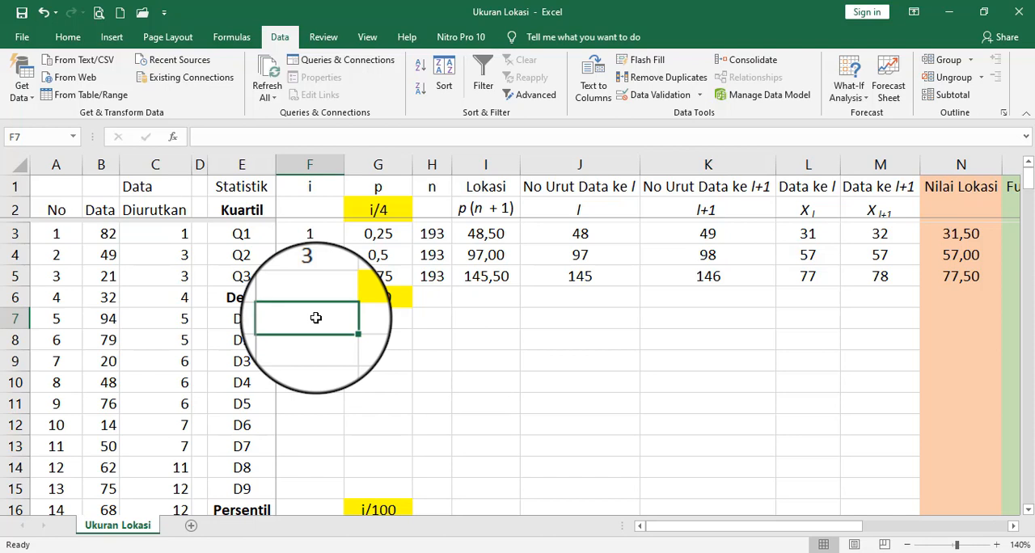
type("1")
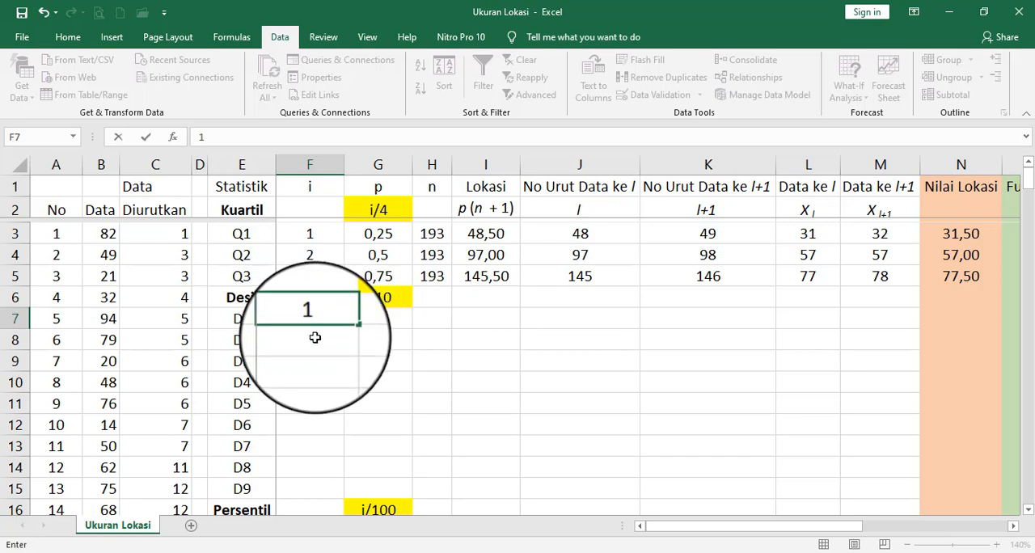
left_click(316, 340)
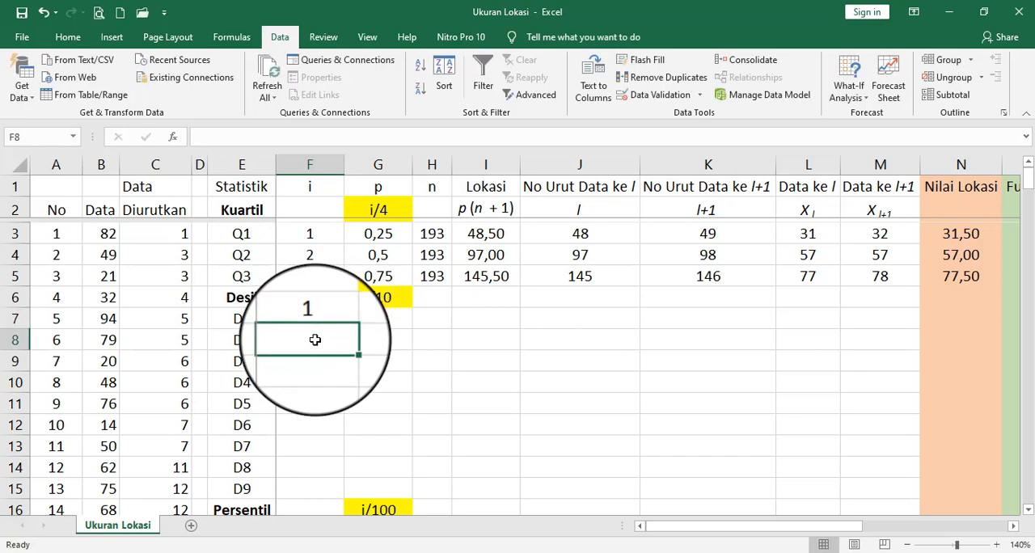
type("2")
key("Return")
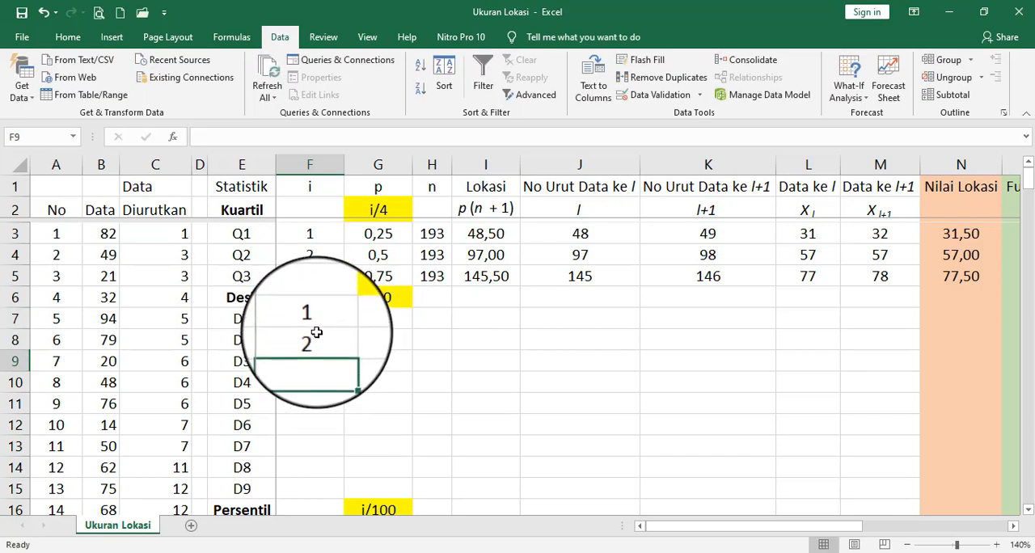
left_click_drag(316, 319, 337, 500)
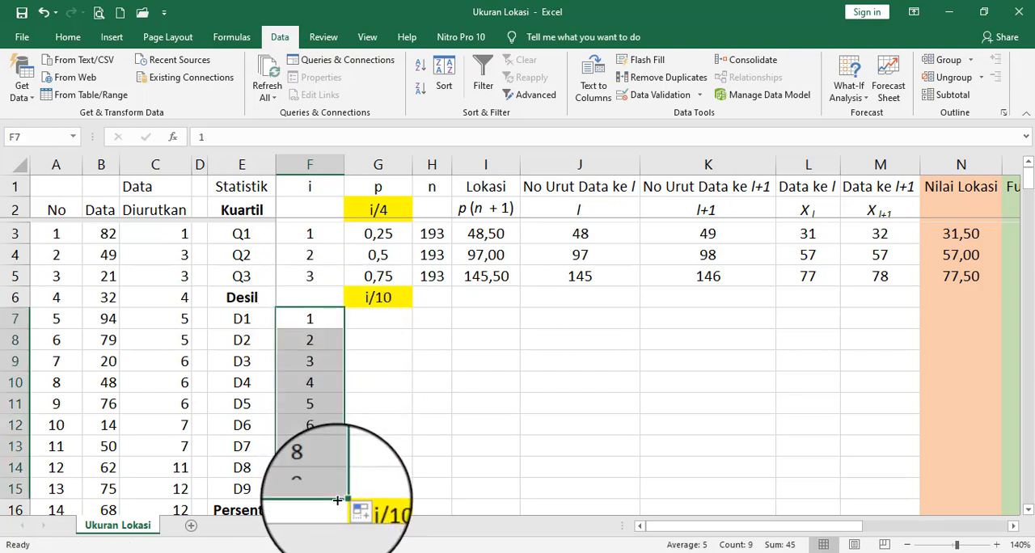
- Enter the decile p formula =F7/10 in G7 and fill it down to G15
left_click(380, 318)
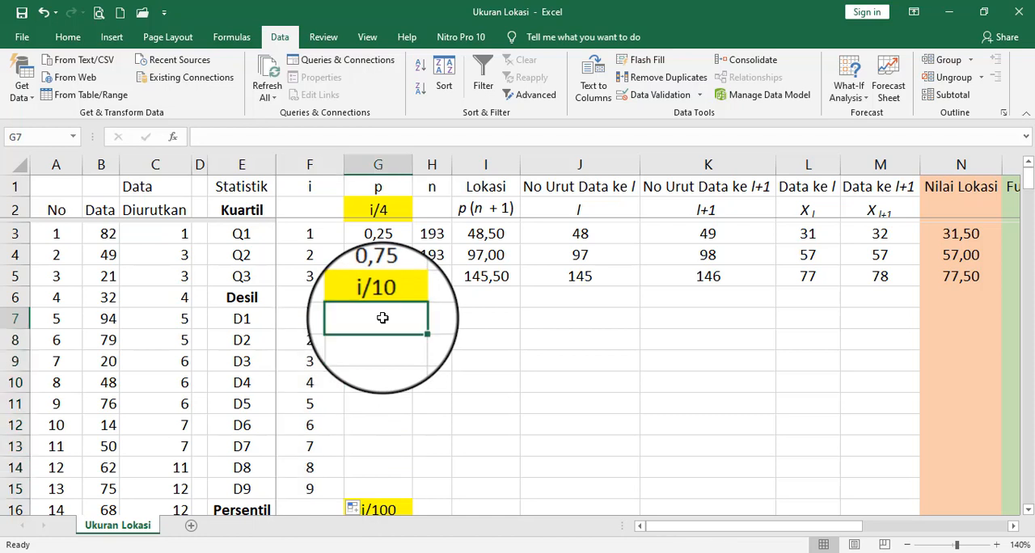
type("=F7/")
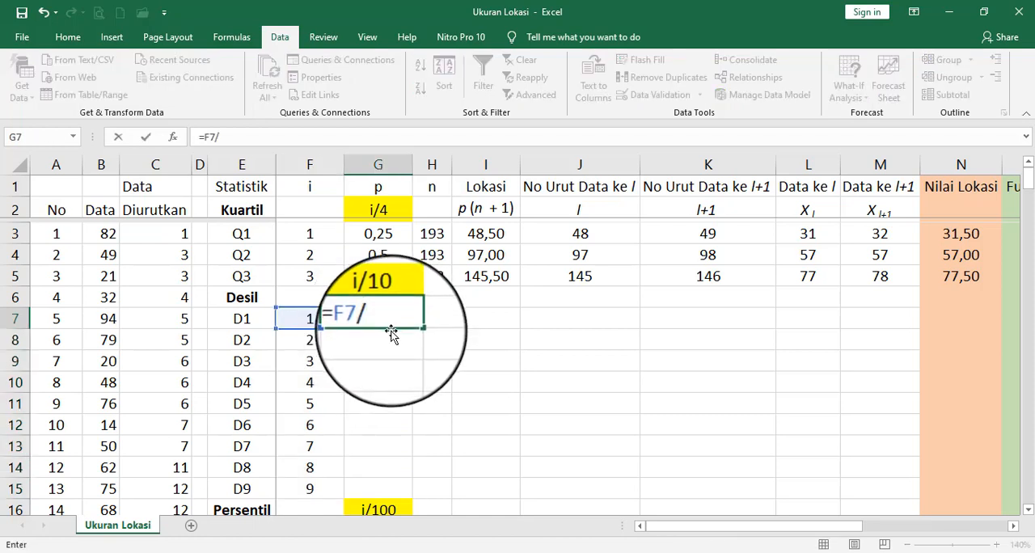
type("10")
key("Return")
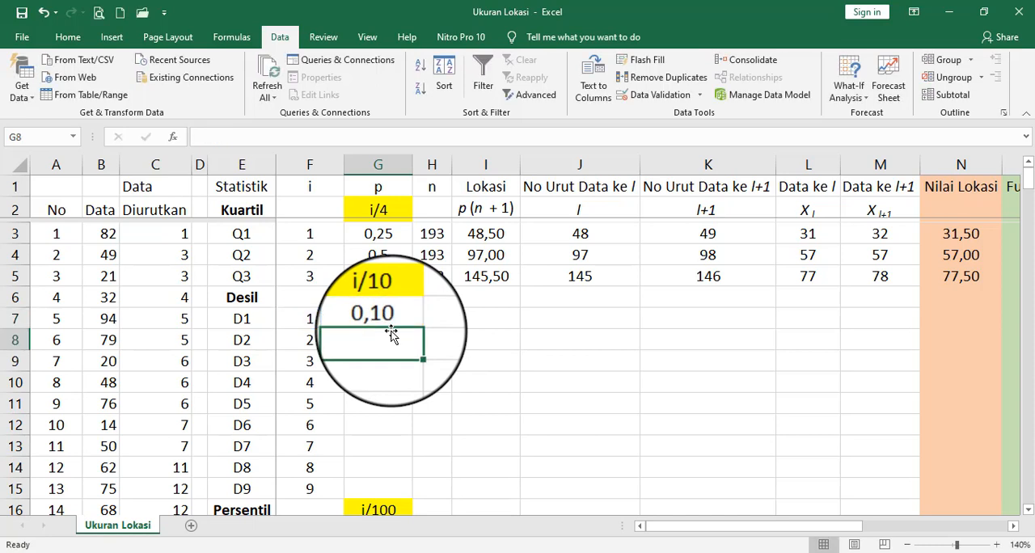
key("Up")
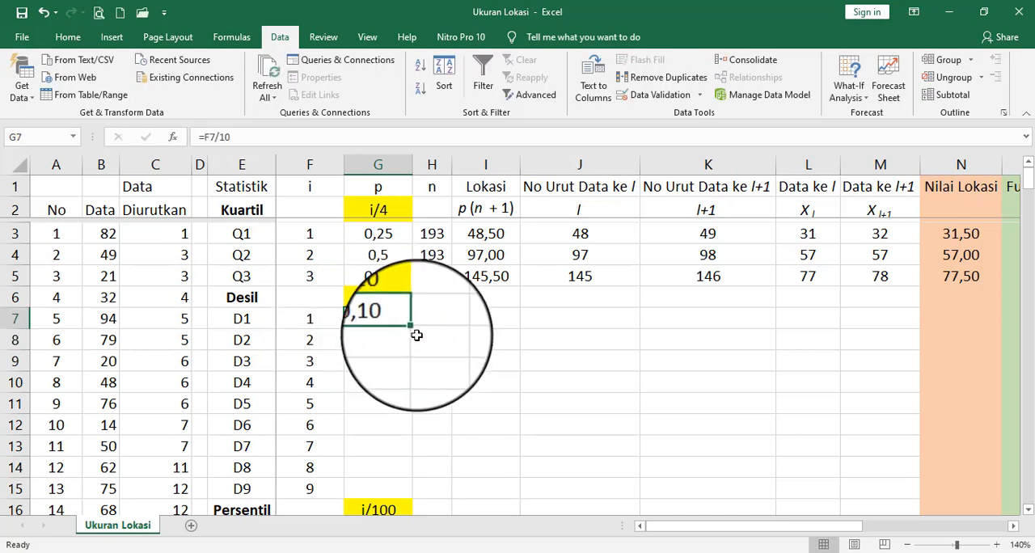
left_click_drag(414, 330, 406, 495)
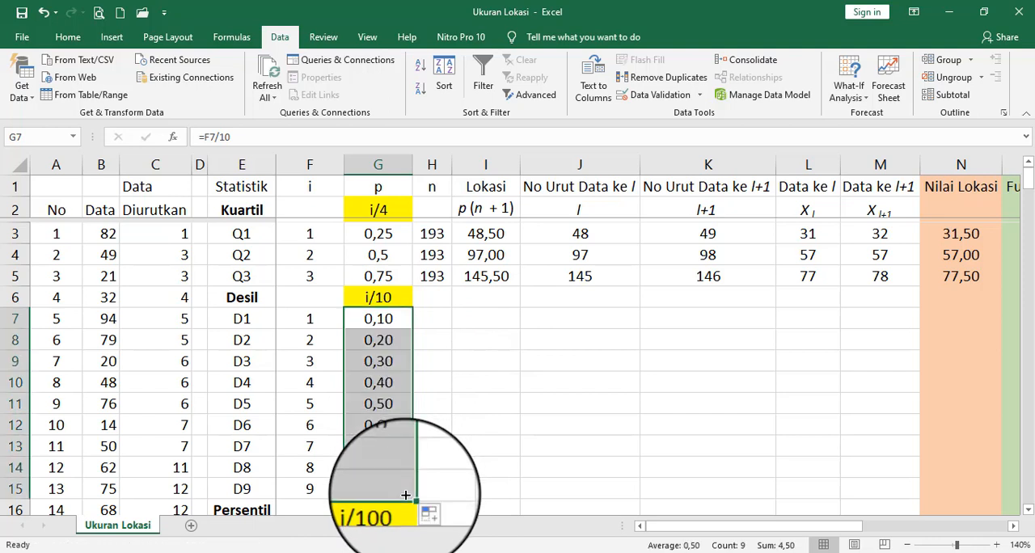
- Copy the COUNT formula from H5 and paste it into H7:H15 for the deciles
left_click(443, 276)
right_click(444, 276)
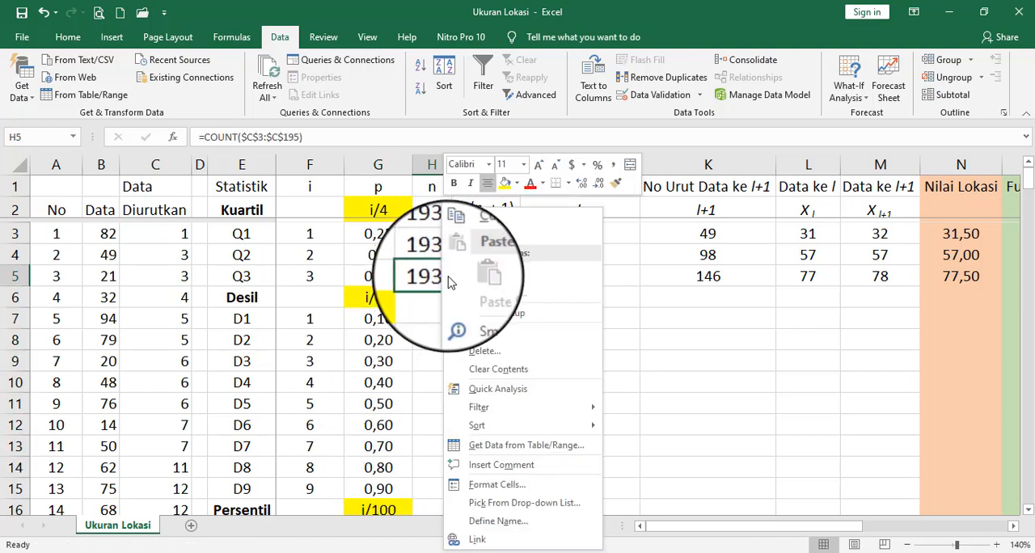
left_click(492, 234)
left_click_drag(432, 322, 433, 483)
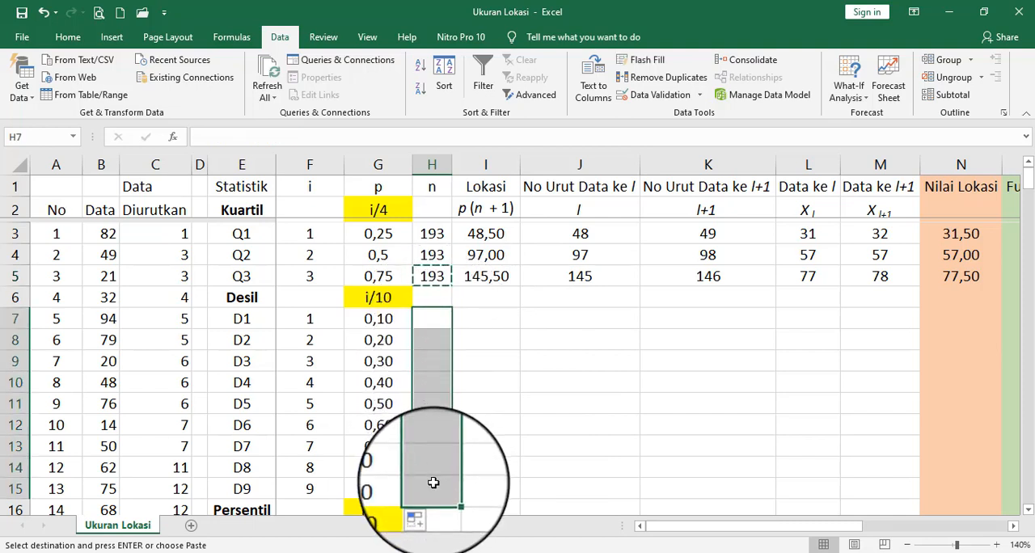
right_click(434, 482)
left_click(468, 208)
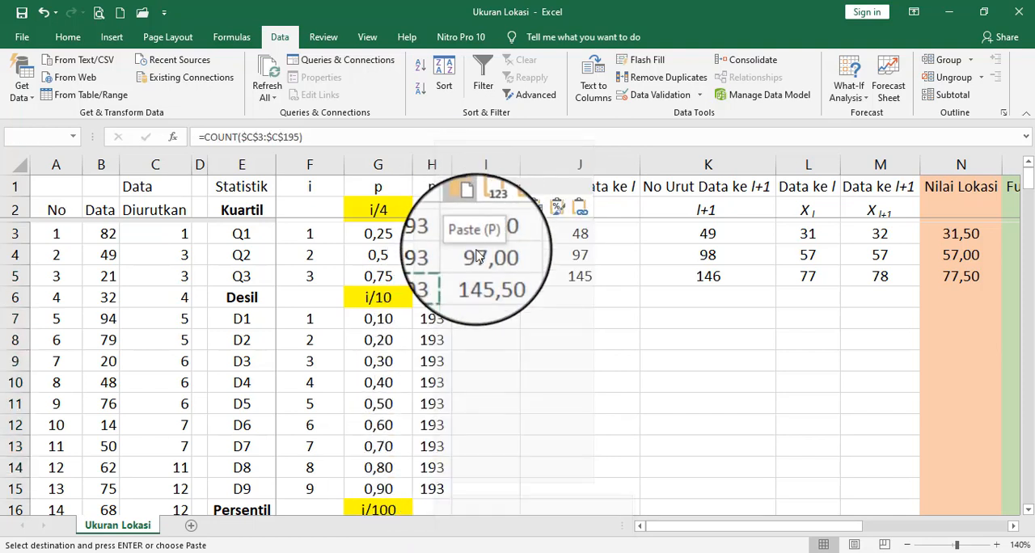
left_click(468, 208)
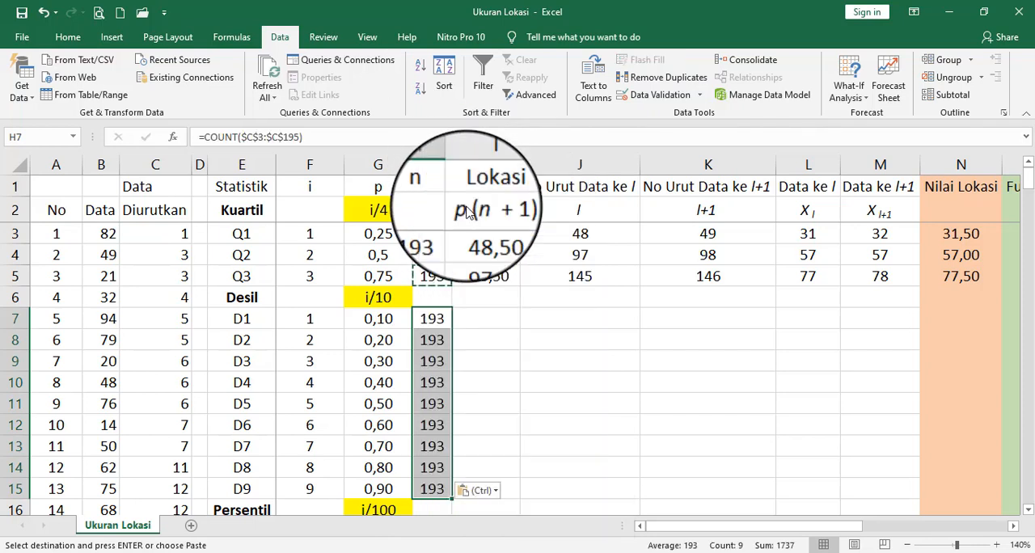
- Copy the location formula from I5 and paste it into I7:I15 for D1 to D9
right_click(495, 276)
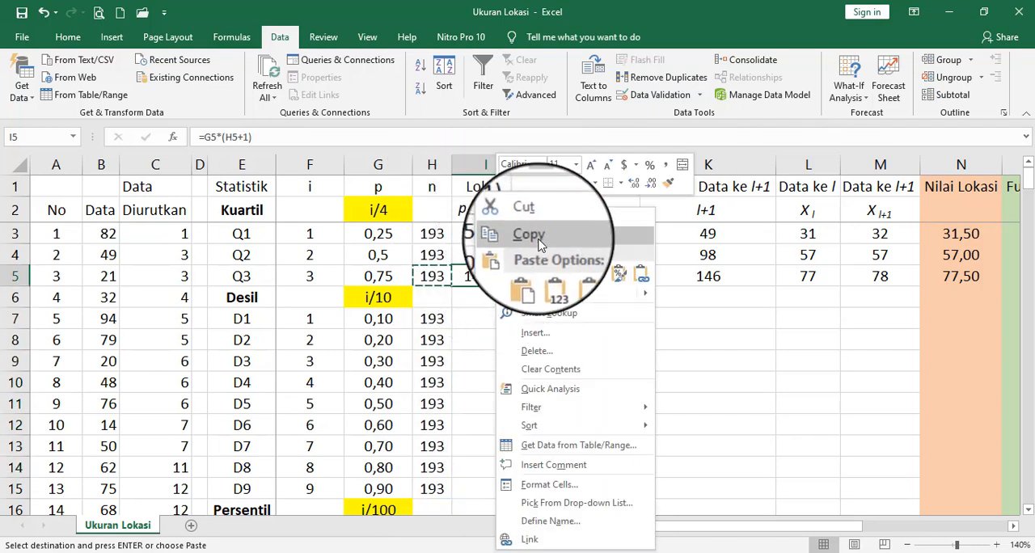
left_click(540, 240)
left_click_drag(499, 323, 501, 482)
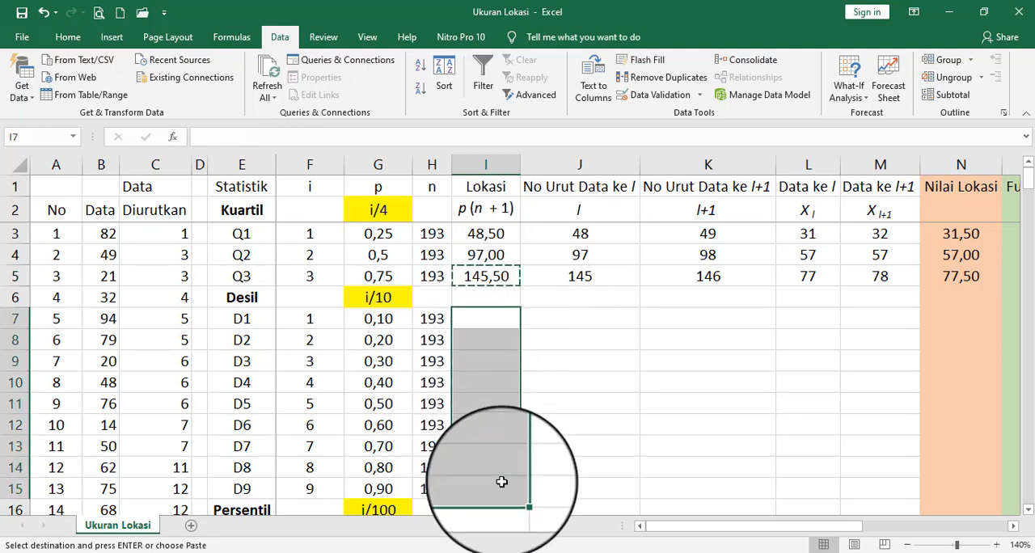
right_click(501, 483)
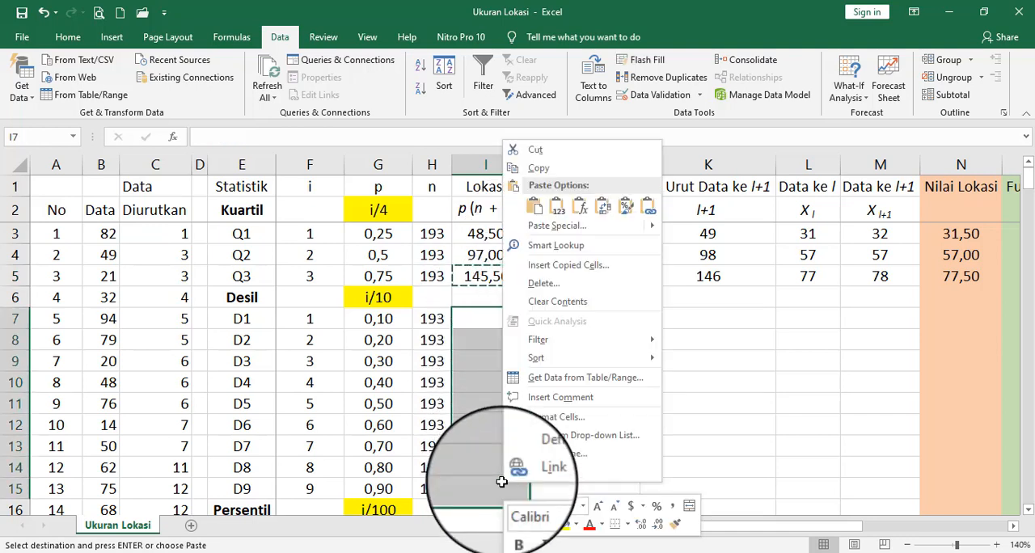
left_click(540, 214)
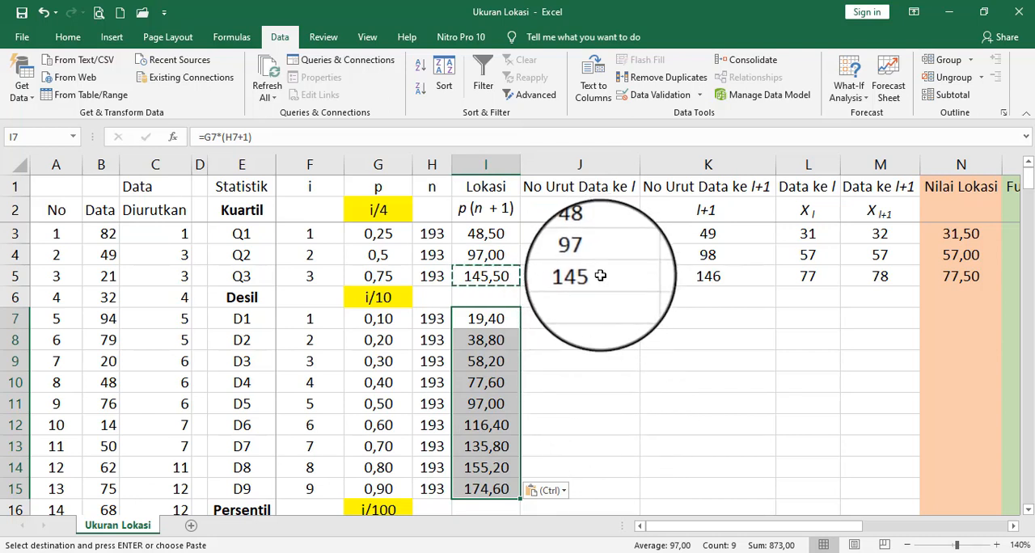
- Copy the ROUNDDOWN formula from J5 and paste it into J7:J15 for the decile rows
left_click(601, 276)
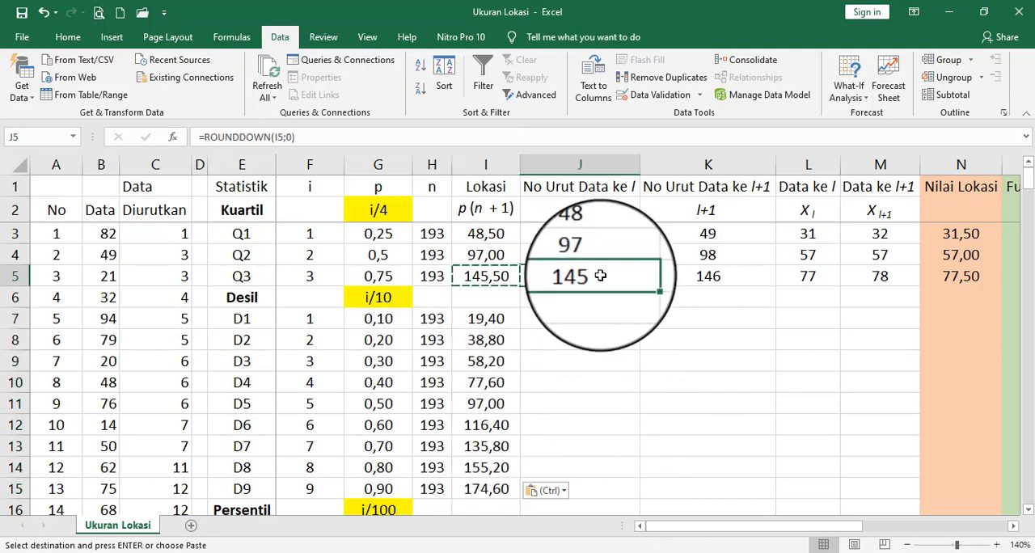
right_click(601, 276)
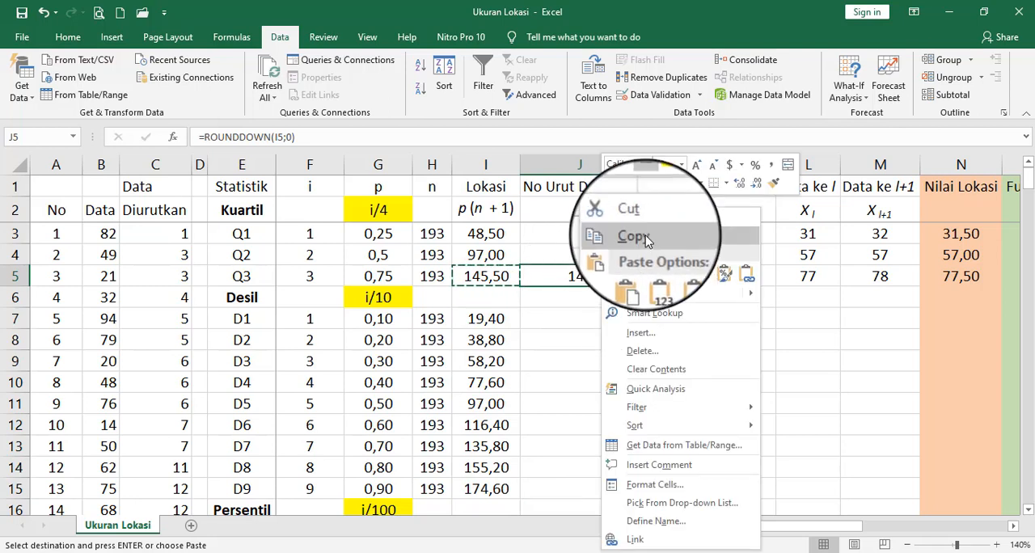
left_click(621, 236)
left_click_drag(578, 314, 584, 484)
right_click(584, 484)
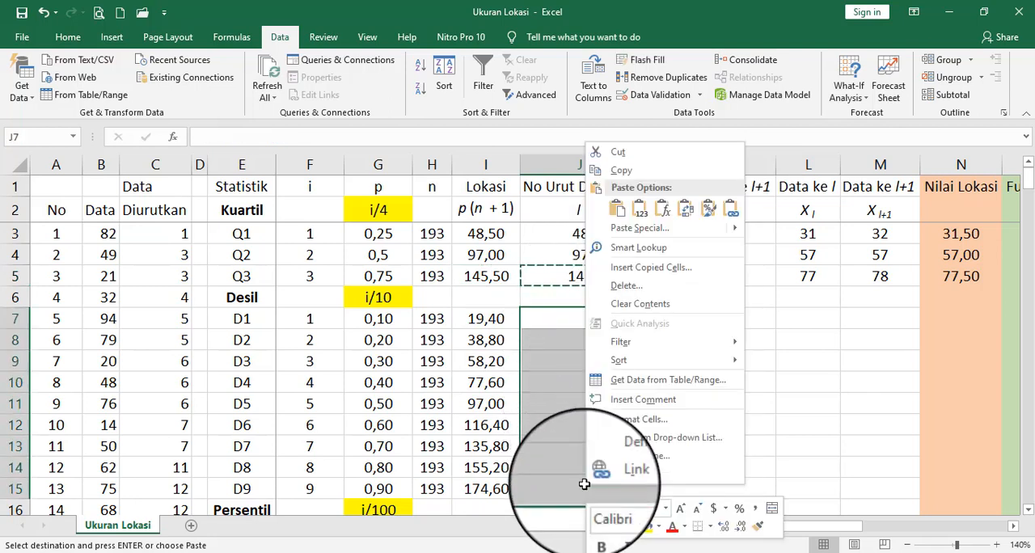
left_click(623, 212)
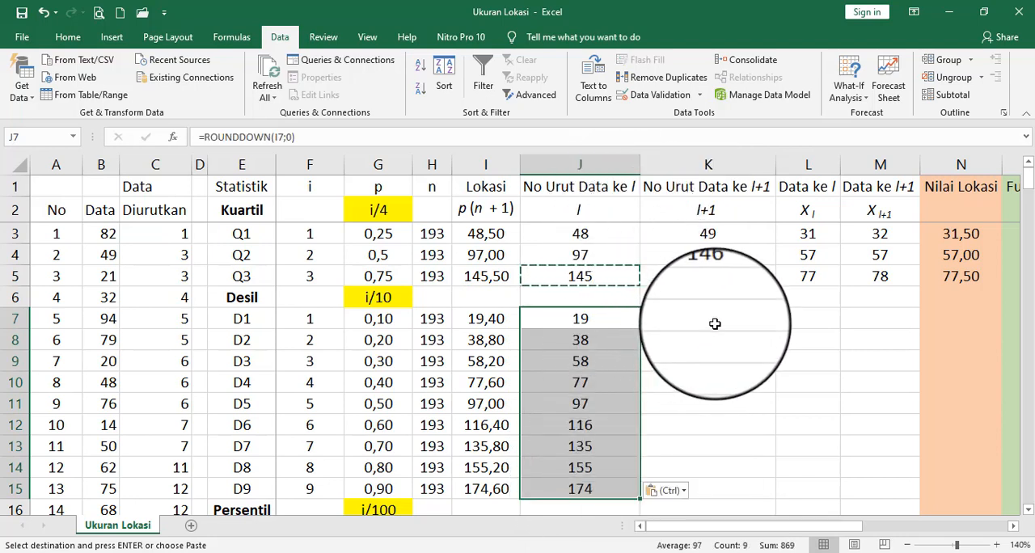
- Copy the =J5+1 formula from K5 and paste it into K7:K15 for the decile rows
left_click(717, 276)
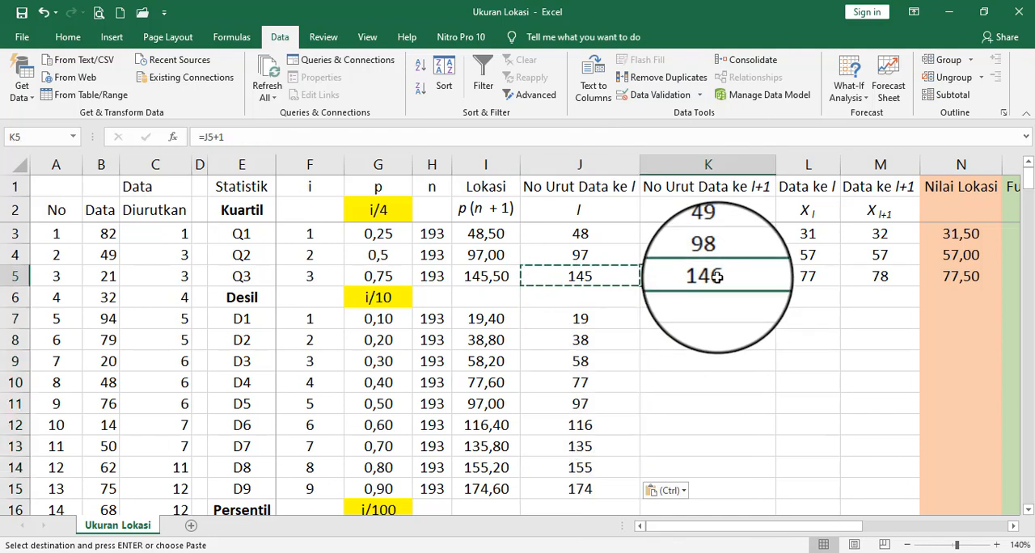
right_click(717, 275)
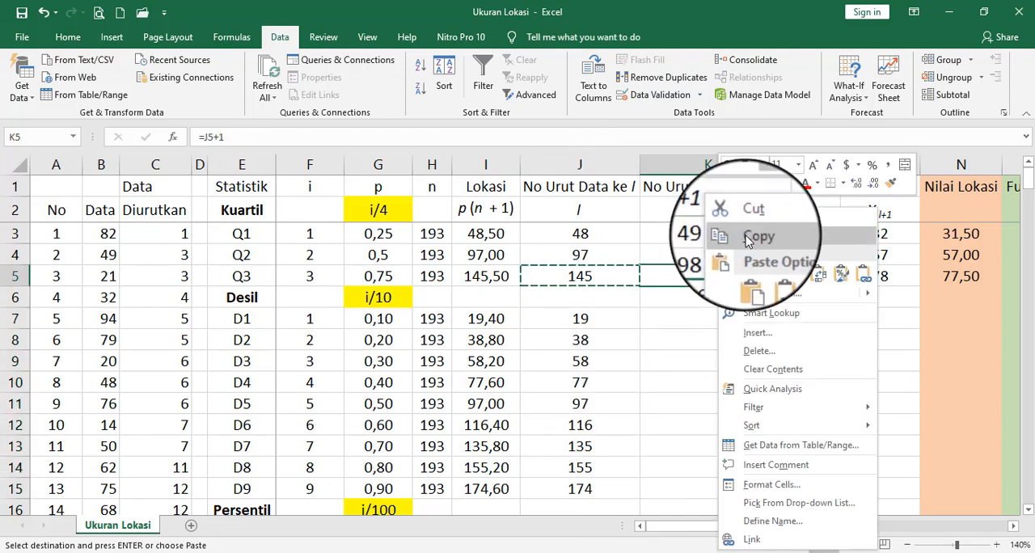
left_click(743, 238)
left_click_drag(709, 322, 709, 481)
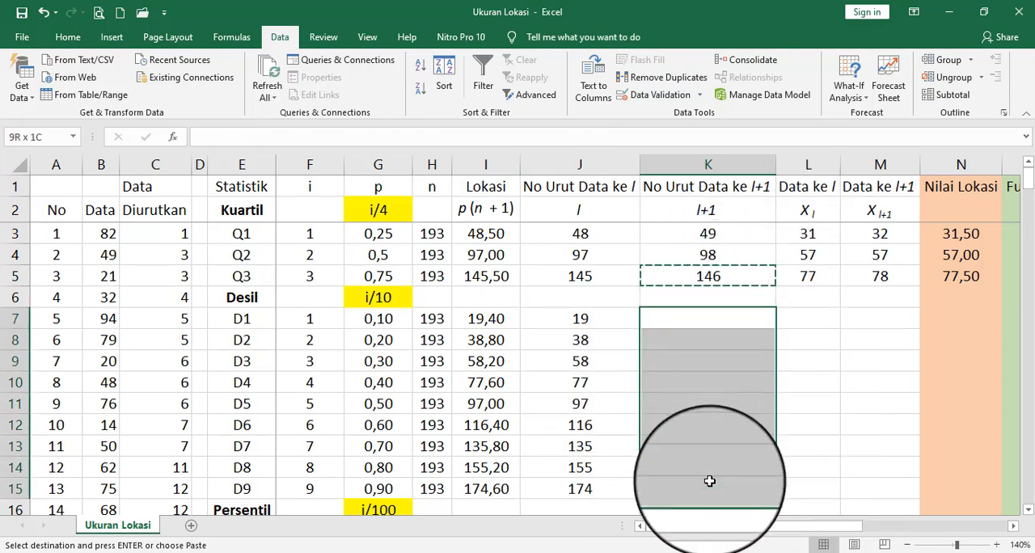
right_click(709, 481)
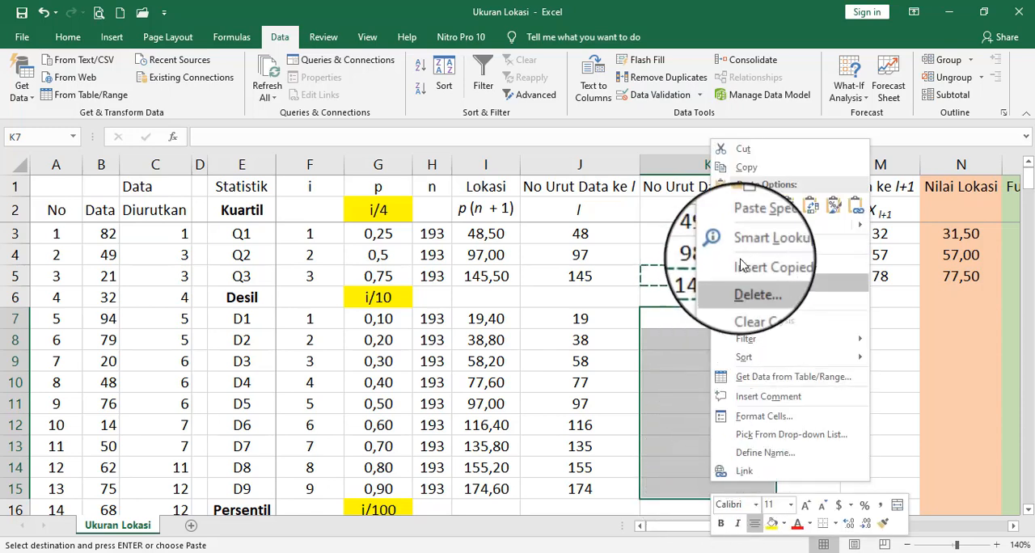
left_click(743, 208)
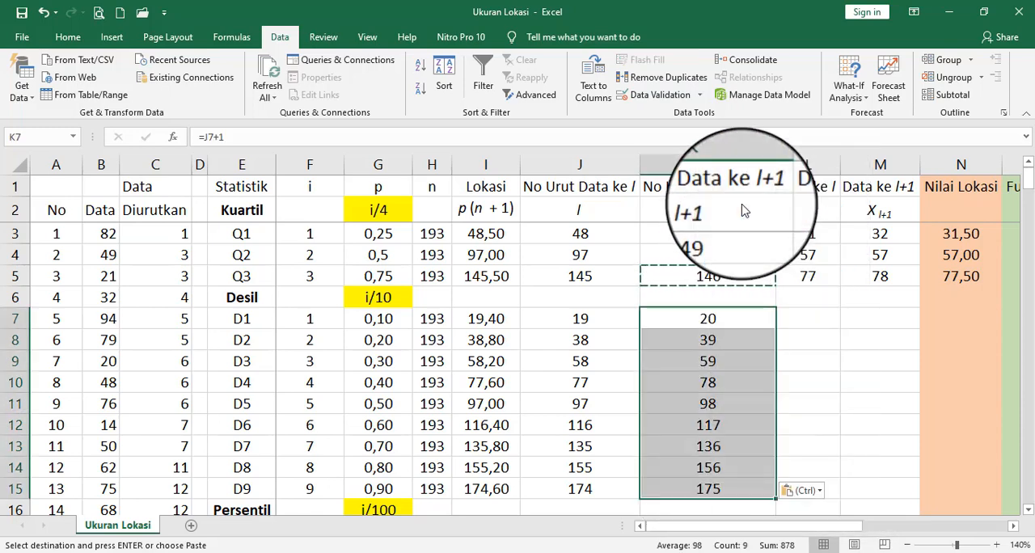
- Copy the VLOOKUP formula from L5 and paste it into L7:L15 for D1 to D9
left_click(827, 278)
right_click(827, 277)
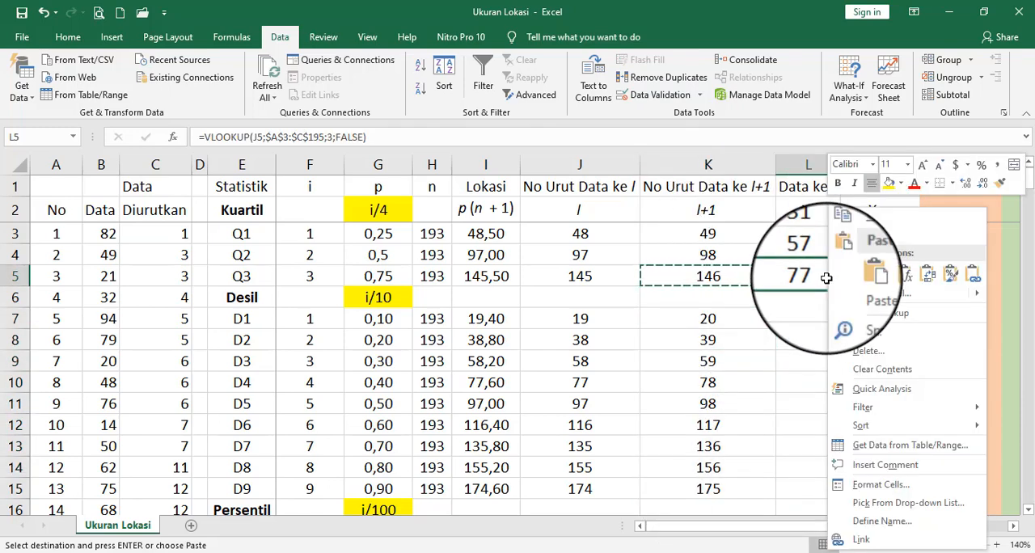
left_click(869, 234)
left_click_drag(808, 319, 814, 493)
right_click(815, 494)
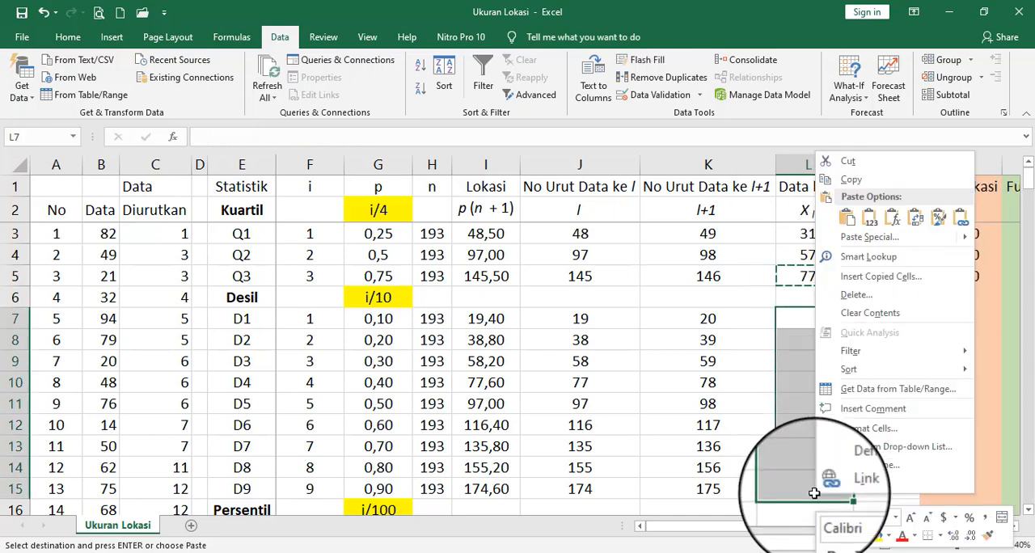
left_click(850, 228)
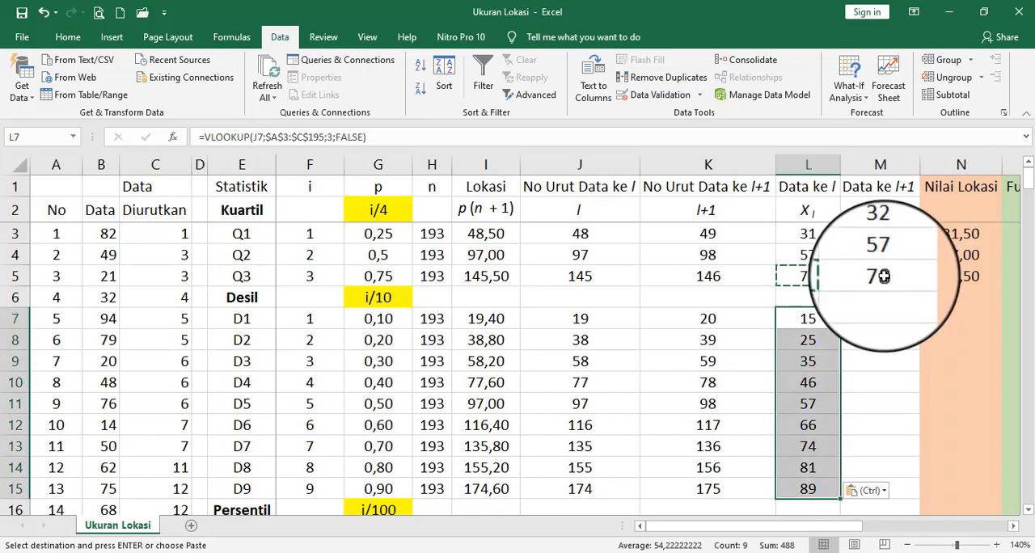
- Copy the VLOOKUP formula from M5 and paste it into M7:M15 for the decile rows
left_click(885, 279)
right_click(886, 281)
left_click(791, 235)
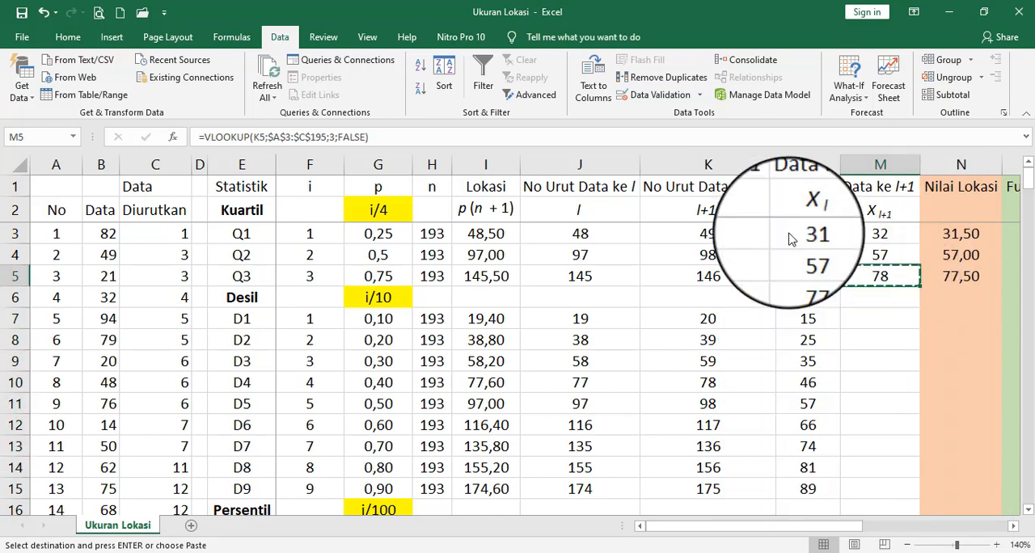
left_click(869, 321)
left_click_drag(864, 333, 876, 487)
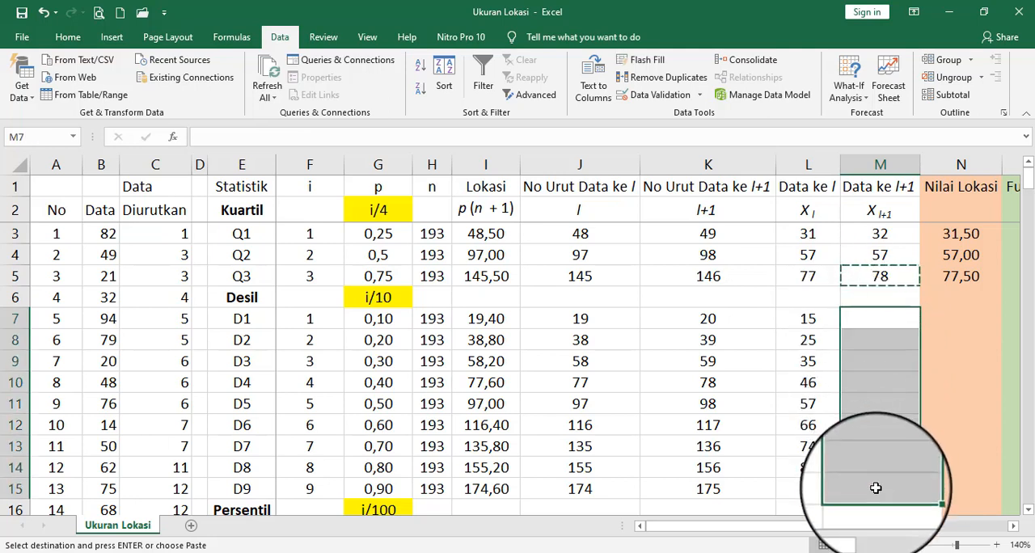
right_click(876, 488)
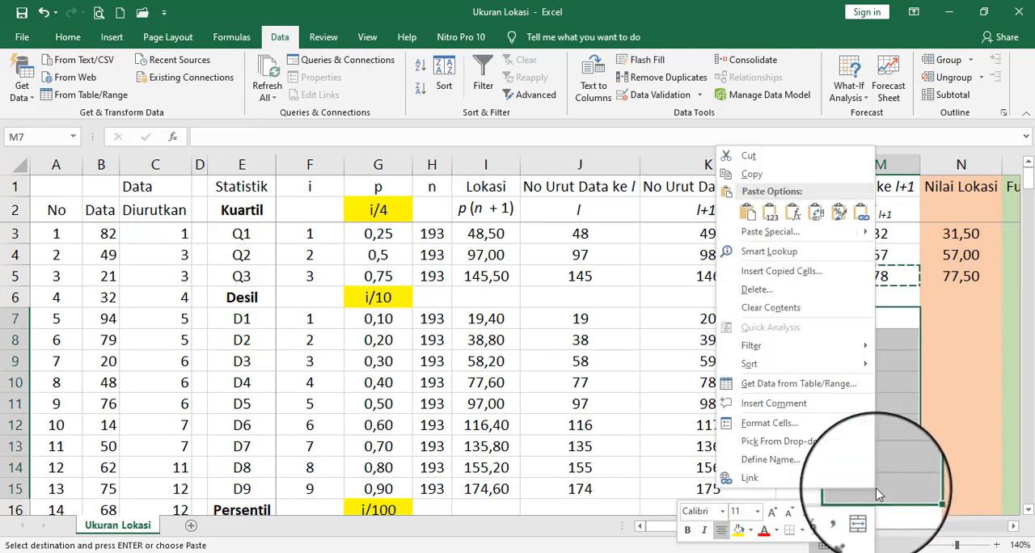
left_click(745, 215)
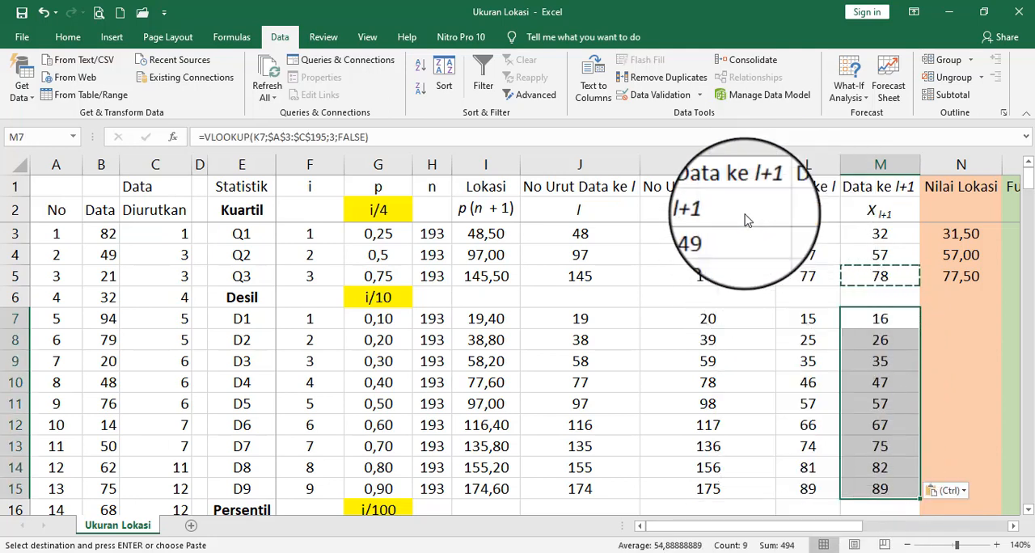
left_click(961, 317)
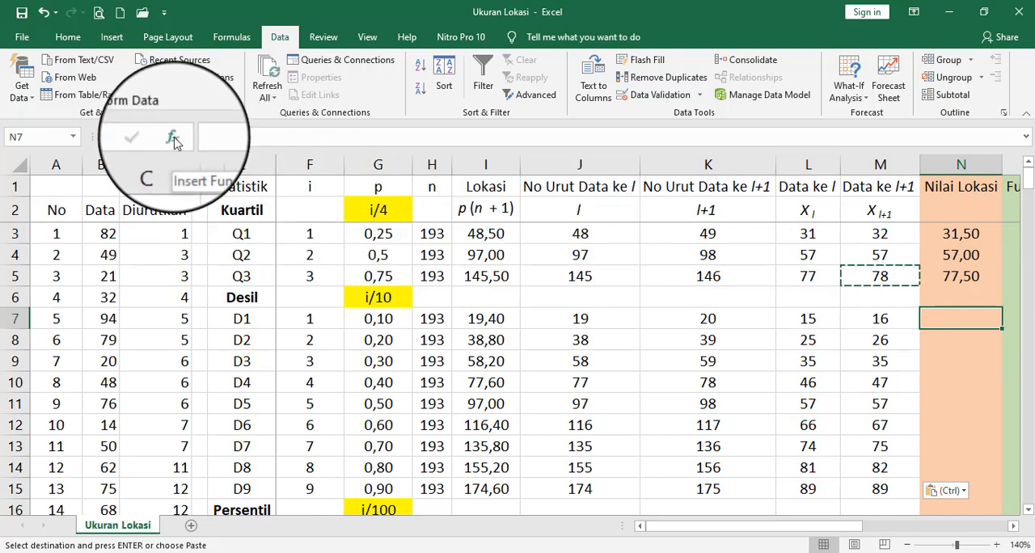
left_click(175, 142)
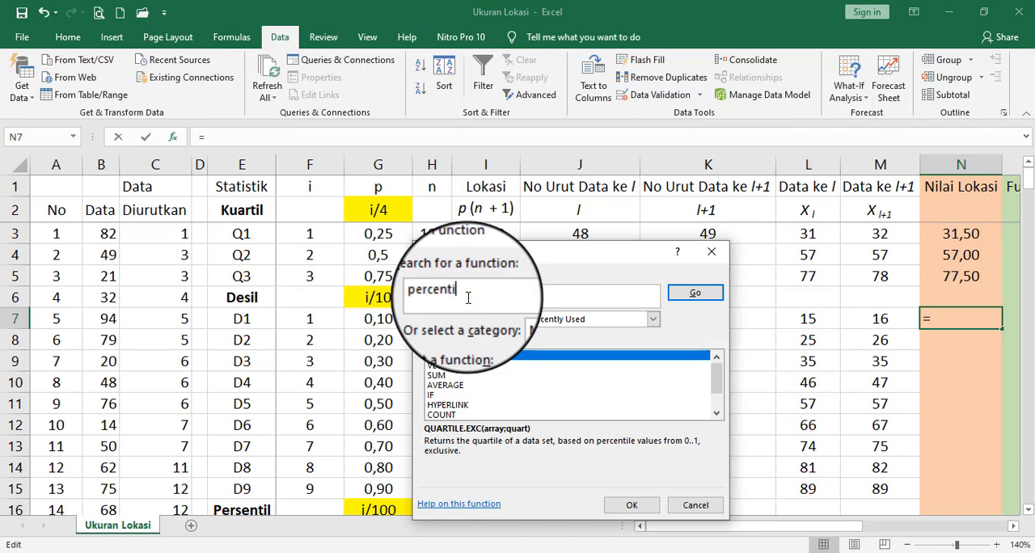
left_click(696, 293)
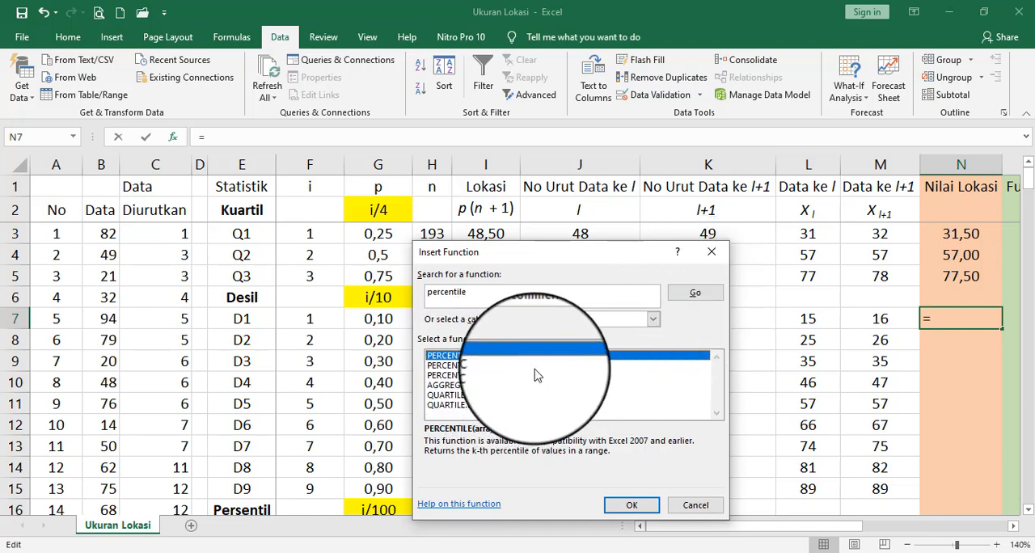
left_click(712, 505)
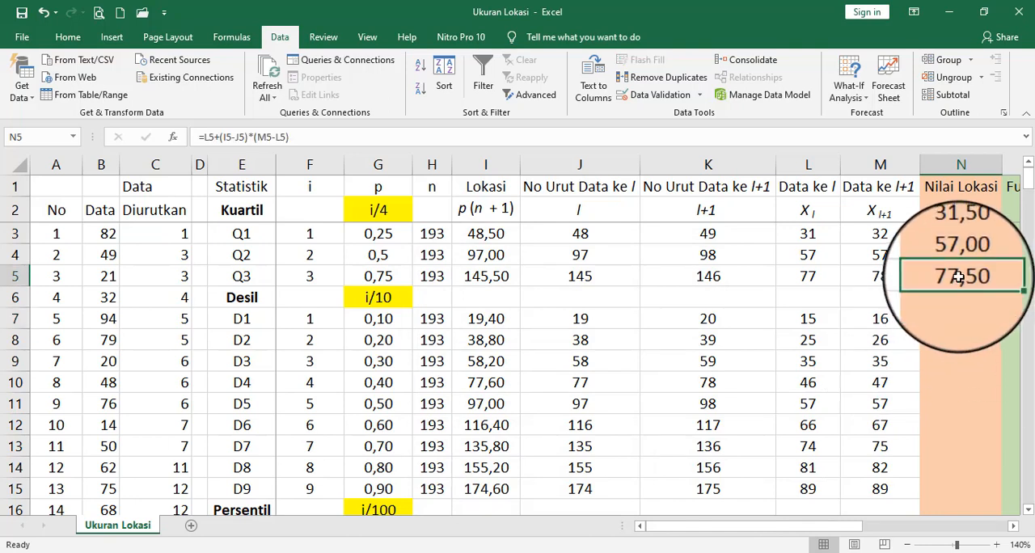
- Copy the Nilai Lokasi formula from N5 into N7 and fill it down to N15
right_click(959, 276)
left_click(864, 236)
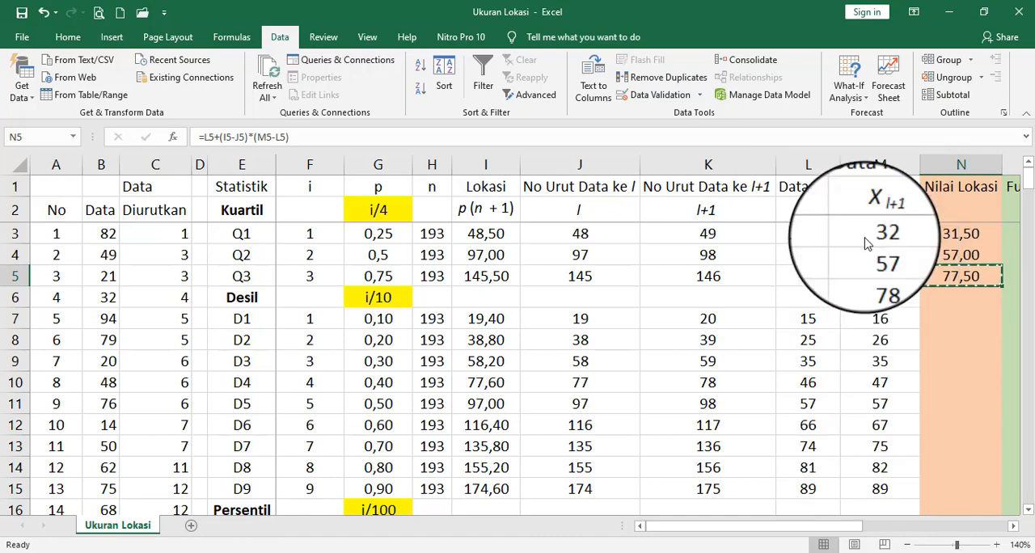
right_click(949, 313)
left_click(827, 276)
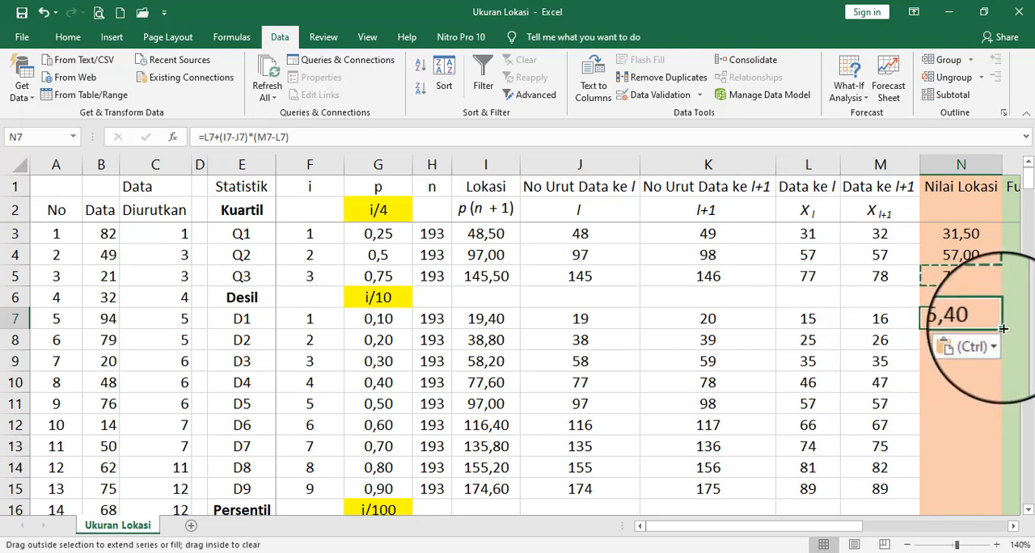
left_click_drag(1003, 328, 1001, 496)
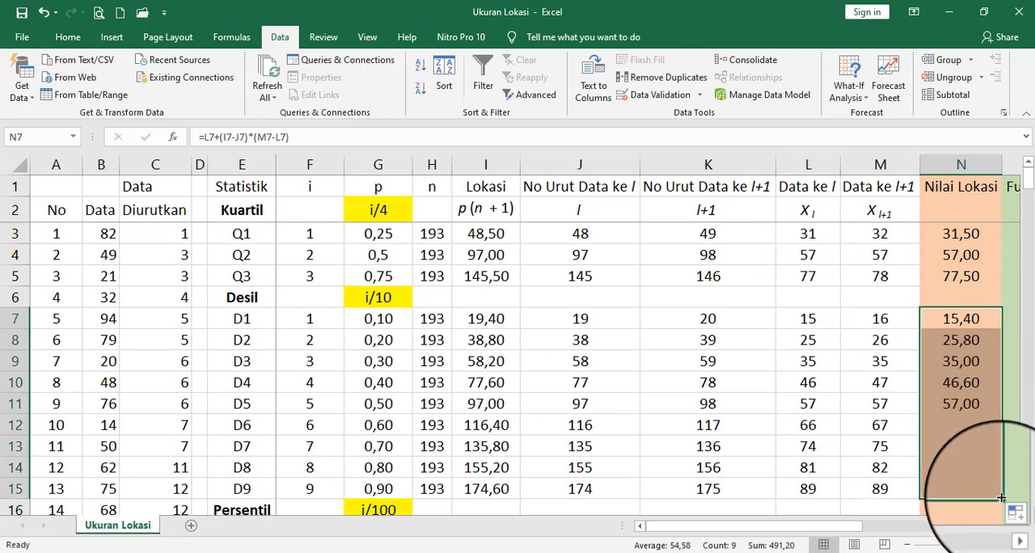
- Search the function library for "percent" and insert the PERCENTILE.EXC function in O7
left_click(973, 323)
key("Right")
key("Right")
key("Right")
key("Right")
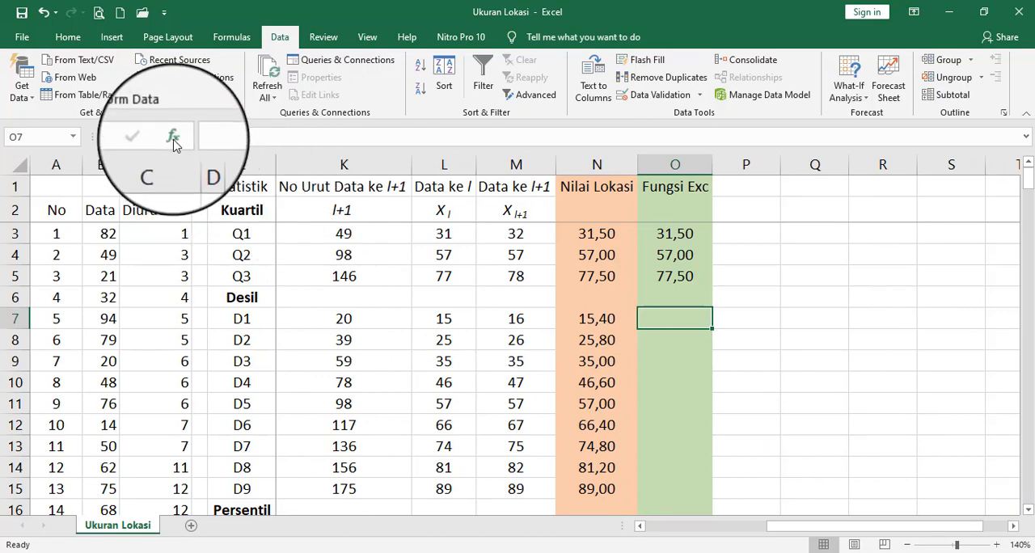
left_click(172, 137)
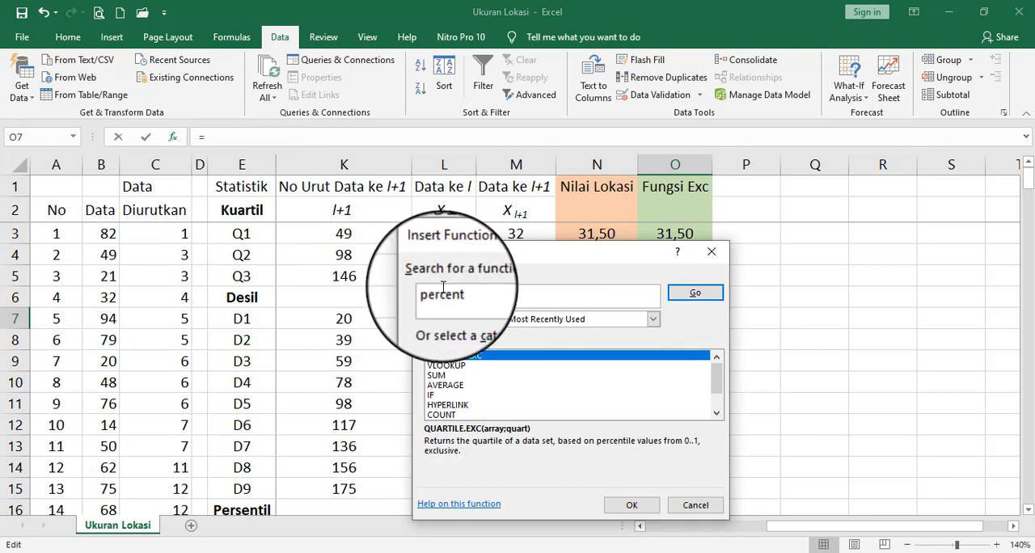
left_click(695, 293)
left_click(458, 365)
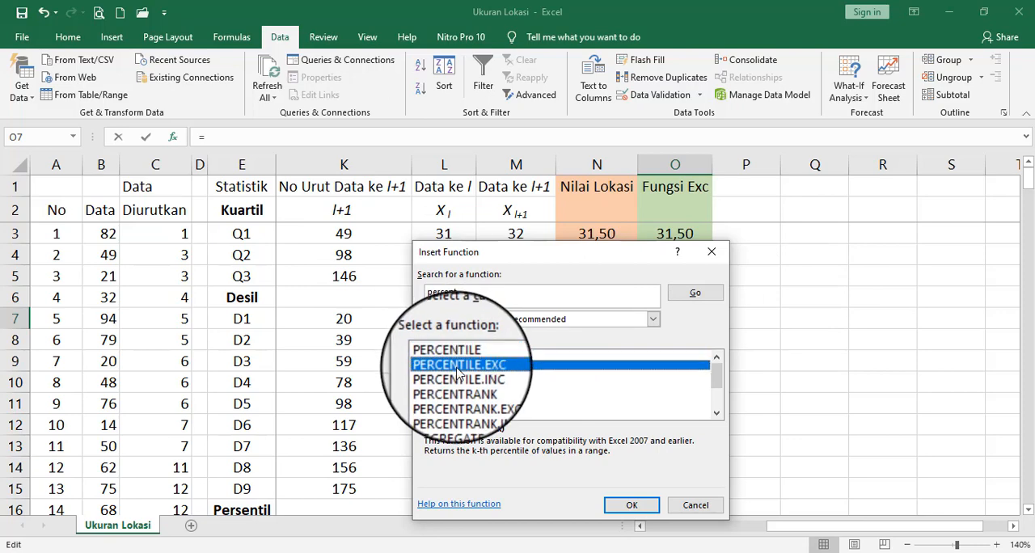
left_click(634, 508)
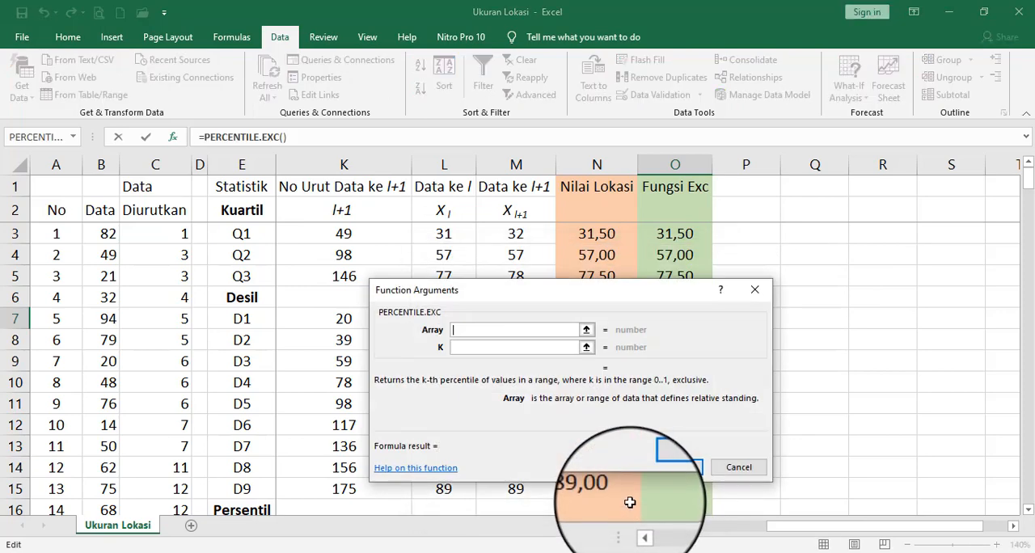
- Set the PERCENTILE.EXC array to $B$3:B195 and K to G7, and enter the formula in O7
left_click(584, 332)
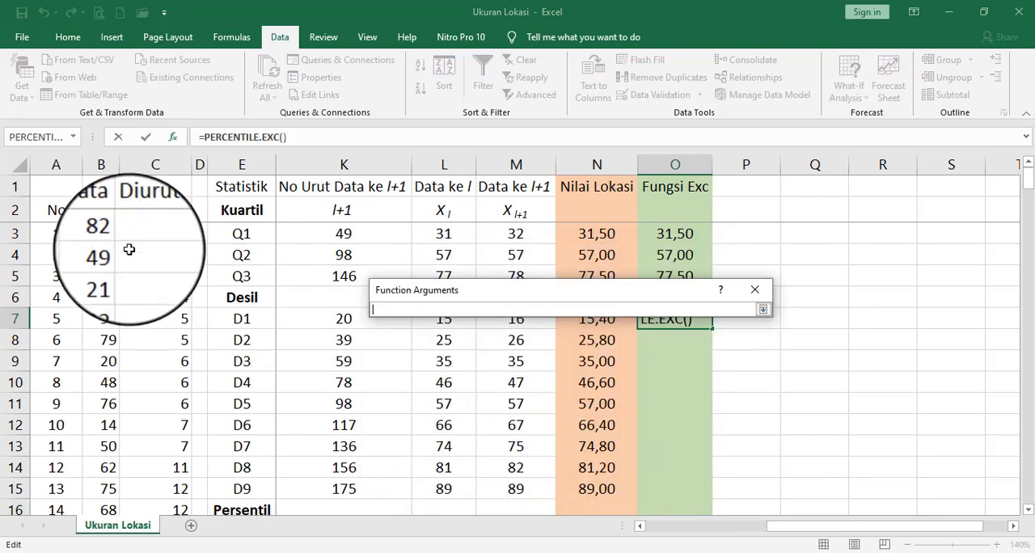
left_click_drag(101, 234, 105, 467)
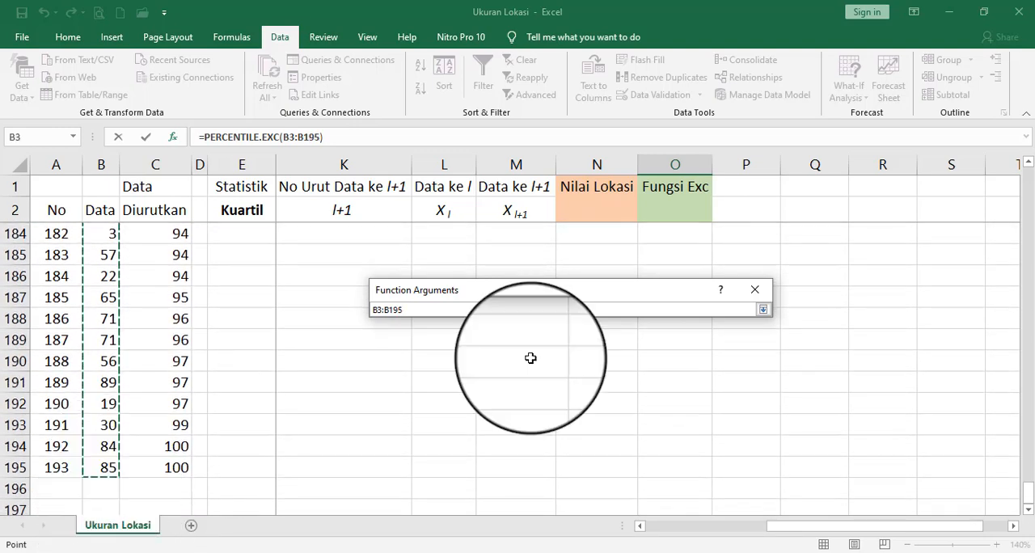
left_click(763, 308)
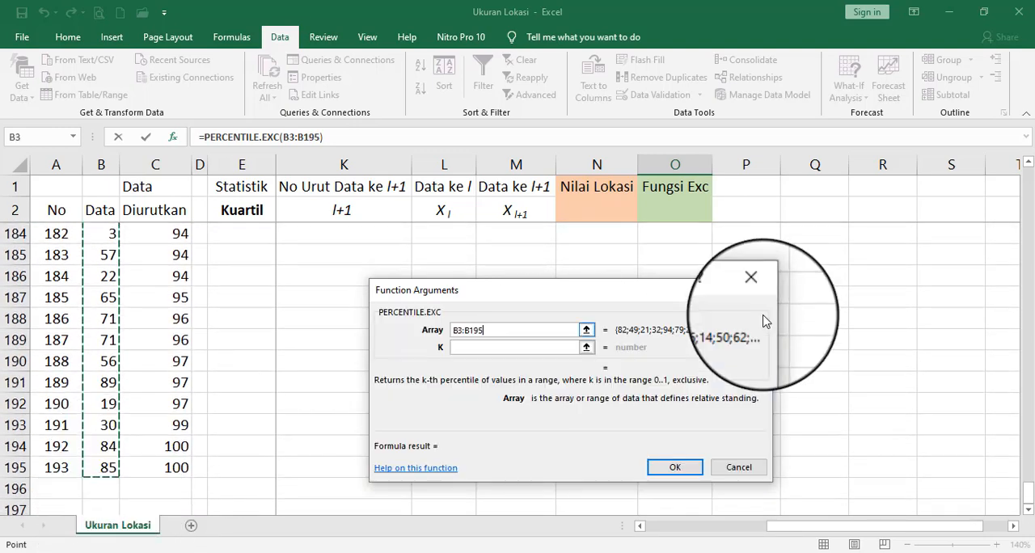
left_click(586, 347)
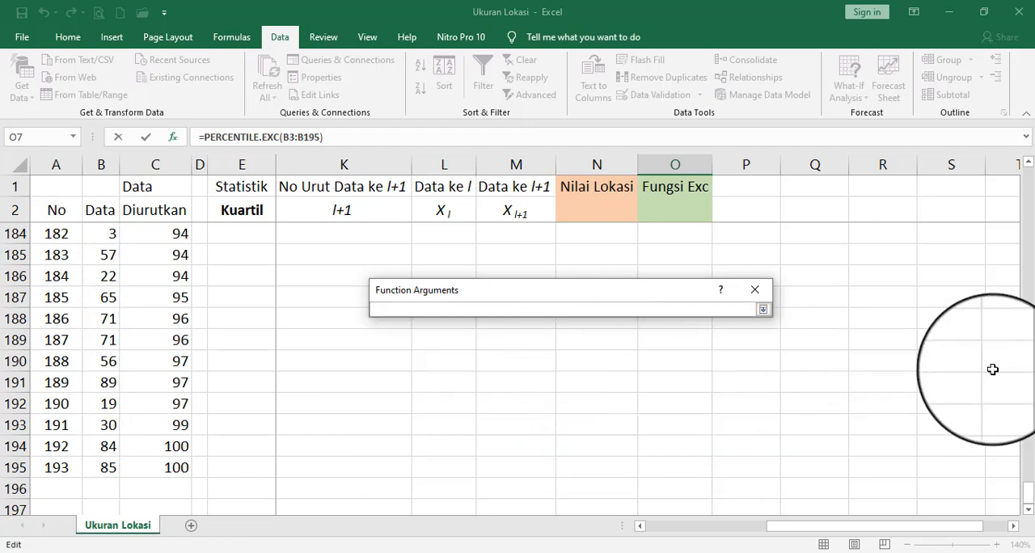
left_click_drag(1029, 502, 1024, 166)
left_click_drag(925, 526, 789, 526)
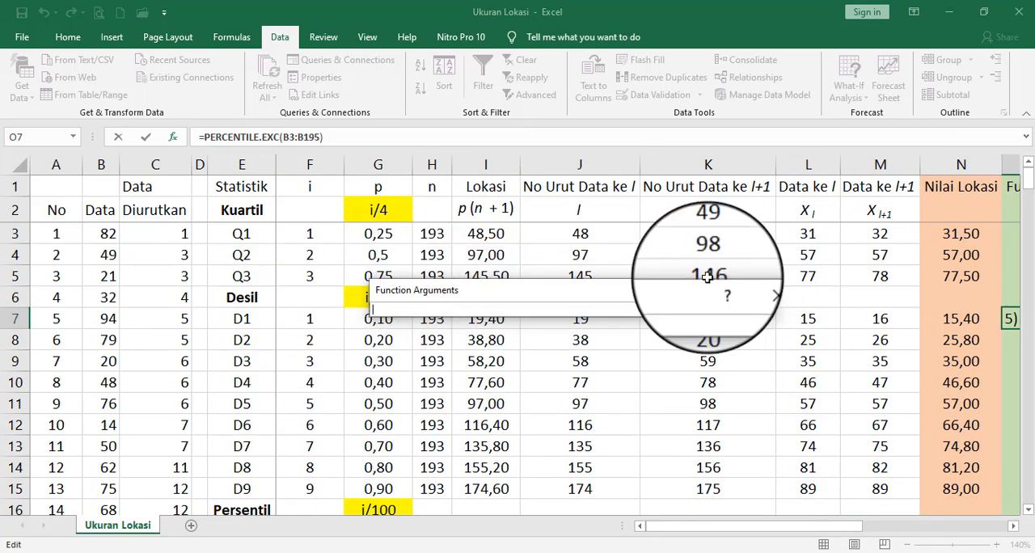
left_click_drag(649, 285, 653, 239)
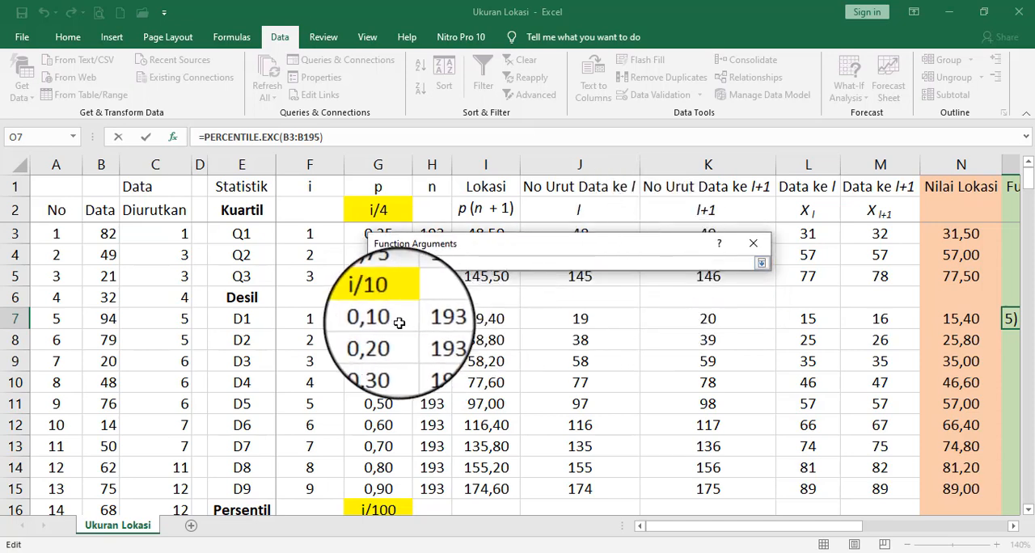
left_click(762, 265)
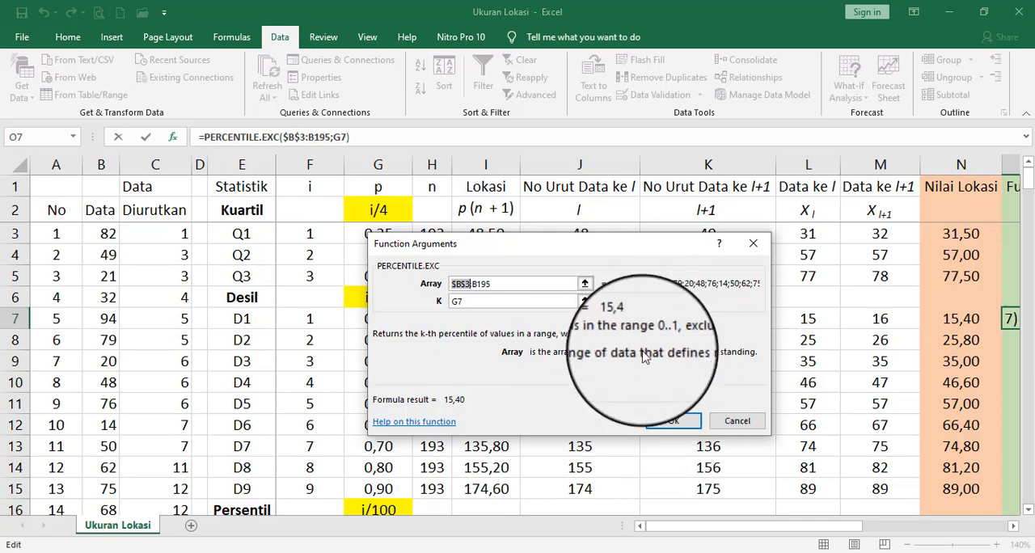
left_click(673, 420)
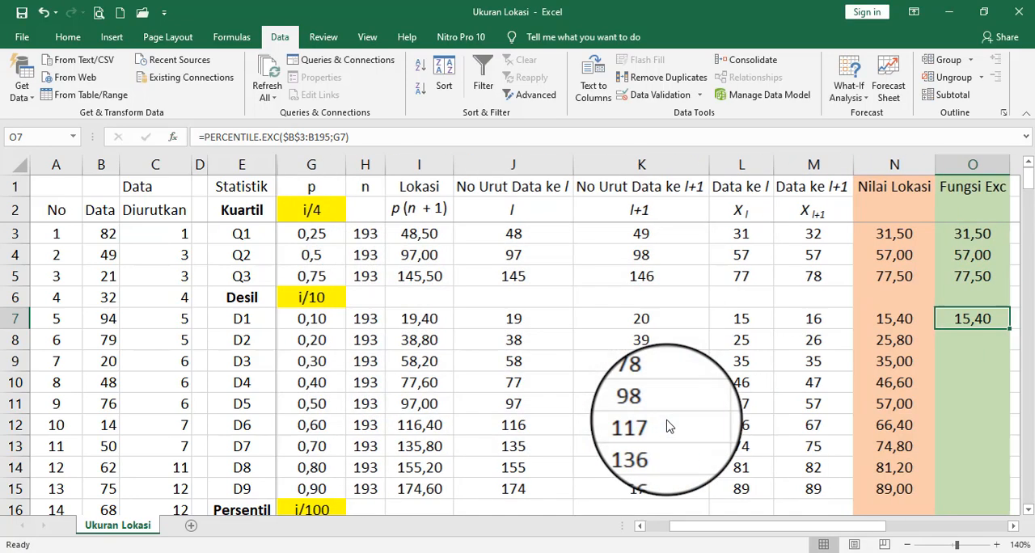
- Check the PERCENTILE.EXC formula in O7 and fill it down to O15 for the remaining deciles
left_click_drag(716, 527, 813, 527)
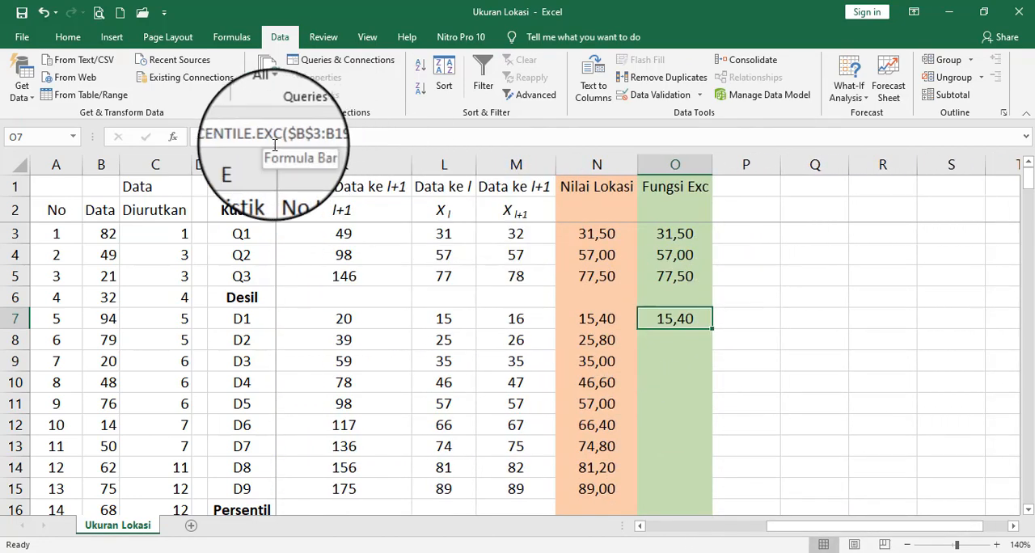
left_click(370, 136)
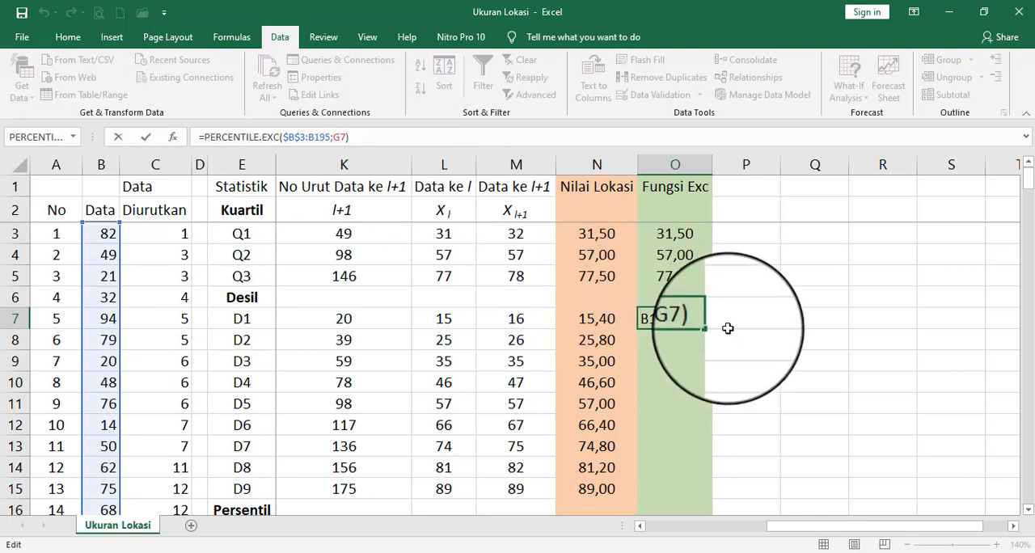
key("Return")
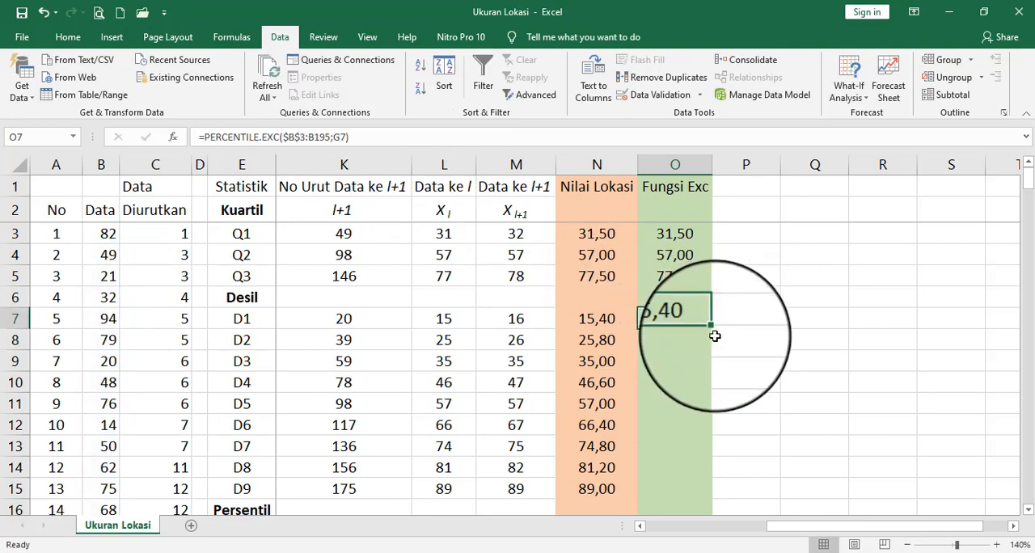
left_click_drag(714, 329, 702, 496)
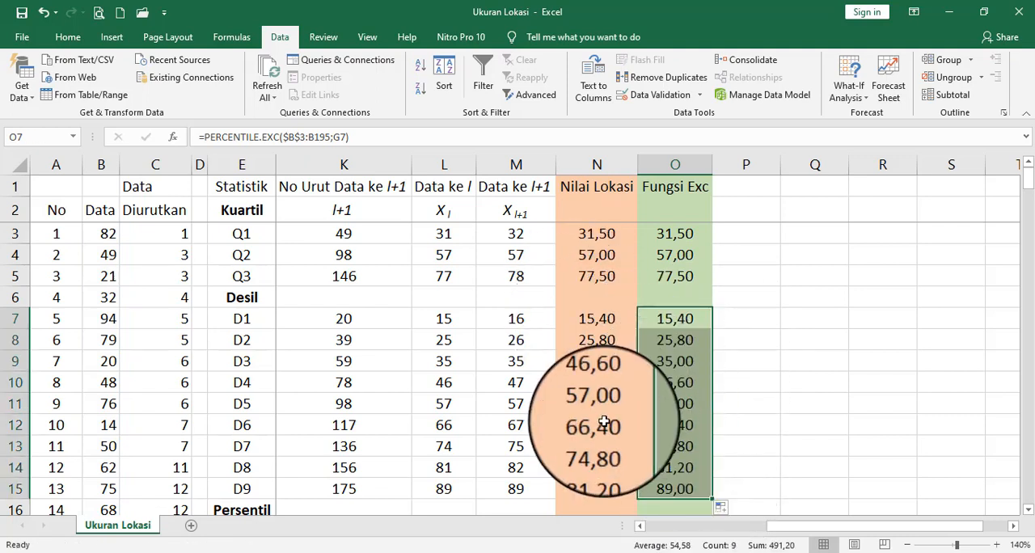
- Go to the p cell G17 for P9 in the Persentil section
left_click(1027, 511)
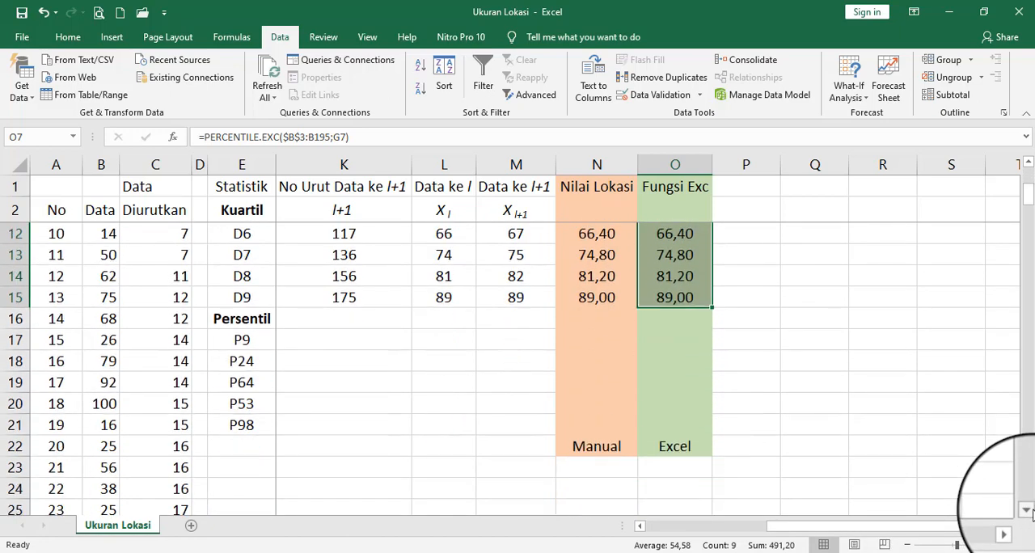
left_click(356, 337)
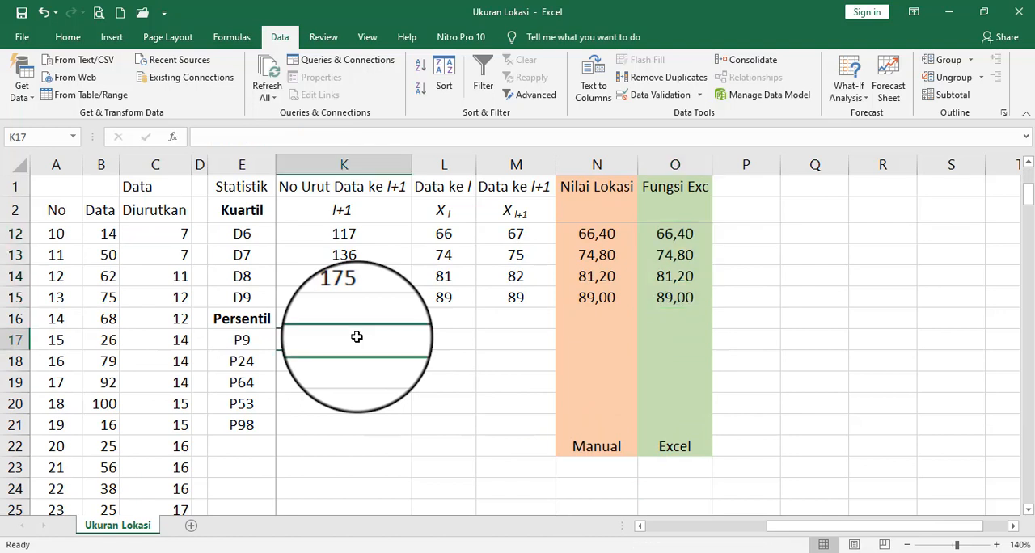
key("Left")
key("Left")
key("Left")
key("Left")
key("Left")
key("Left")
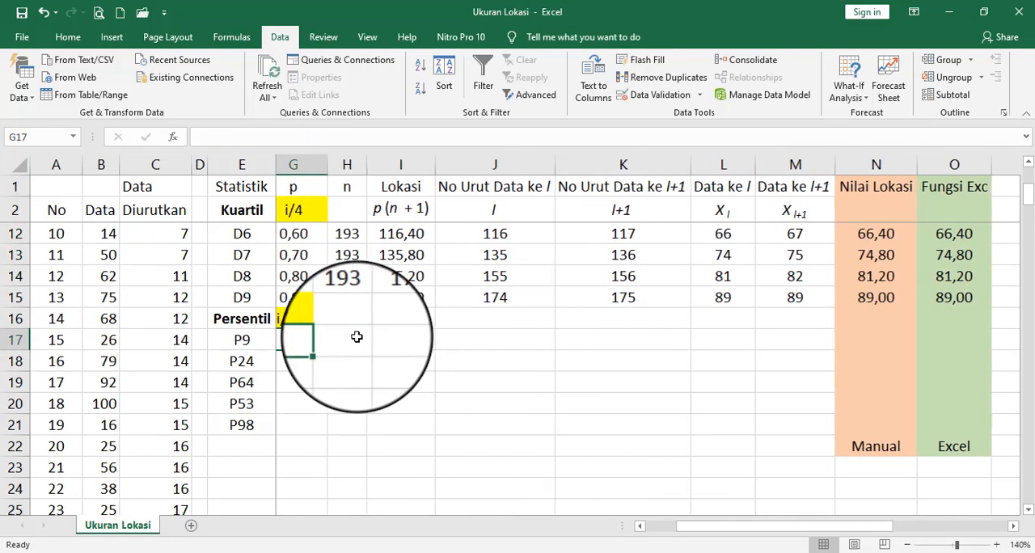
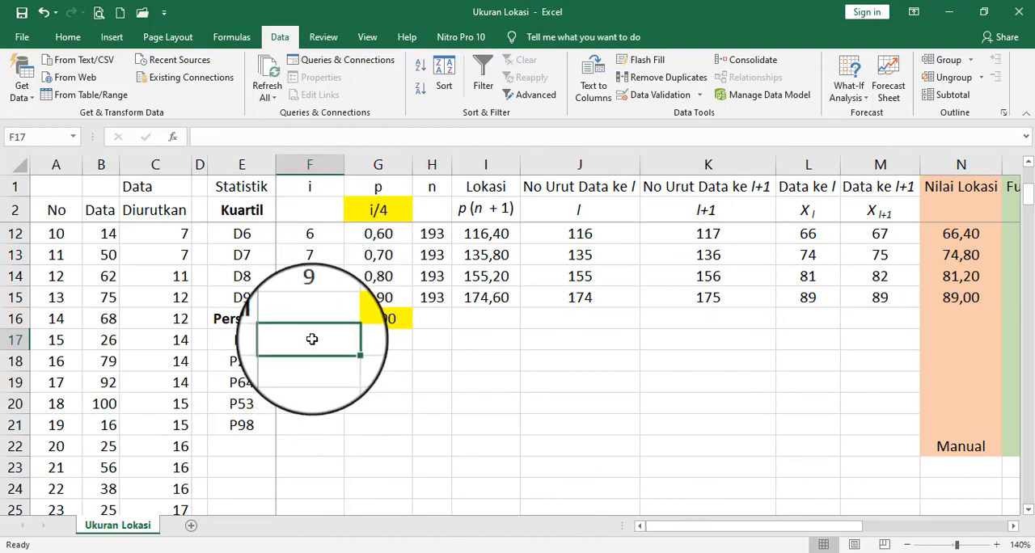
- Fill the i column for the Persentil rows F17 to F21 with 9, 24, 64, 53 and 98
type("9")
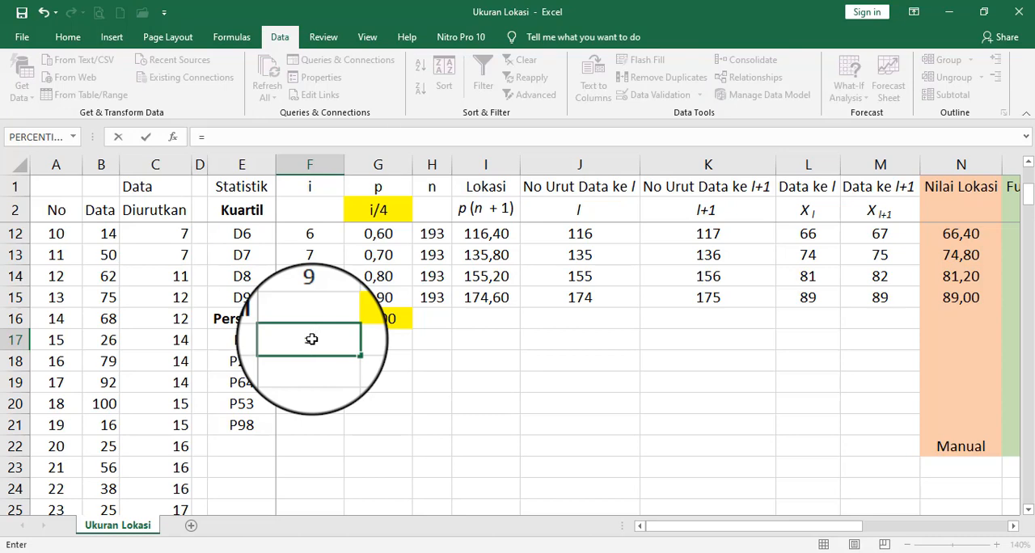
key("Return")
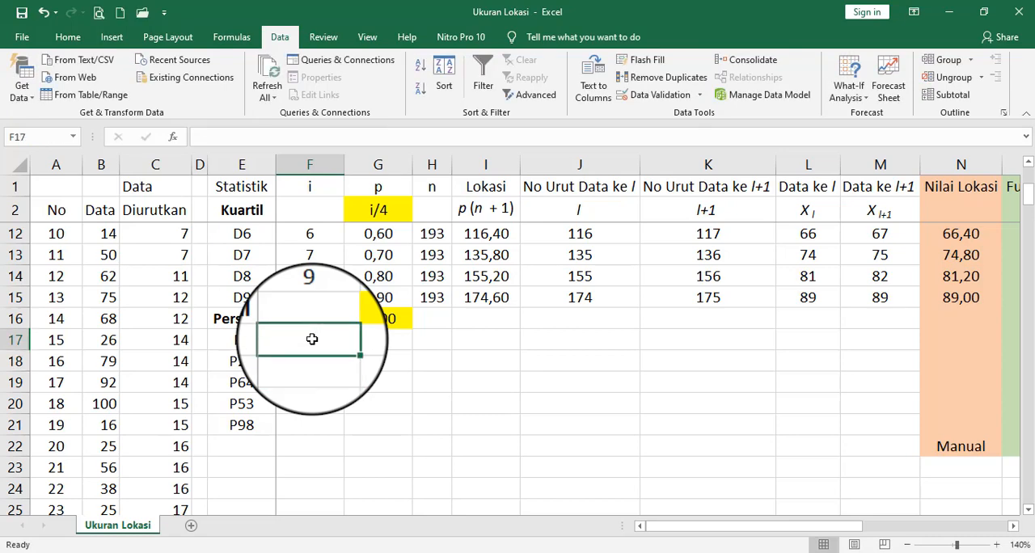
type("9")
key("Return")
type("24")
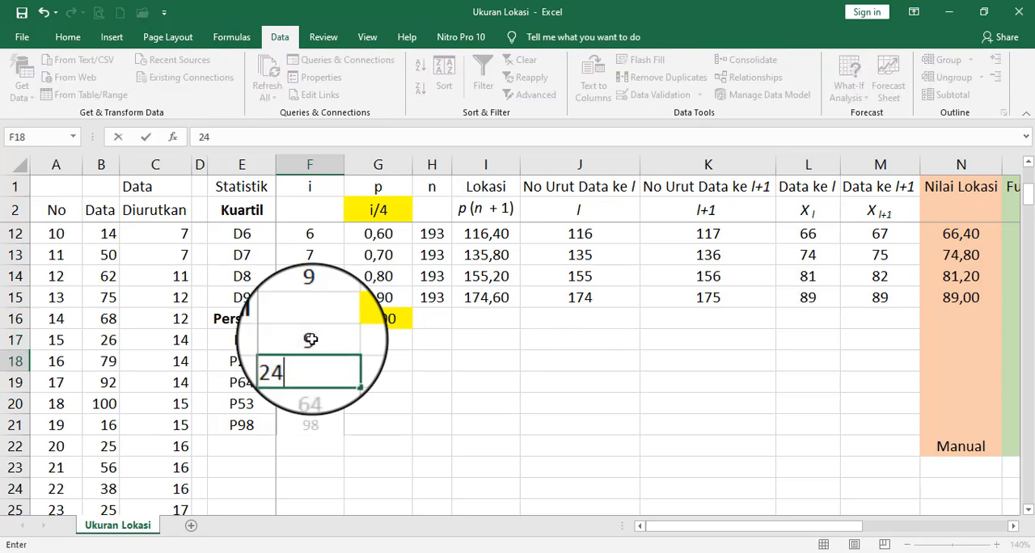
key("Return")
type("64")
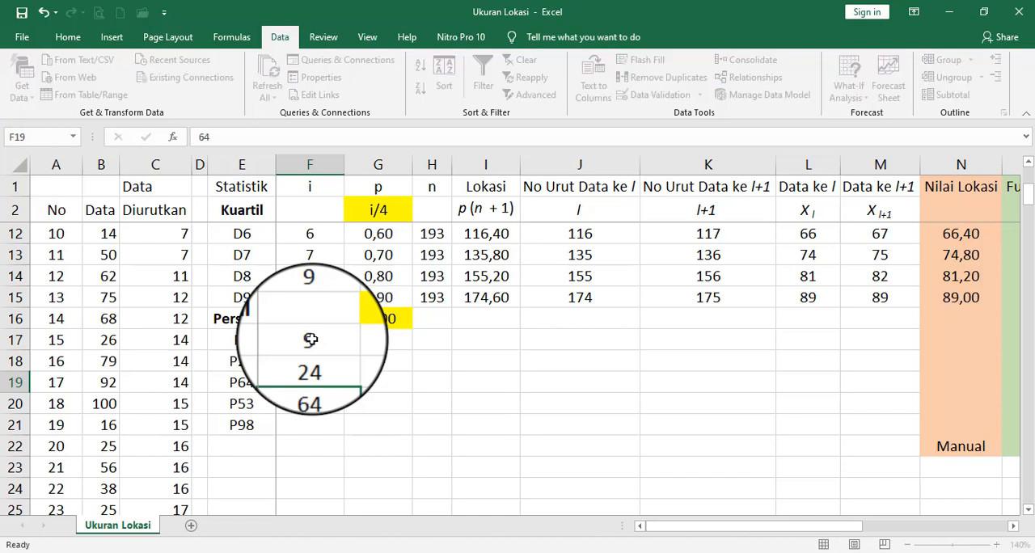
key("Return")
type("53")
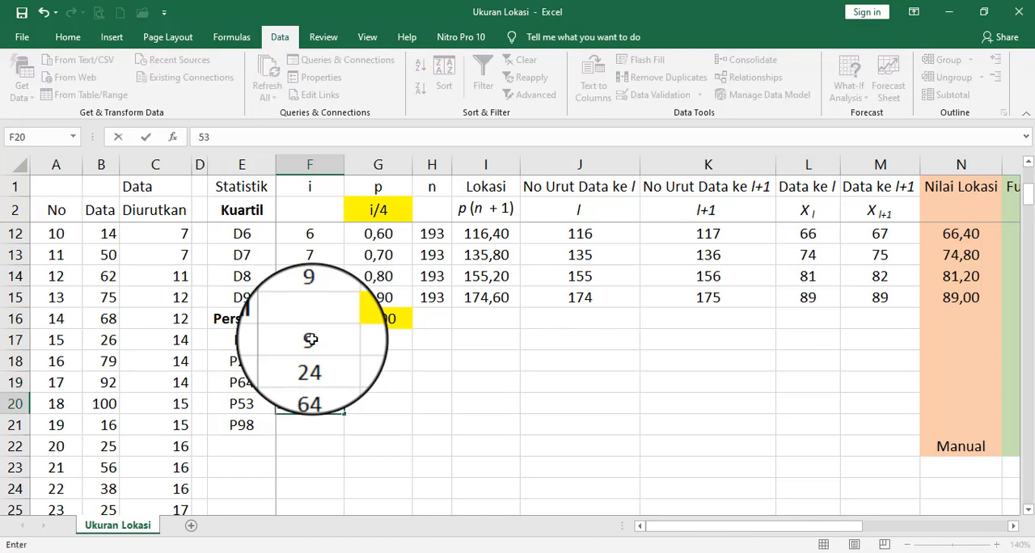
key("Return")
type("98")
key("Return")
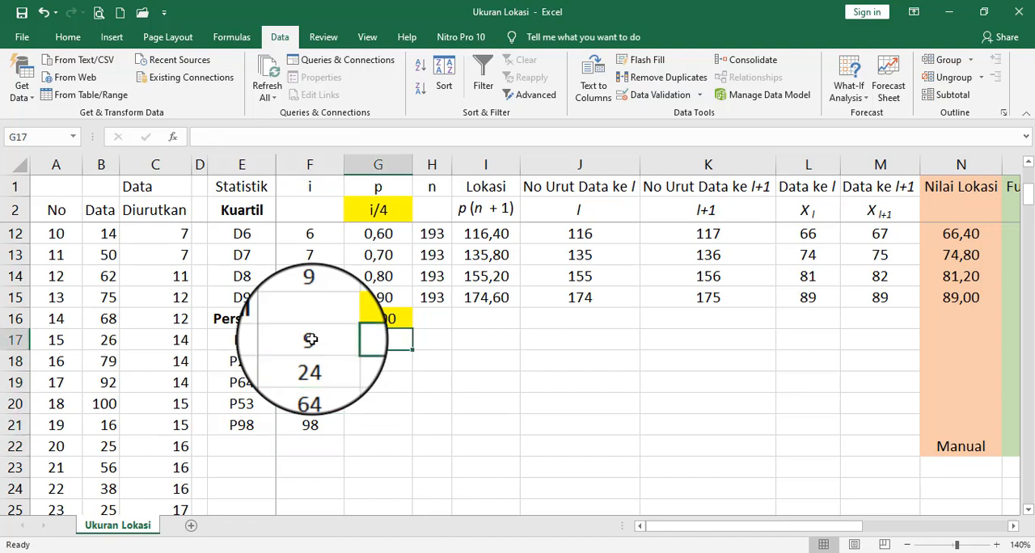
- Calculate p for P9 in G17 with the formula =F17/100
type("=")
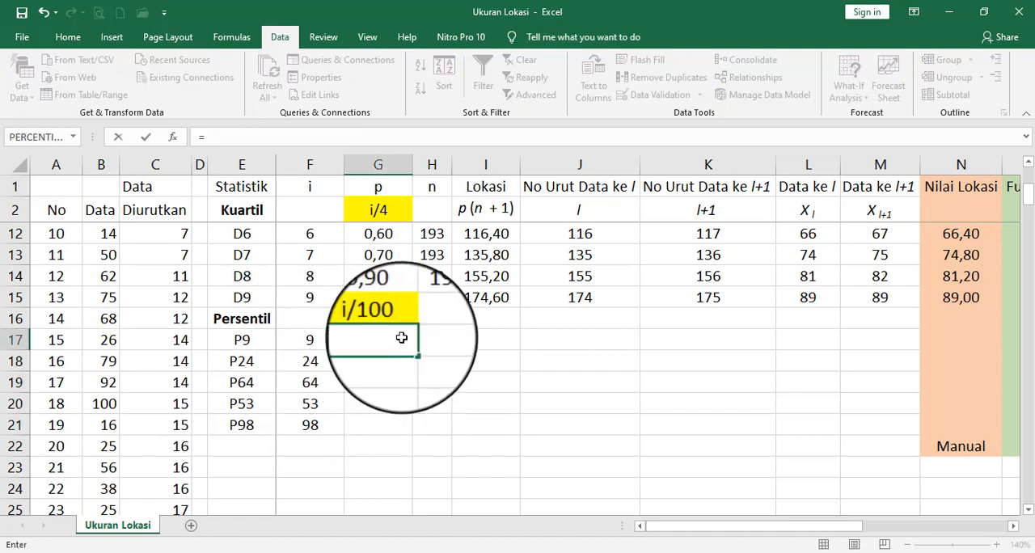
left_click(308, 338)
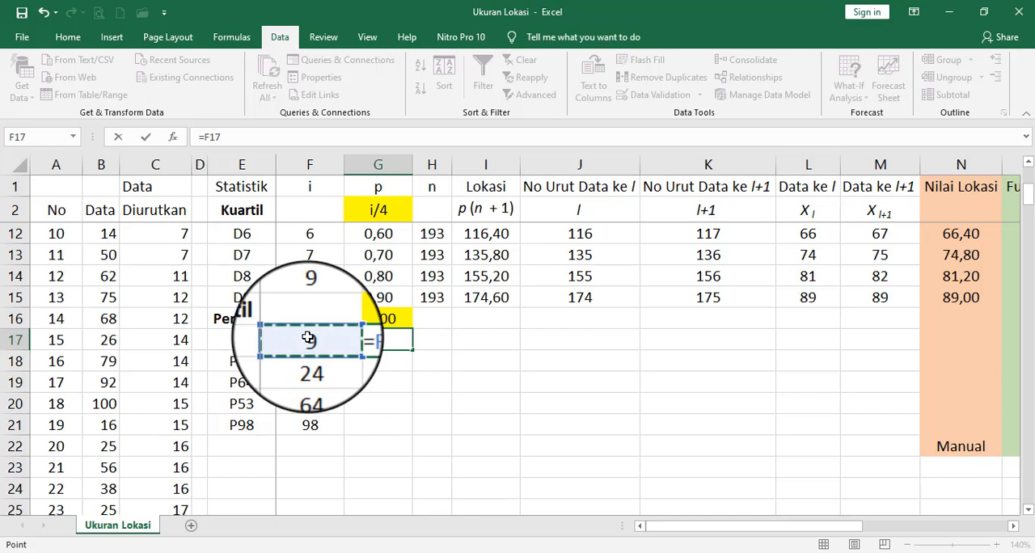
type("/100")
key("Return")
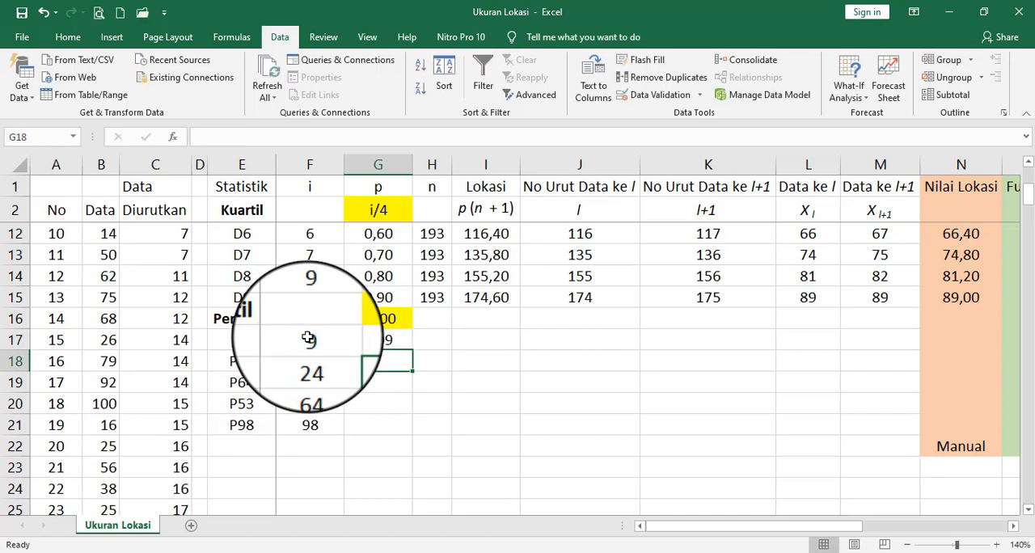
- Copy the p formula from G17 into G18:G21 for the remaining percentiles
key("Up")
right_click(395, 340)
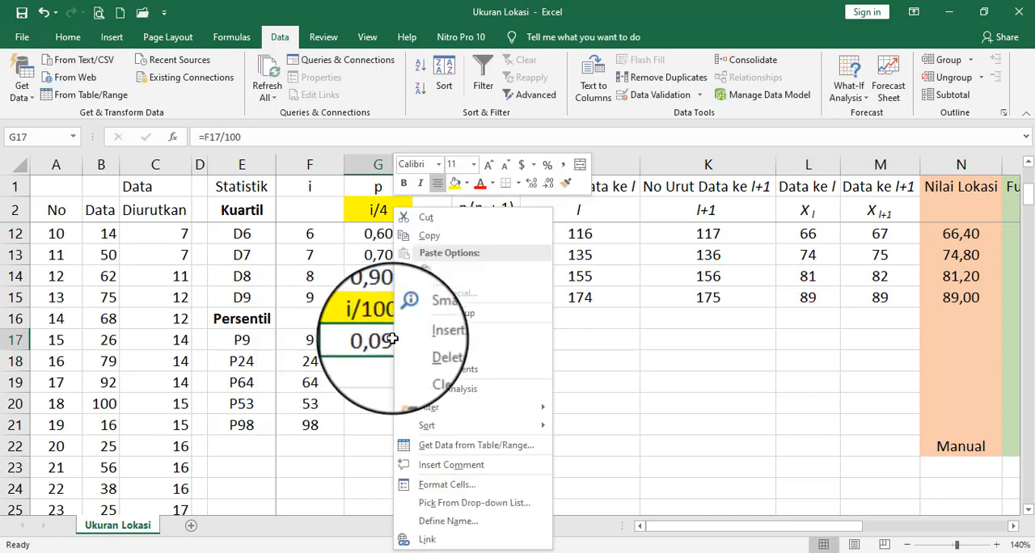
left_click(447, 241)
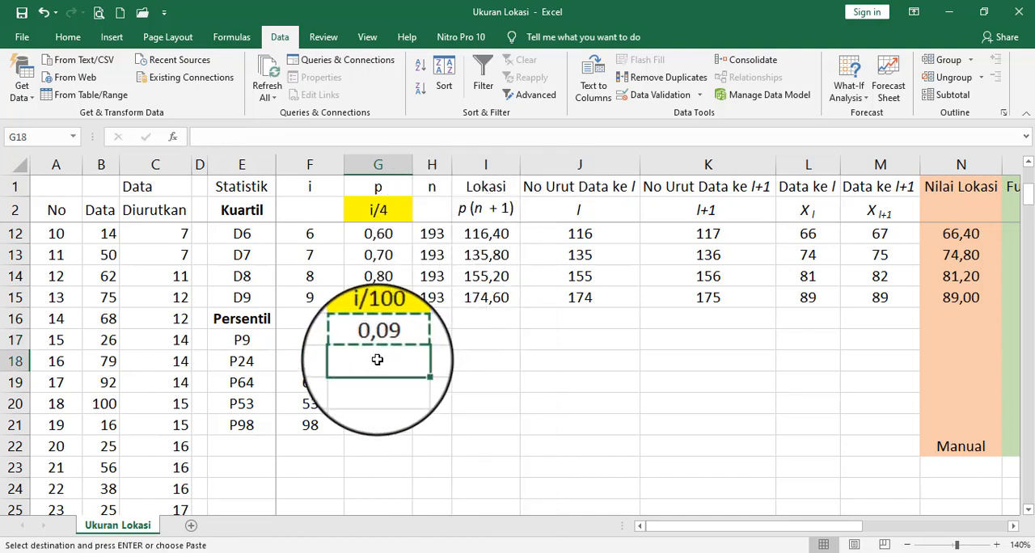
left_click_drag(378, 360, 382, 419)
right_click(382, 419)
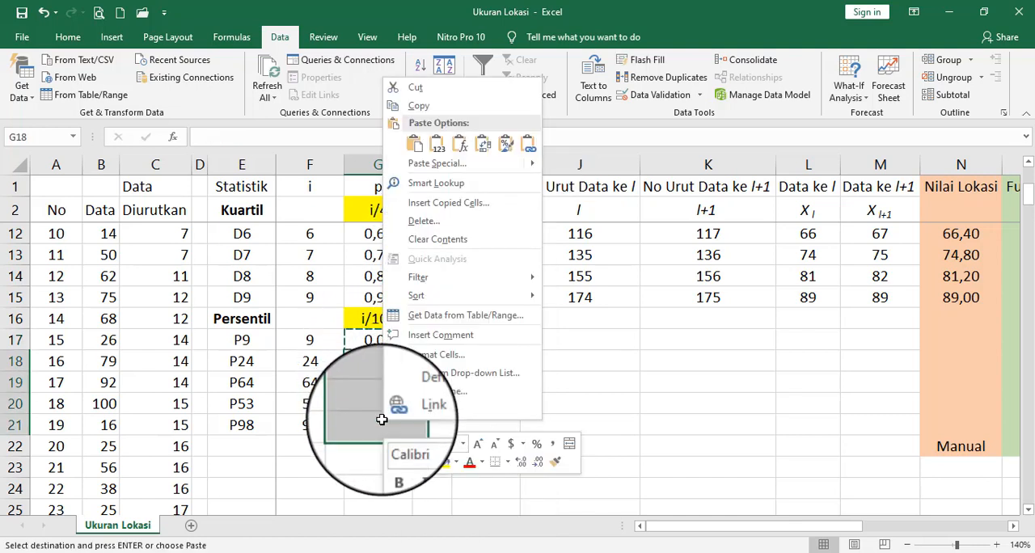
left_click(414, 144)
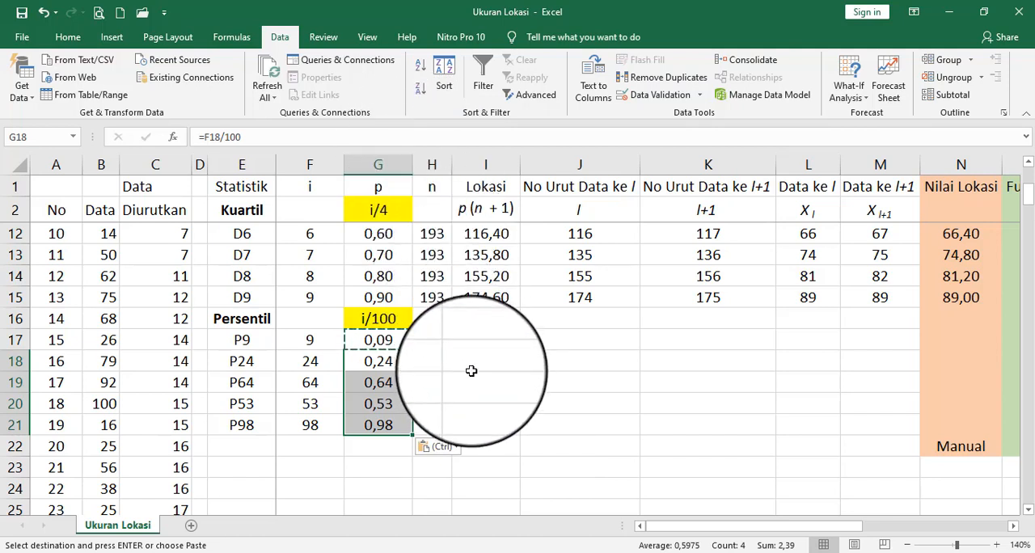
- Copy the D9 formulas in H15:O15 and paste them into H17:O21 for all the percentile rows
left_click(434, 343)
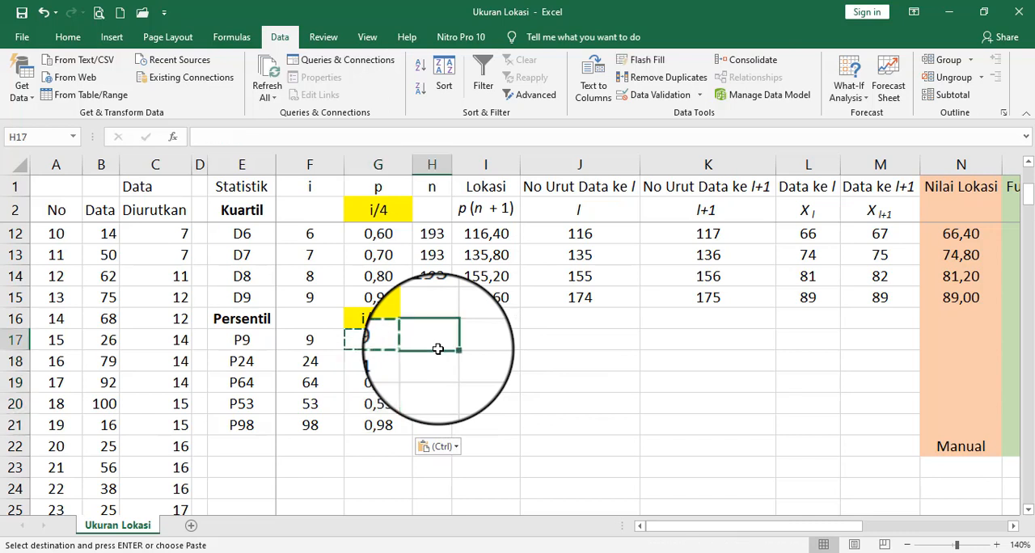
left_click(437, 297)
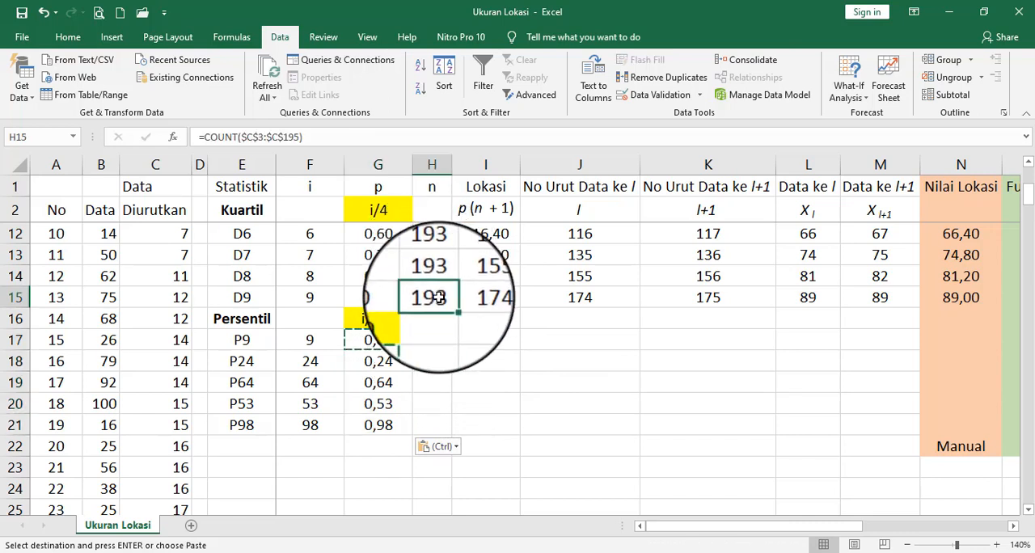
left_click_drag(437, 298, 918, 297)
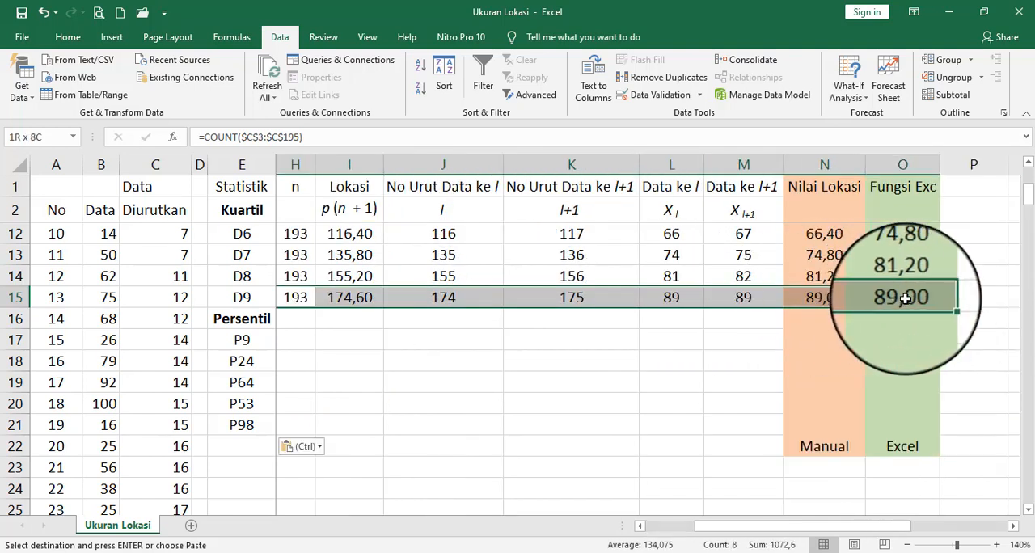
right_click(906, 303)
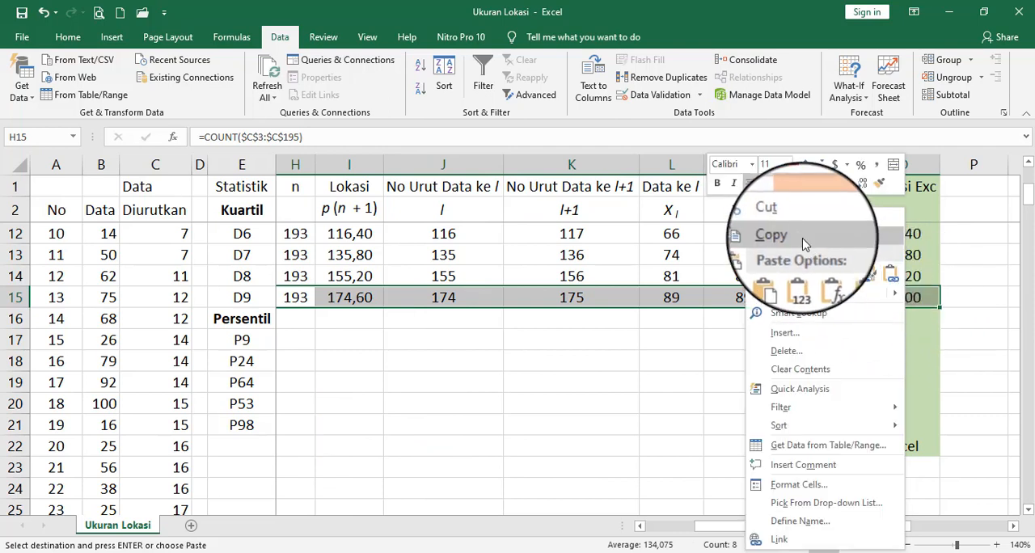
left_click(833, 236)
left_click_drag(778, 528, 714, 537)
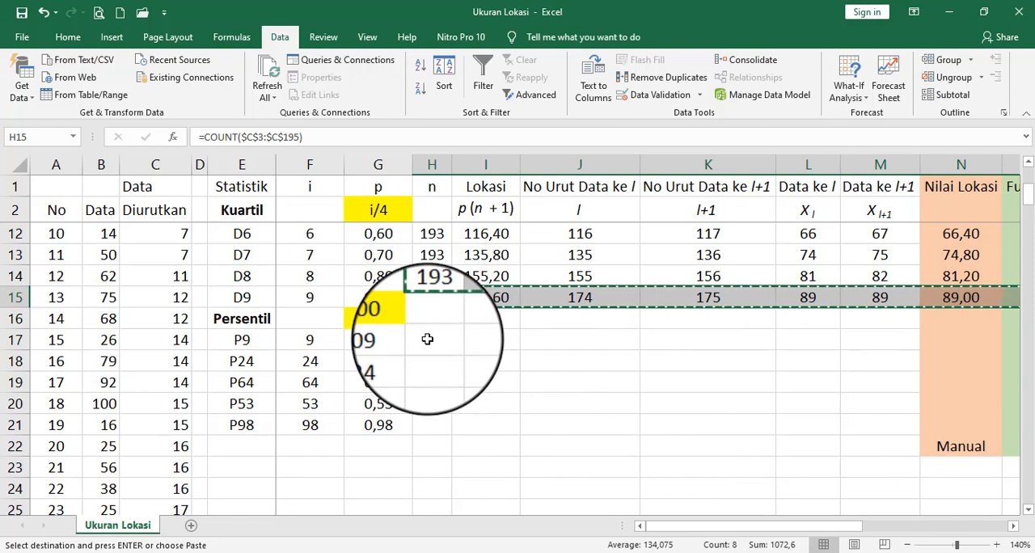
left_click_drag(427, 340, 907, 423)
right_click(906, 423)
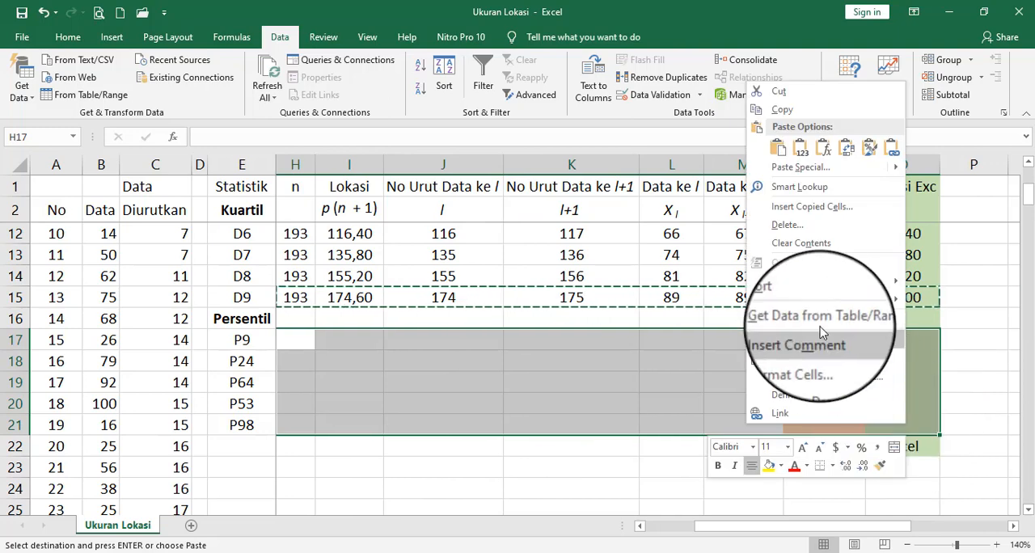
left_click(778, 147)
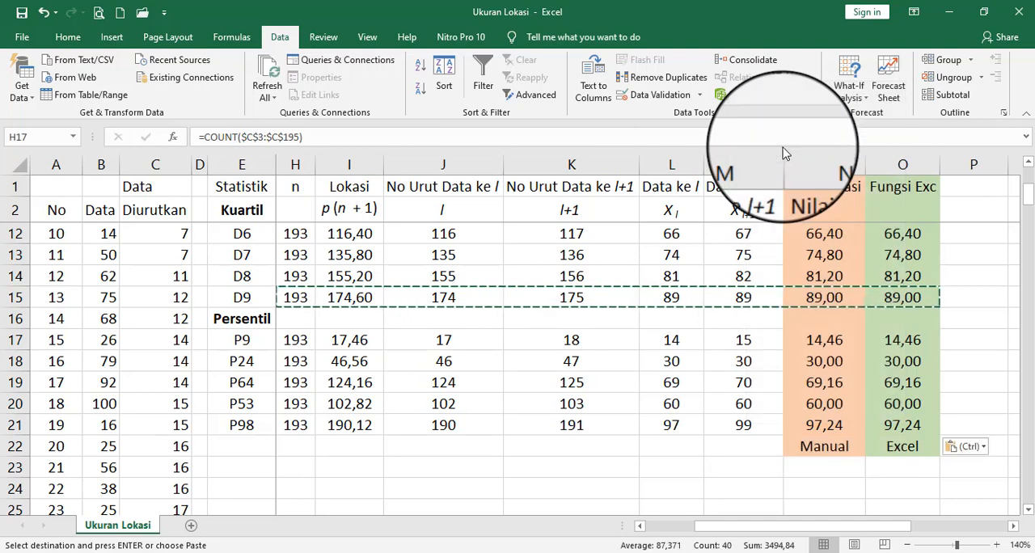
left_click(630, 470)
left_click_drag(725, 525, 804, 522)
left_click(751, 466)
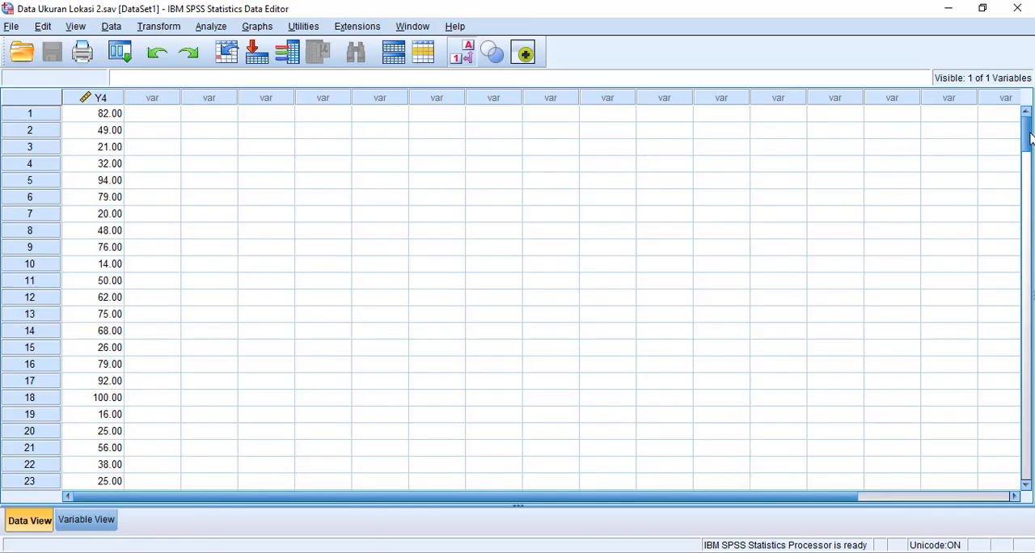
- Open the Frequencies analysis, reset its settings and add Y4 as the variable to analyze
mouse_move(1031, 138)
left_mouse_down()
mouse_move(1030, 416)
mouse_move(1030, 130)
left_mouse_up()
left_click(217, 31)
mouse_move(261, 69)
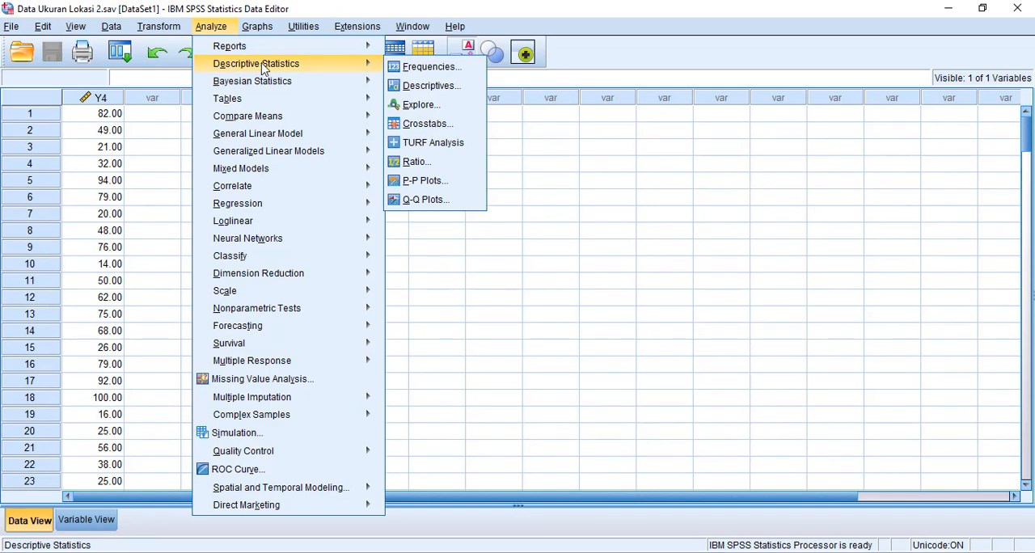
left_click(422, 68)
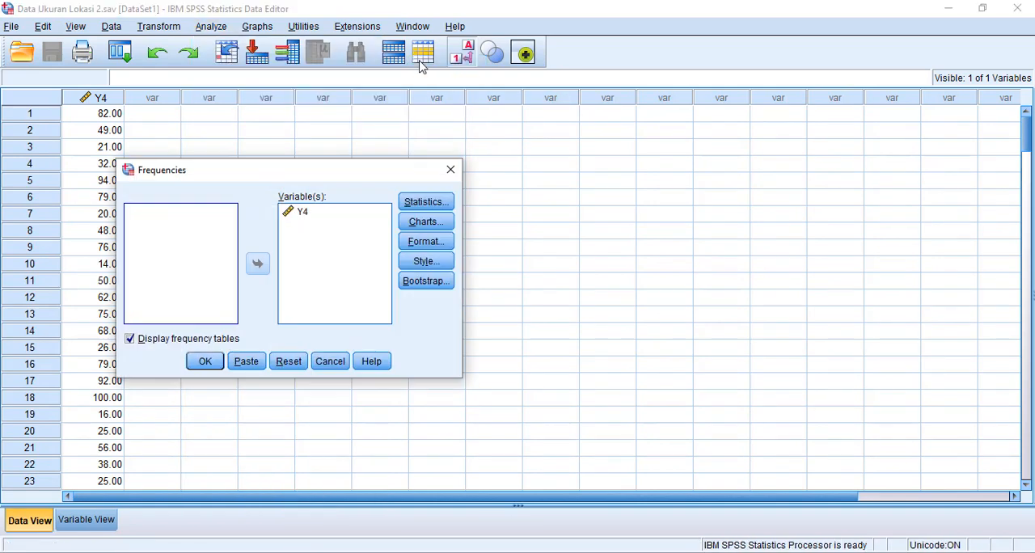
left_click(289, 363)
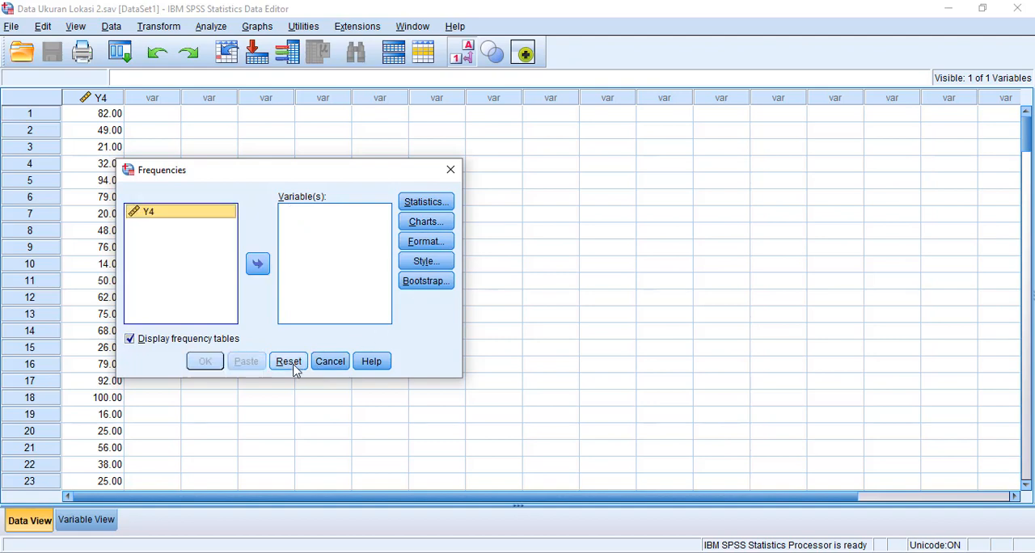
left_click(258, 267)
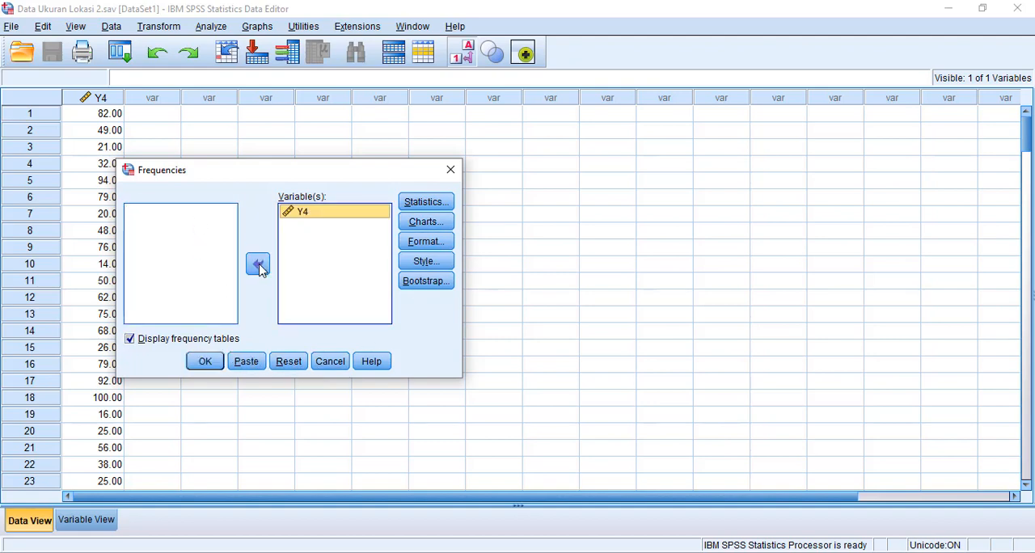
- Enable Quartiles and Percentile(s) in the Frequencies statistics options
left_click(436, 204)
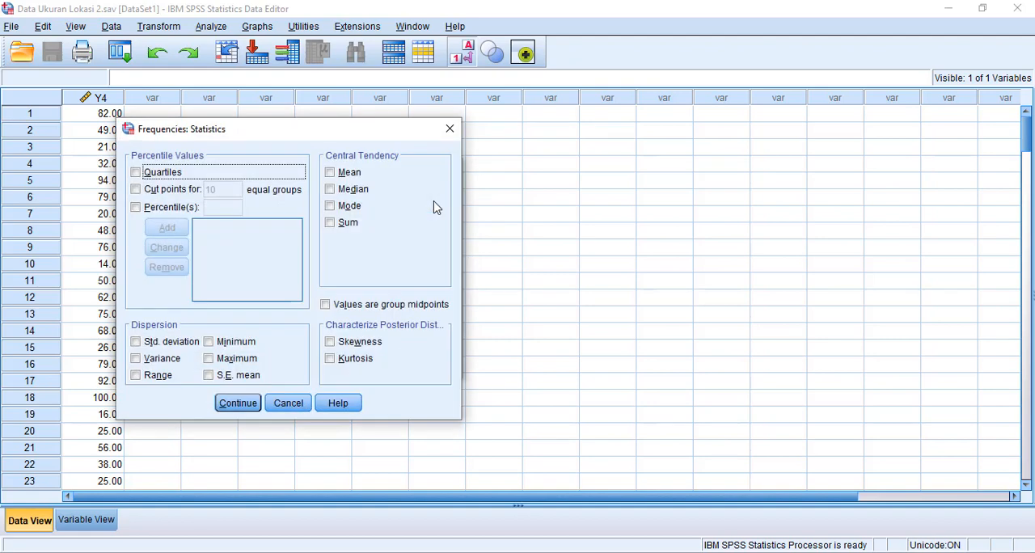
left_click(136, 173)
left_click(137, 209)
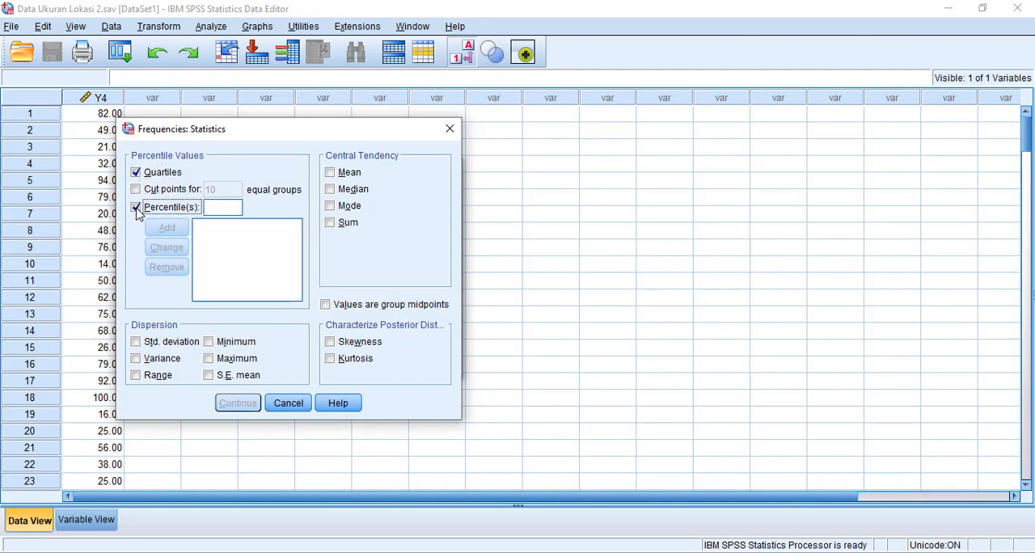
- Add the percentiles 10, 20, 30, 40 and 50 to the Frequencies percentile list
left_click(220, 207)
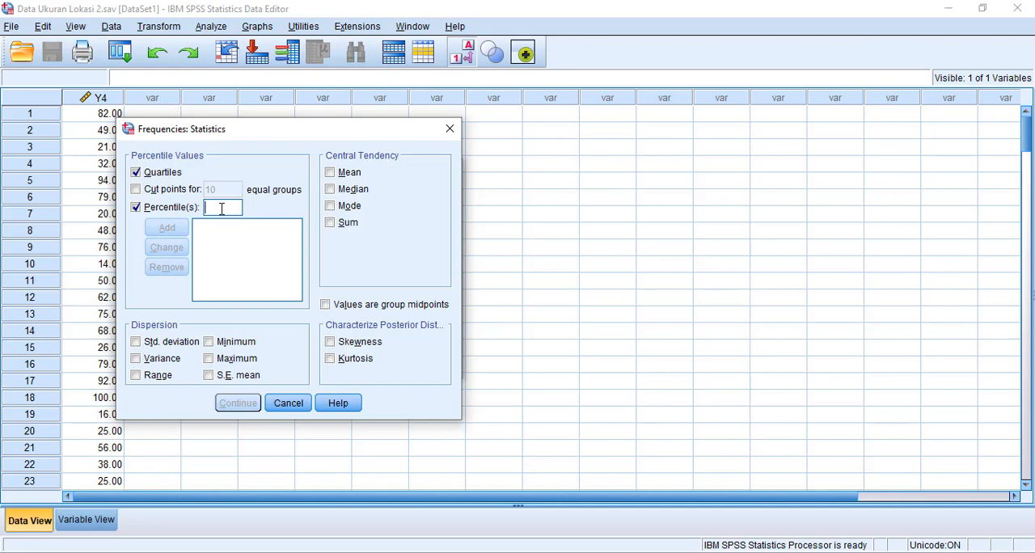
type("10")
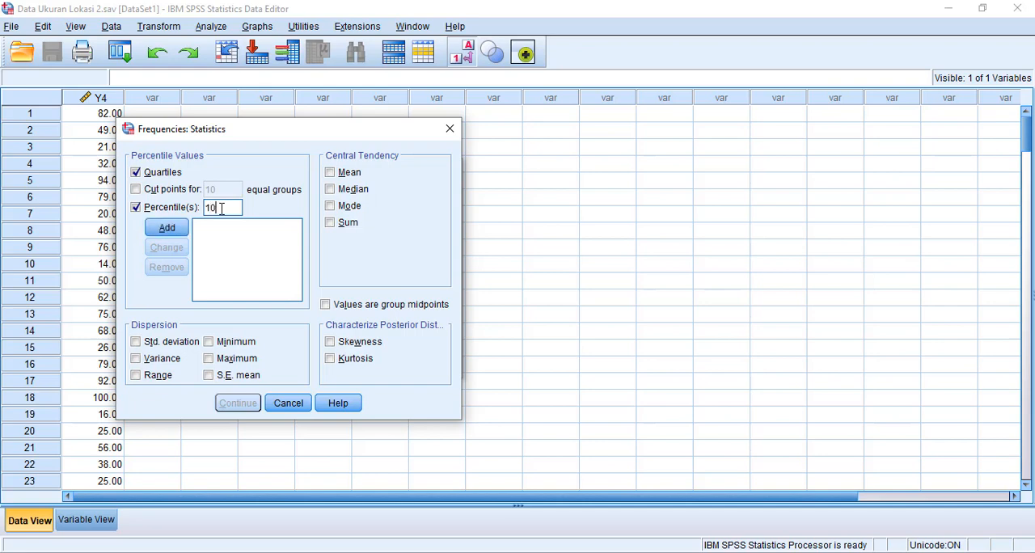
left_click(183, 227)
type("20")
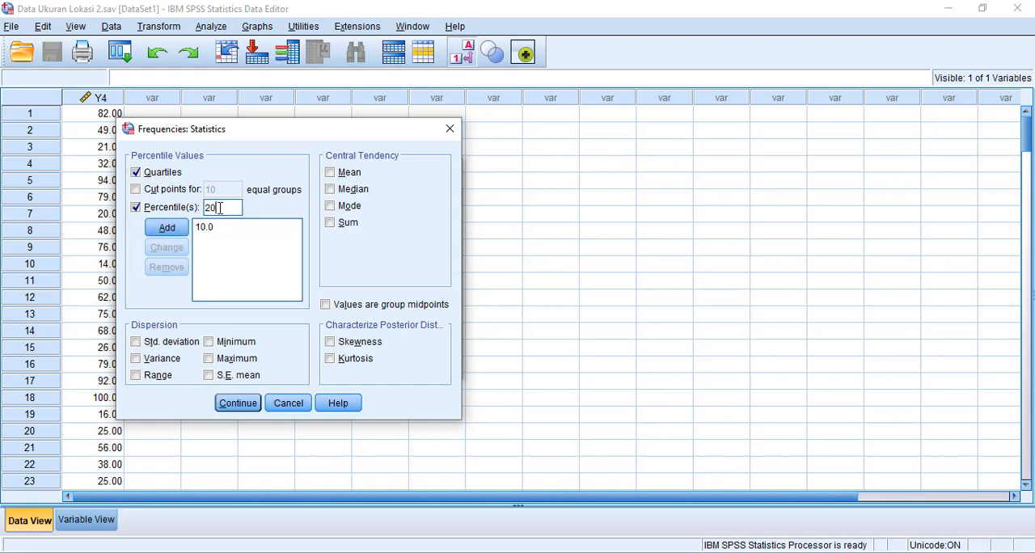
key("Return")
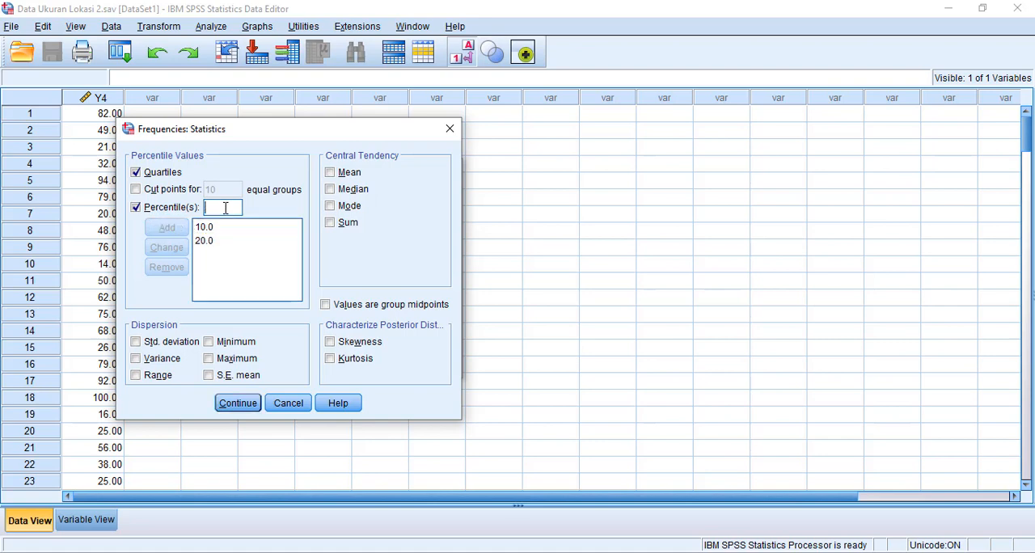
type("30")
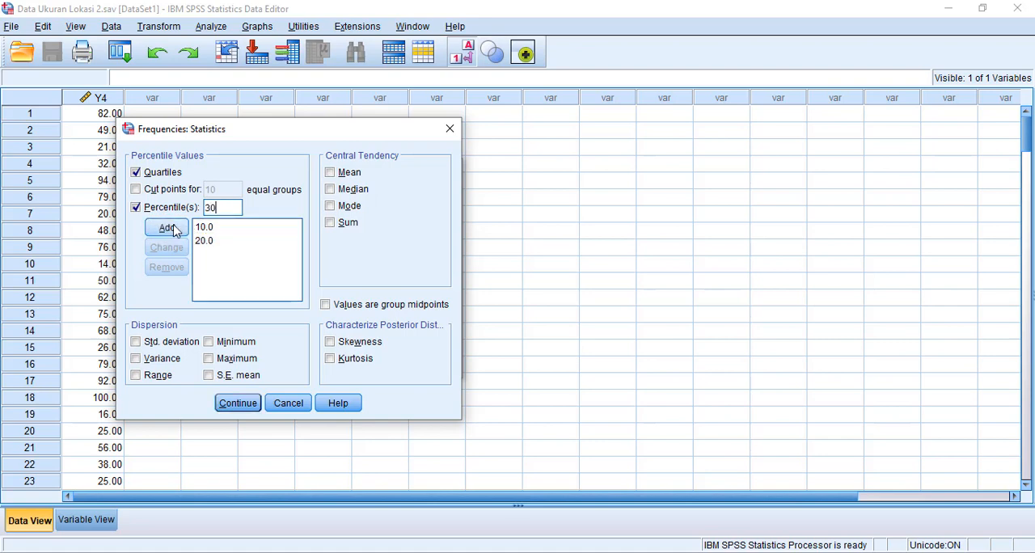
key("Return")
type("4")
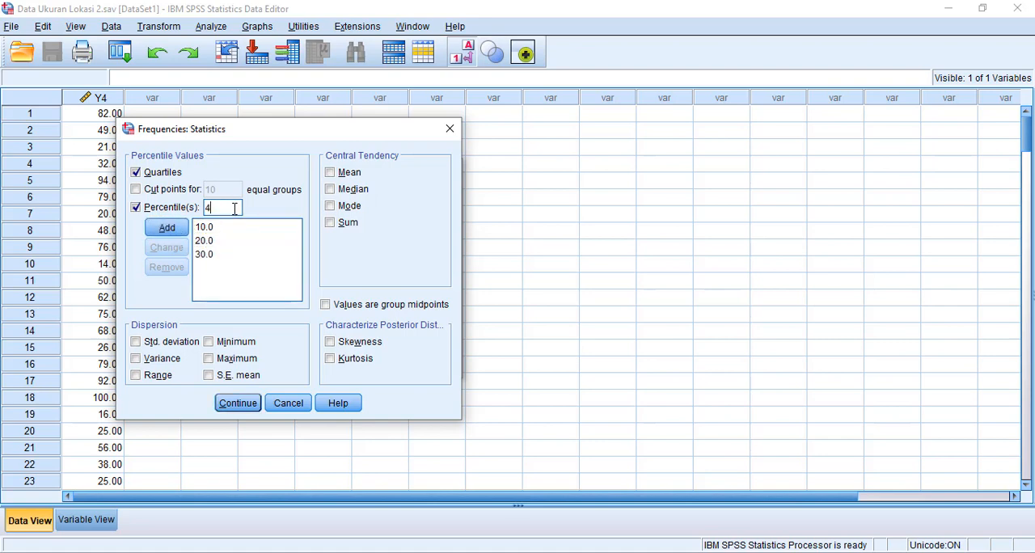
key("Return")
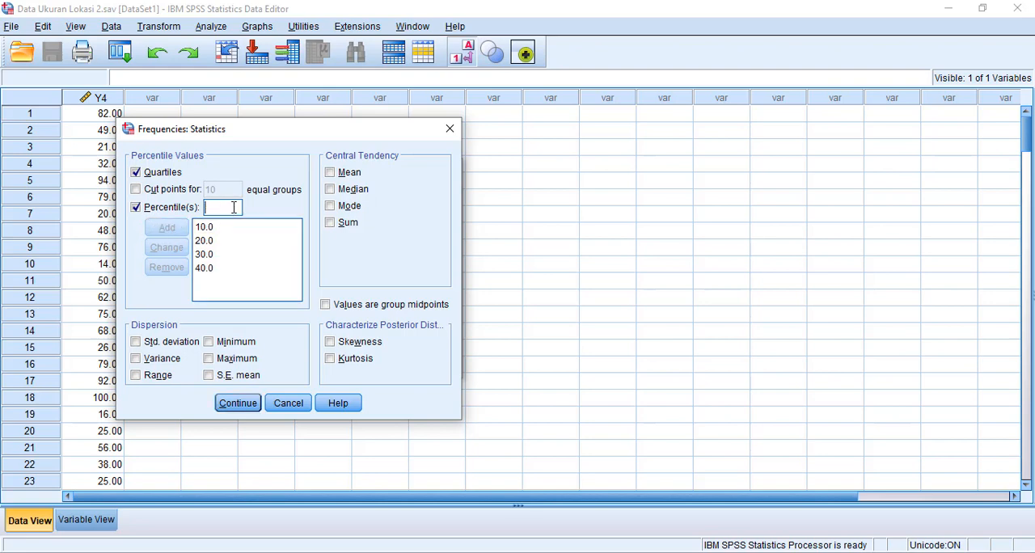
type("50")
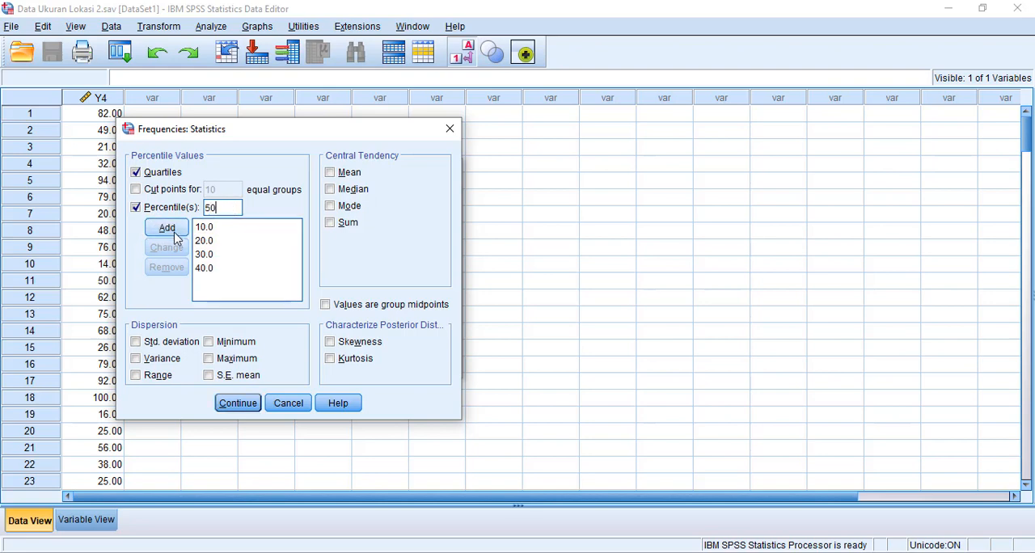
key("Return")
- Add the percentiles 60, 70, 80 and 90 to complete the deciles in the percentile list
type("6")
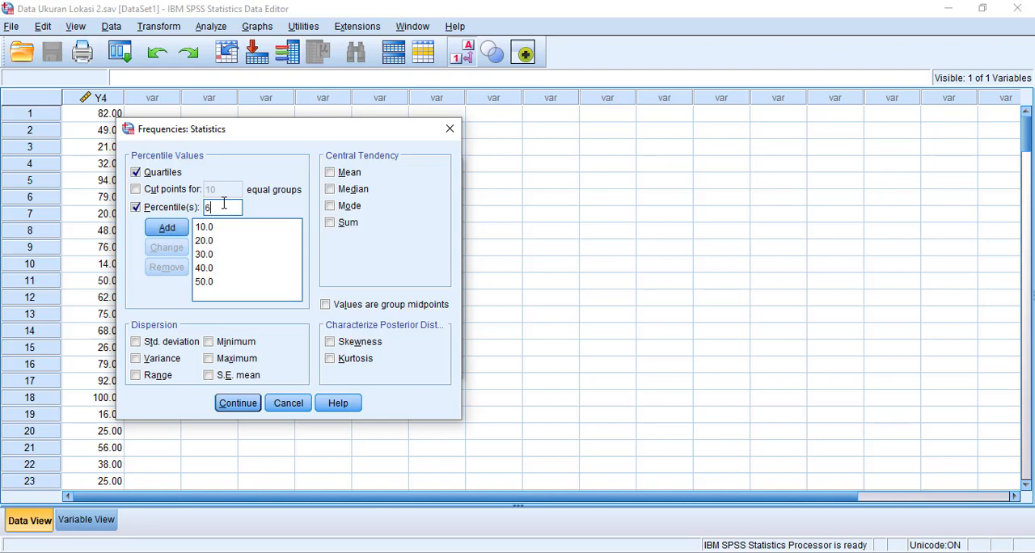
type("0")
left_click(179, 233)
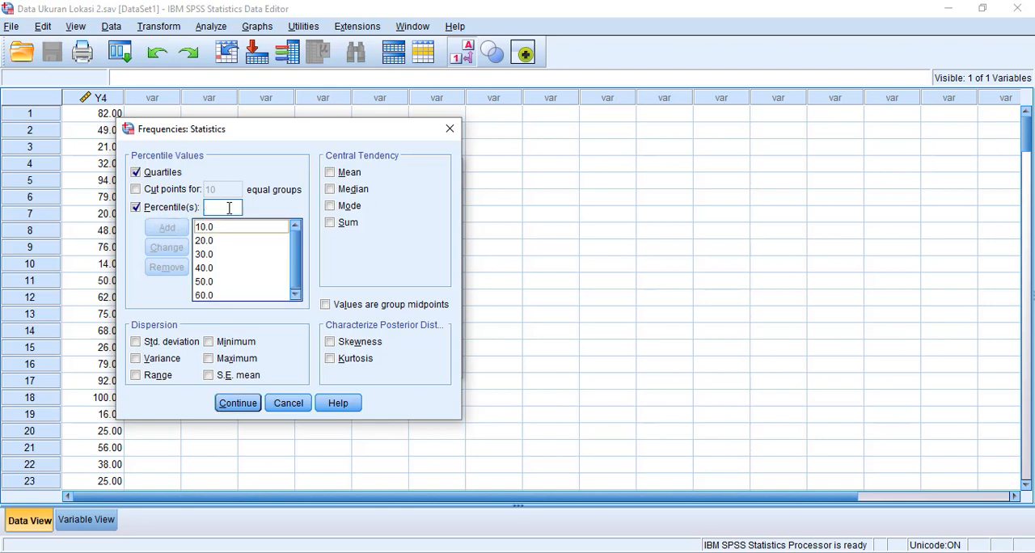
type("70")
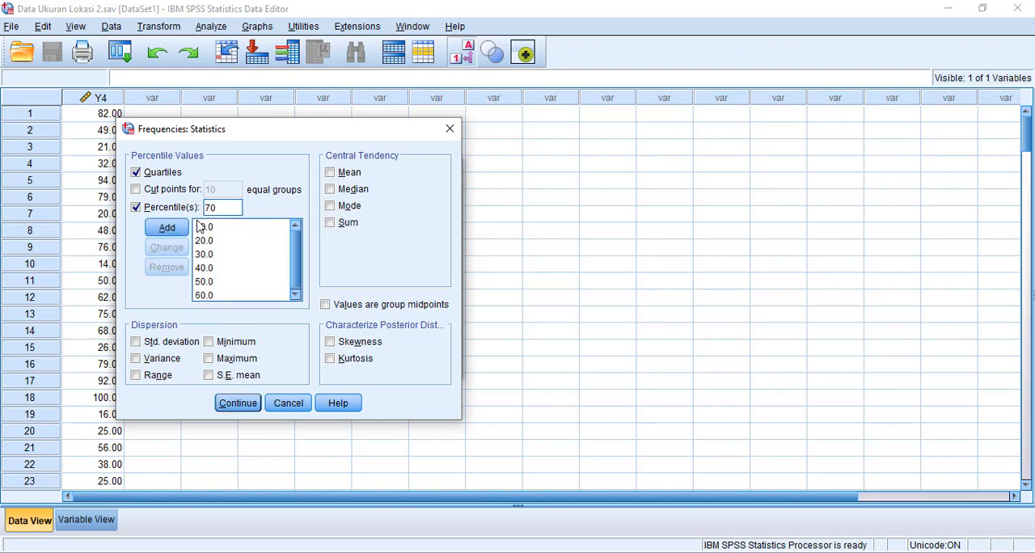
left_click(172, 230)
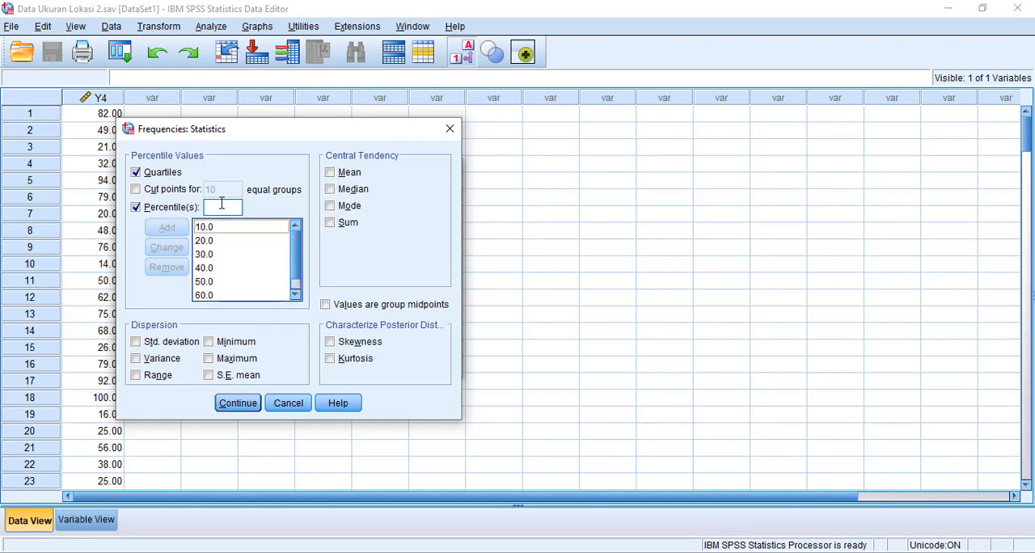
type("80")
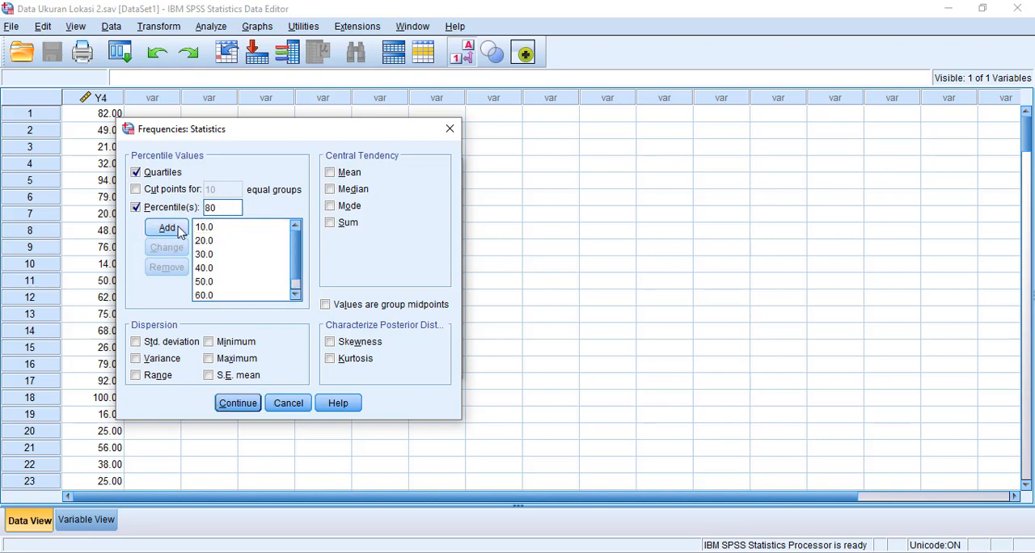
left_click(177, 229)
left_click(238, 201)
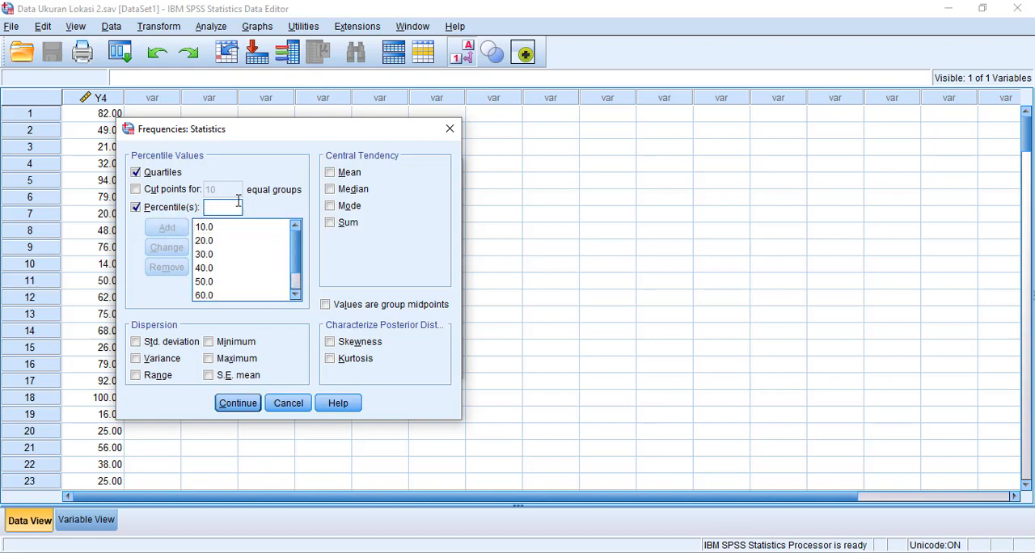
type("90")
left_click(174, 229)
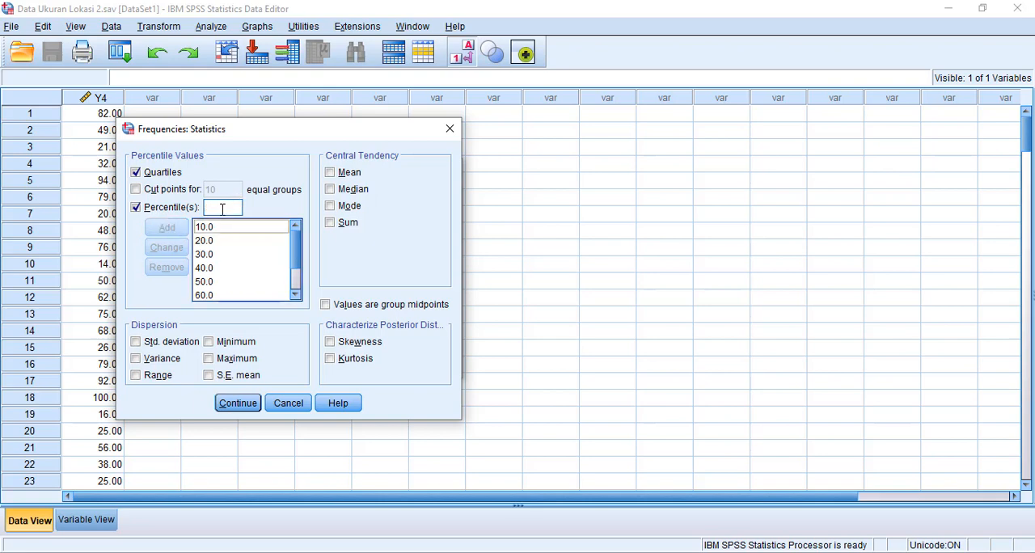
- Add the individual percentiles 9, 24, 53, 64 and 98 to the percentile list
type("9")
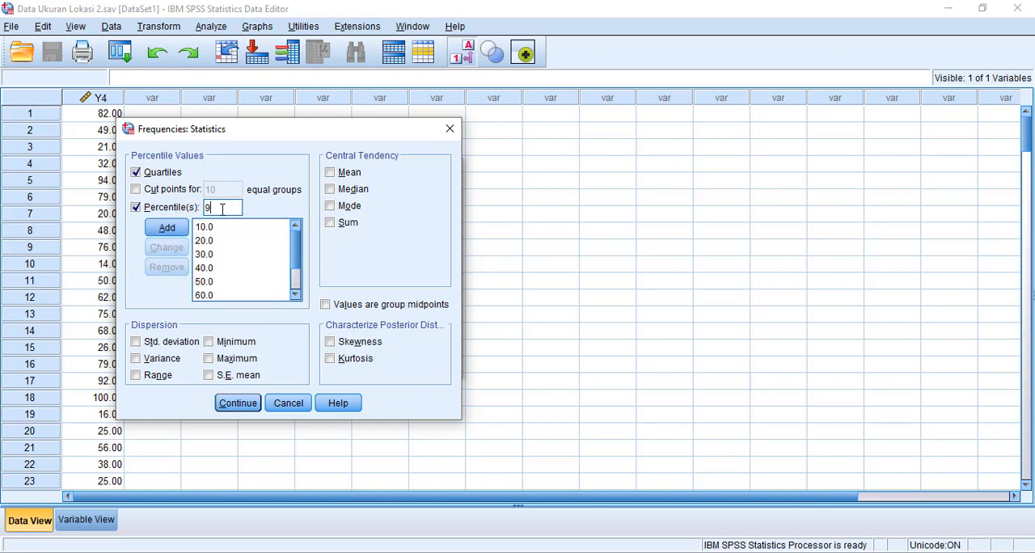
left_click(183, 230)
left_click(225, 209)
type("24")
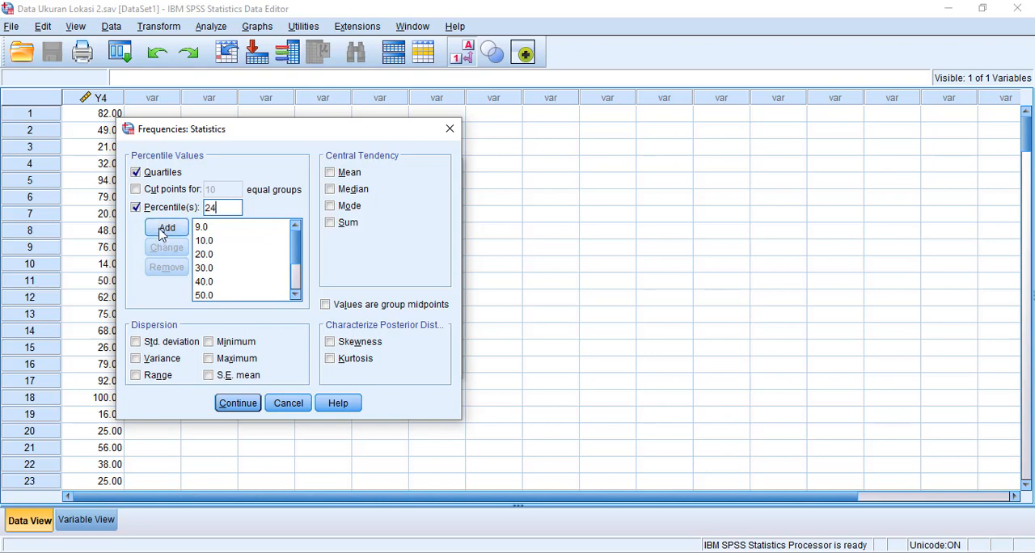
left_click(162, 229)
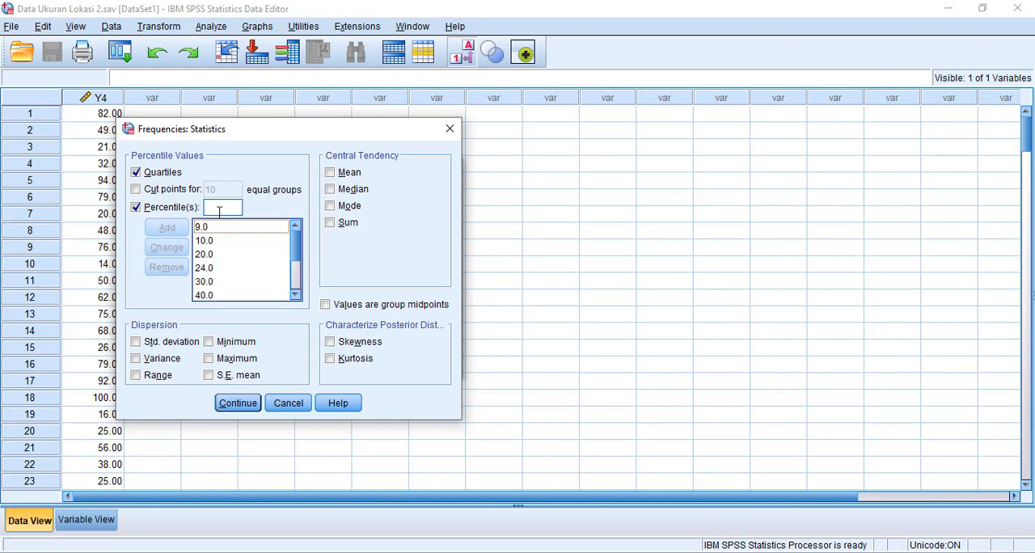
left_click(222, 210)
type("53")
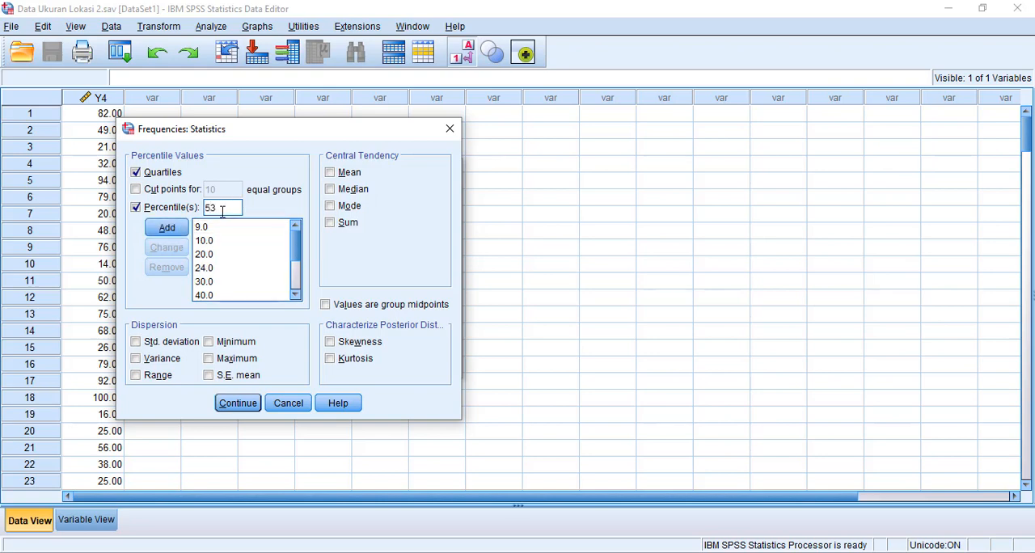
left_click(166, 227)
left_click(217, 207)
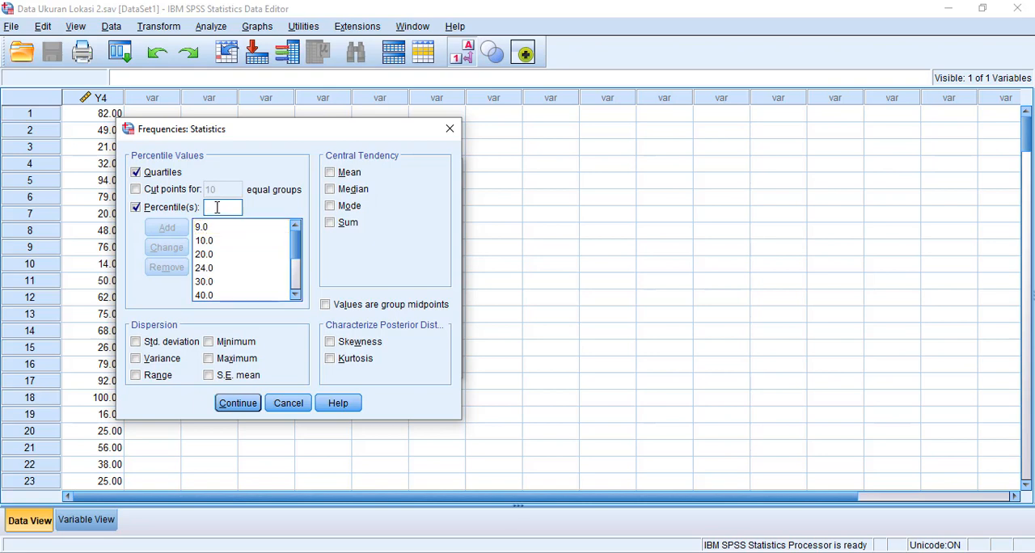
type("90")
left_click(167, 228)
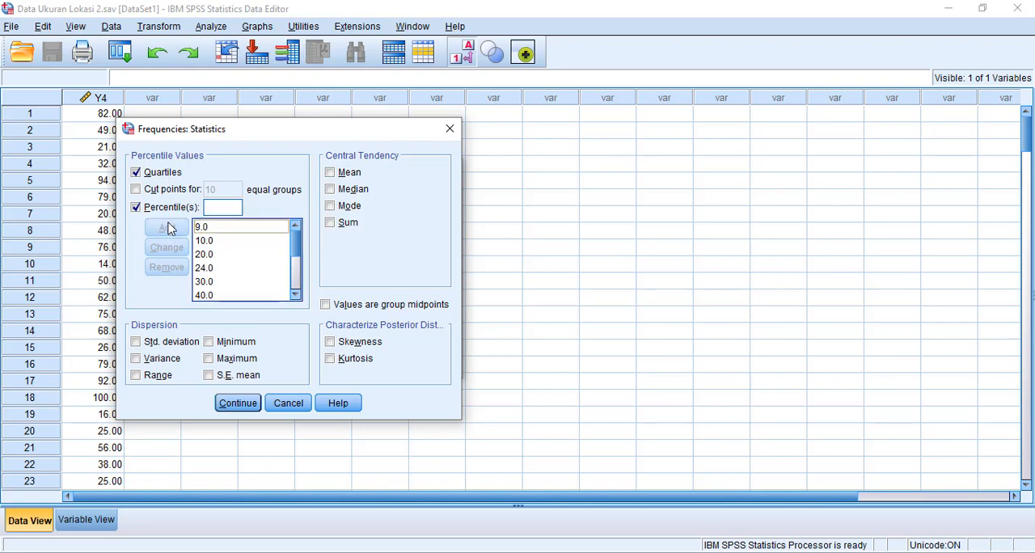
left_click(238, 209)
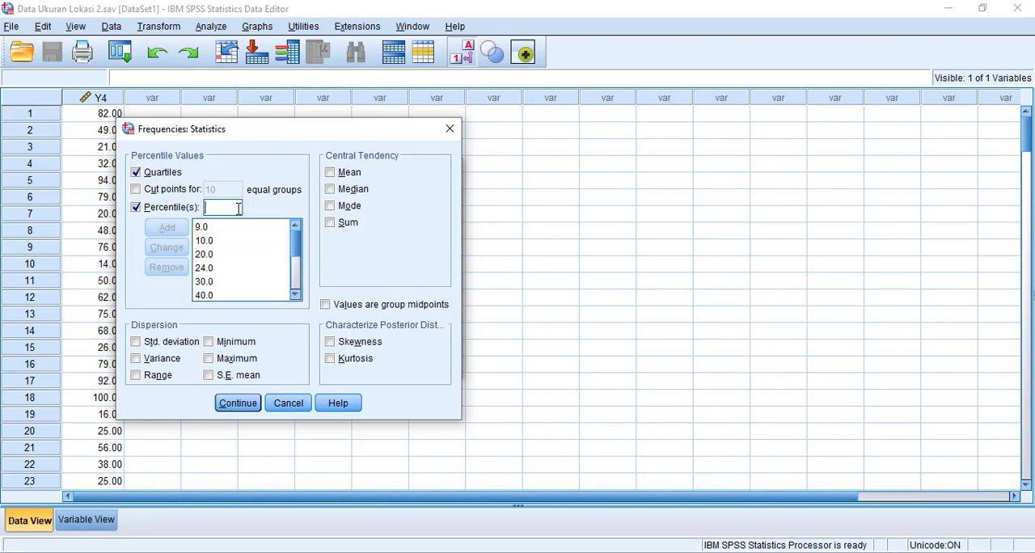
type("98")
left_click(175, 230)
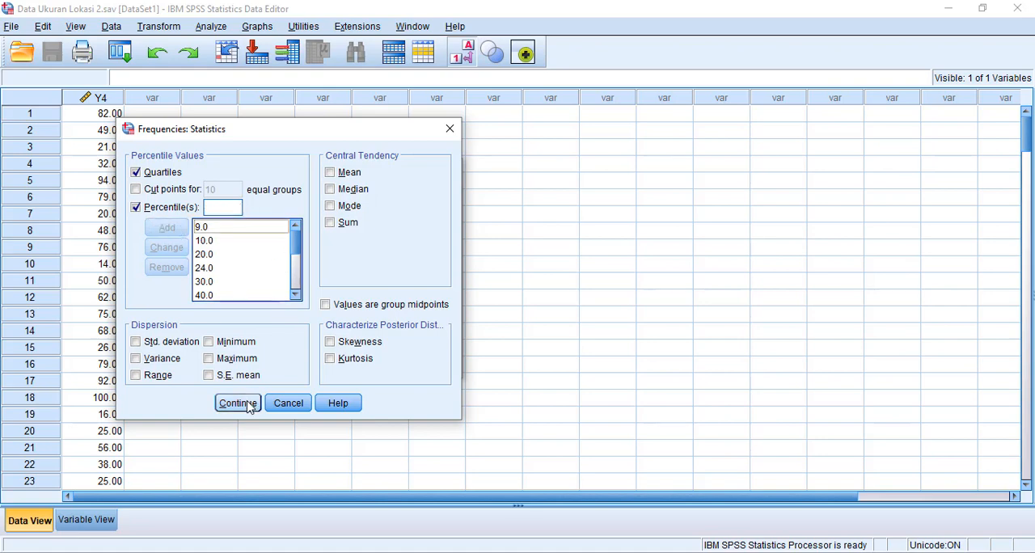
- Accept the statistics options, run the Frequencies analysis on Y4 and view the resulting Statistics table
left_click(237, 403)
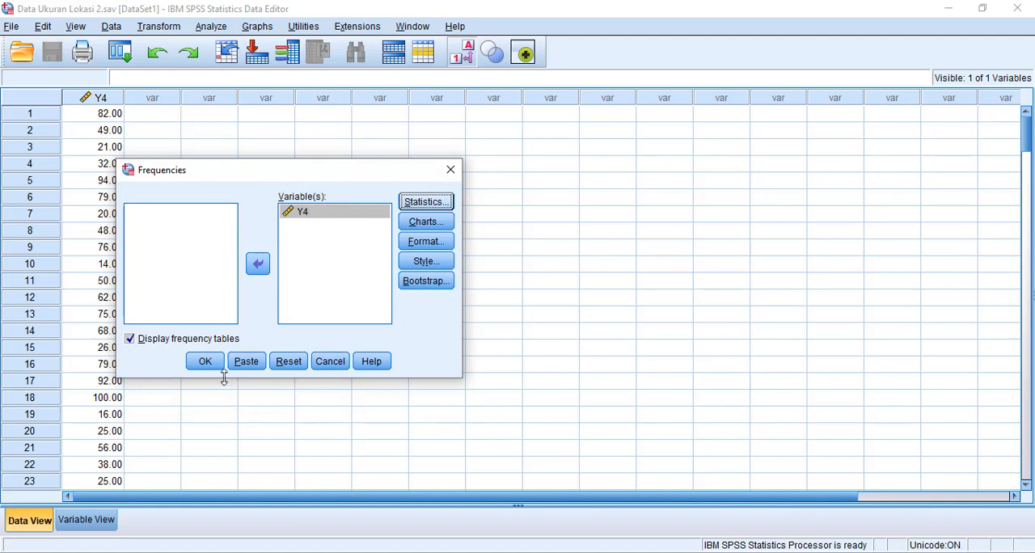
left_click(205, 361)
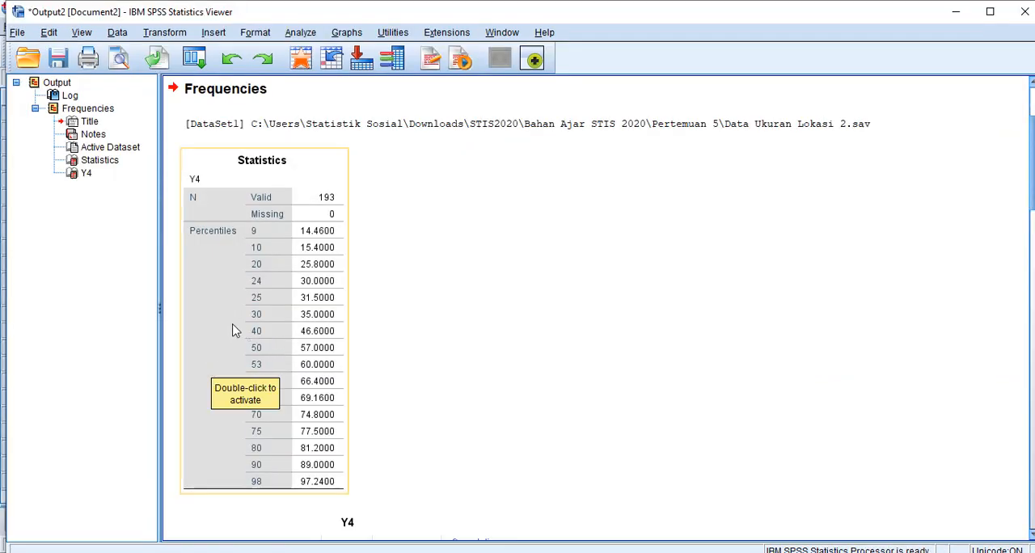
left_click(232, 330)
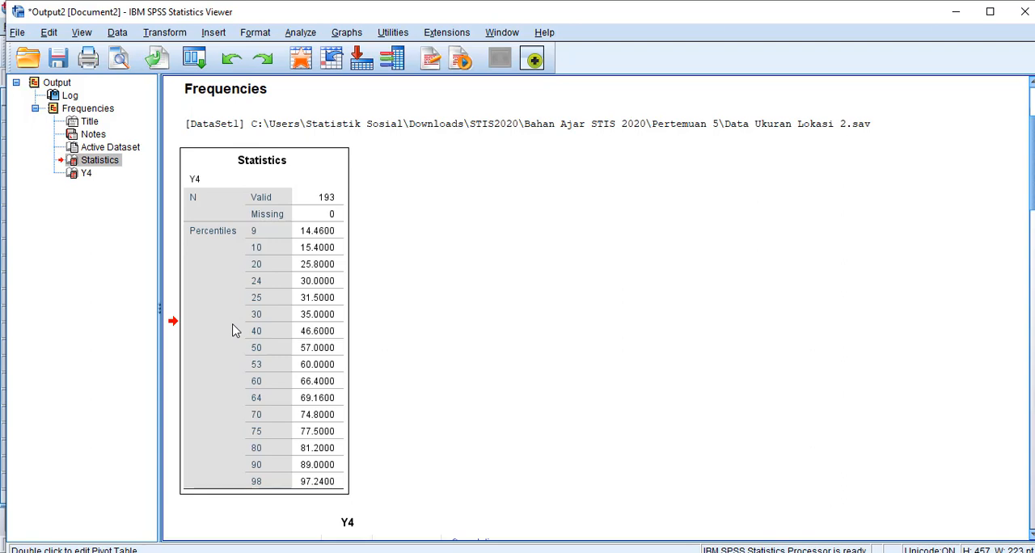
mouse_move(1034, 175)
left_mouse_down()
mouse_move(1034, 148)
mouse_move(1034, 175)
left_mouse_up()
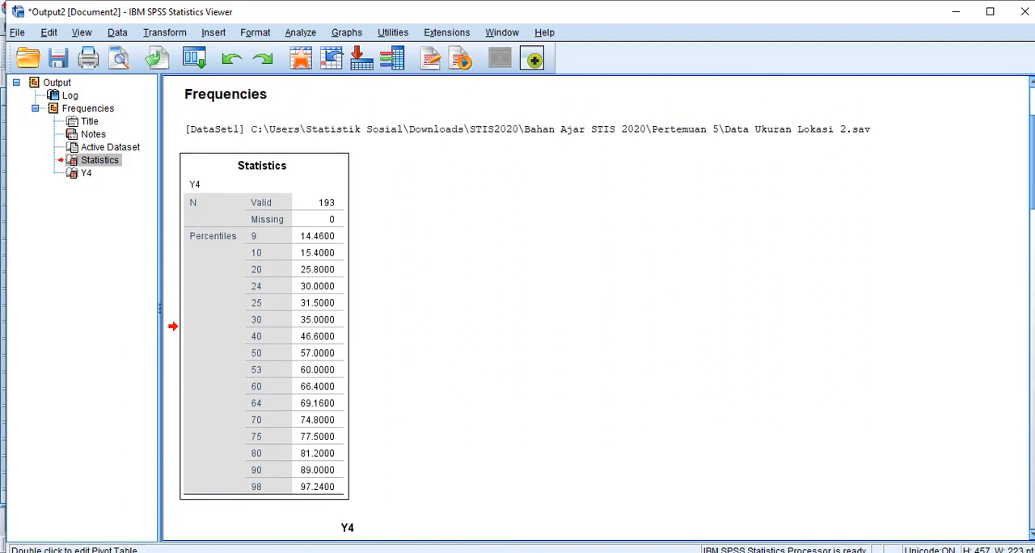
- Copy the Statistics table of Y4 from the Frequencies output
left_click(212, 377)
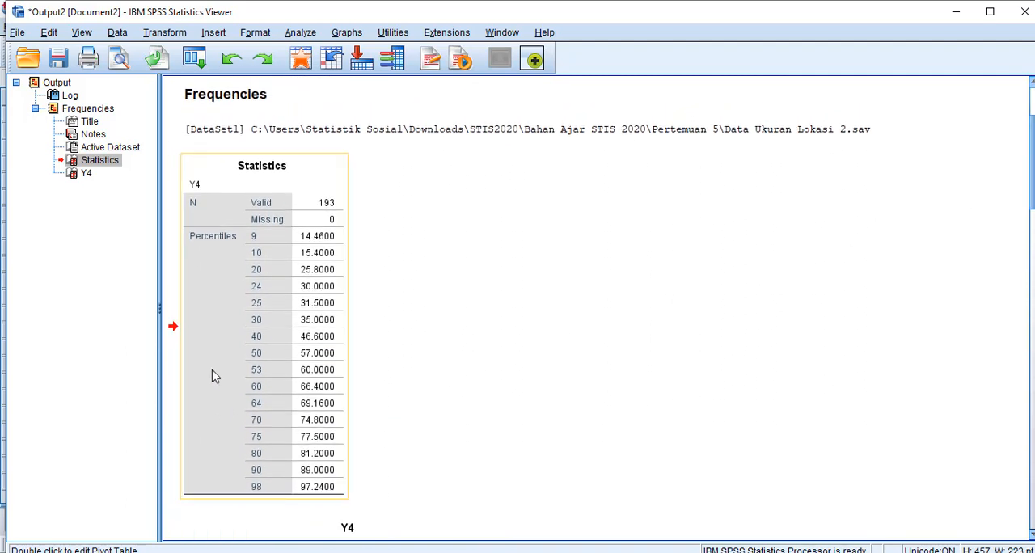
right_click(214, 376)
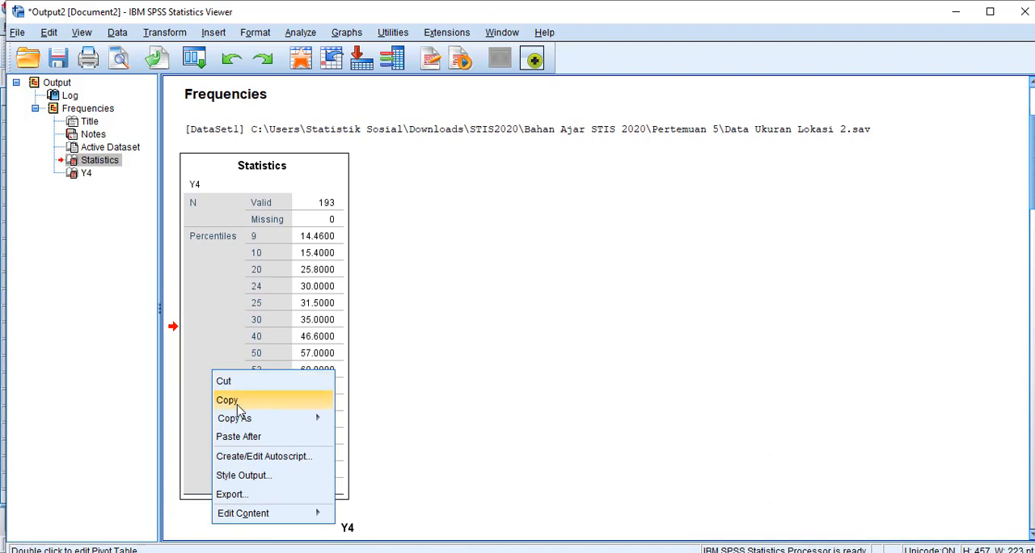
mouse_move(269, 421)
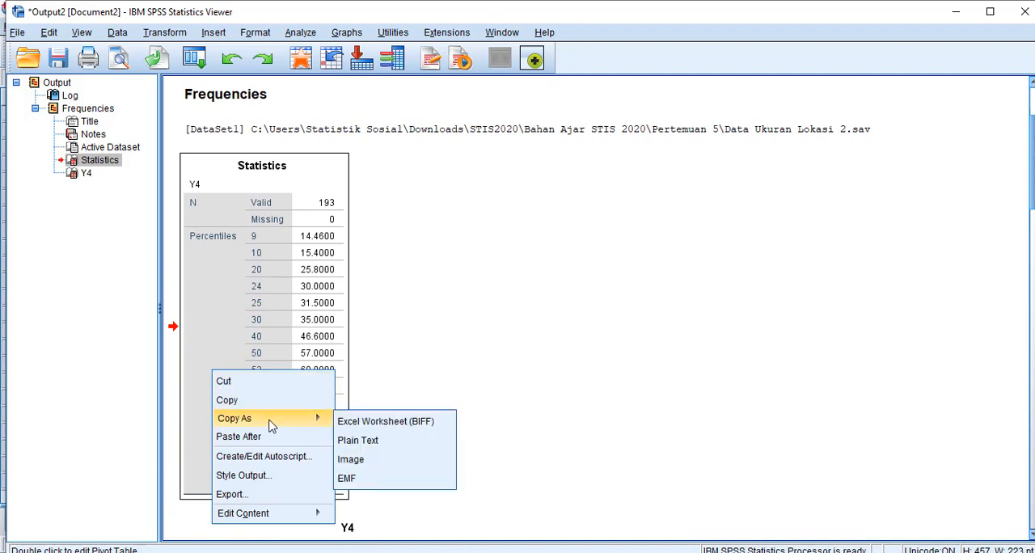
left_click(228, 400)
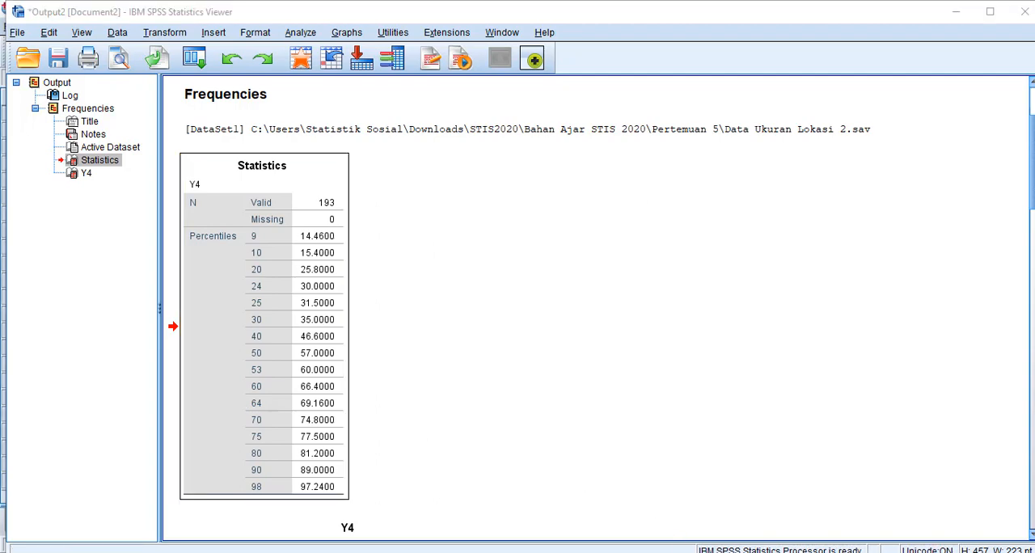
- Switch to the Ukuran Lokasi workbook in Excel and paste the copied Statistics table at cell Q1
mouse_move(613, 552)
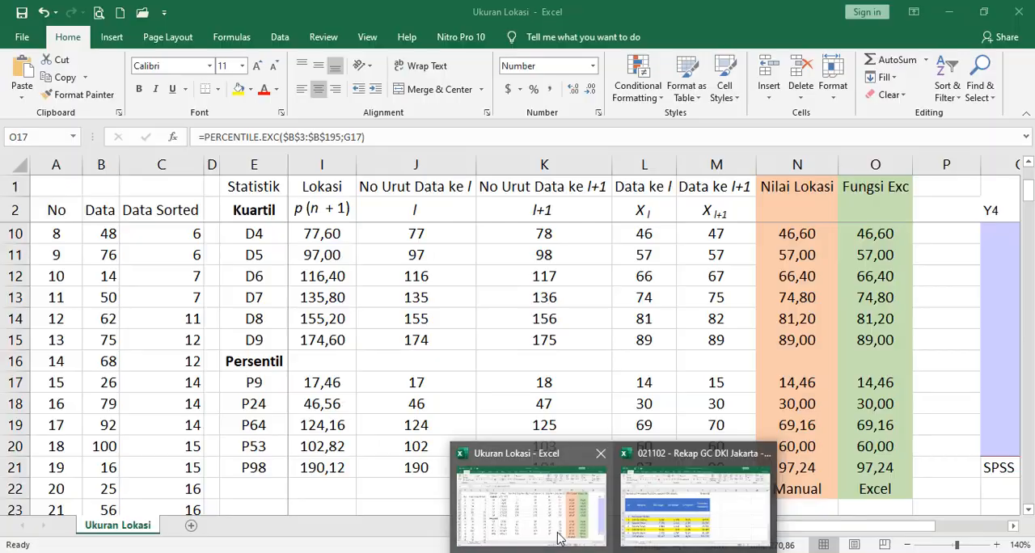
left_click(562, 541)
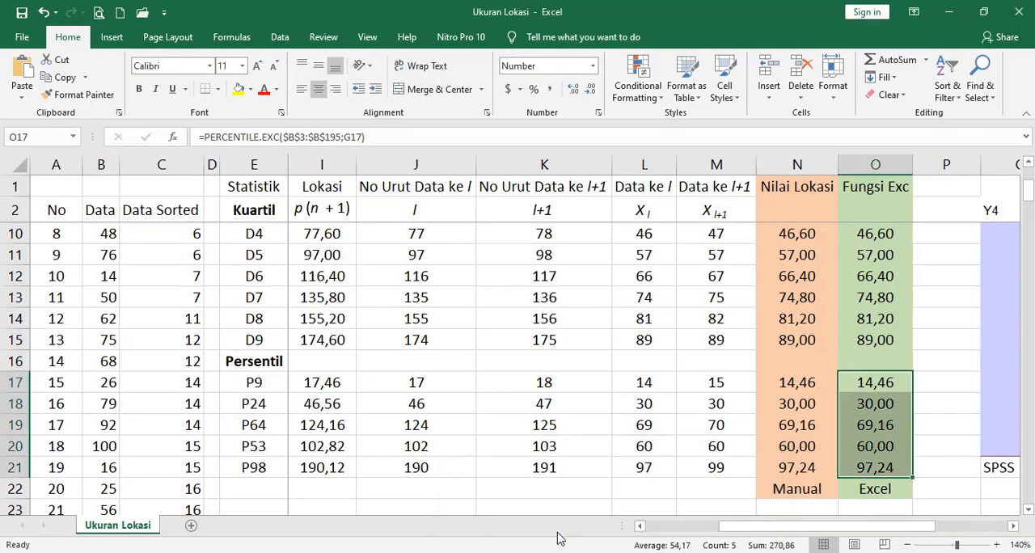
left_click_drag(821, 532, 914, 527)
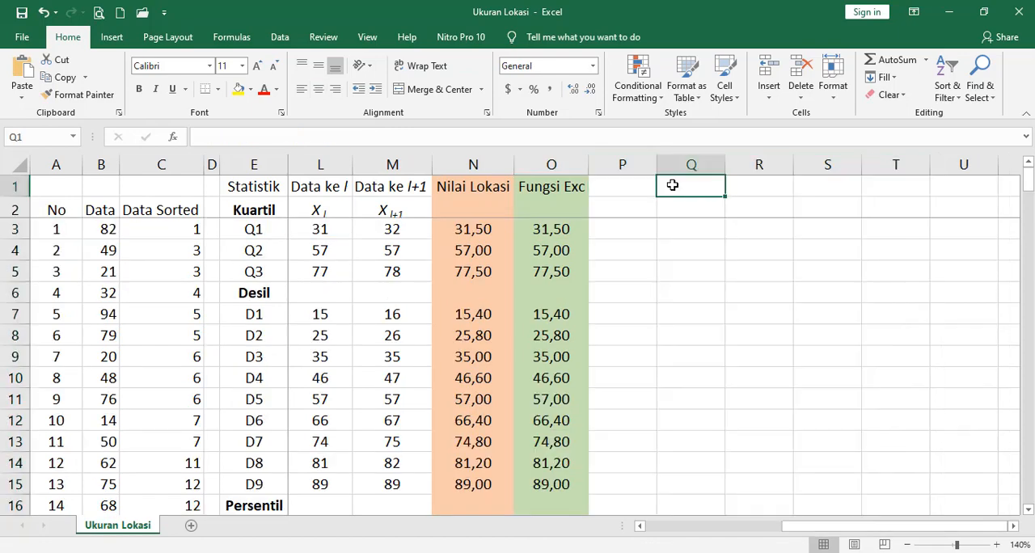
key("ctrl+v")
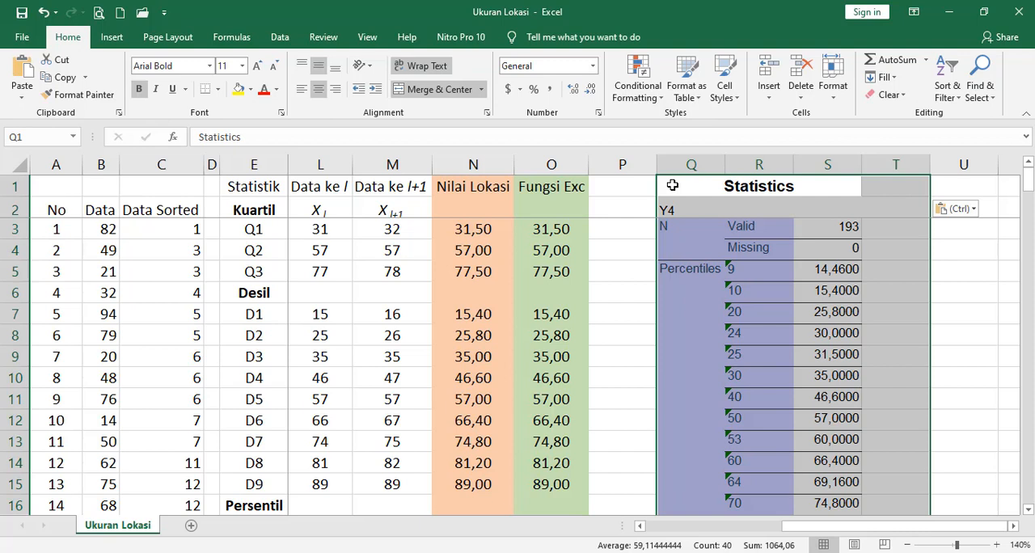
- Compare the Fungsi Exc quartiles Q1, Q2 and Q3 with percentiles 25, 50 and 75 in the pasted Statistics table
left_click(536, 231)
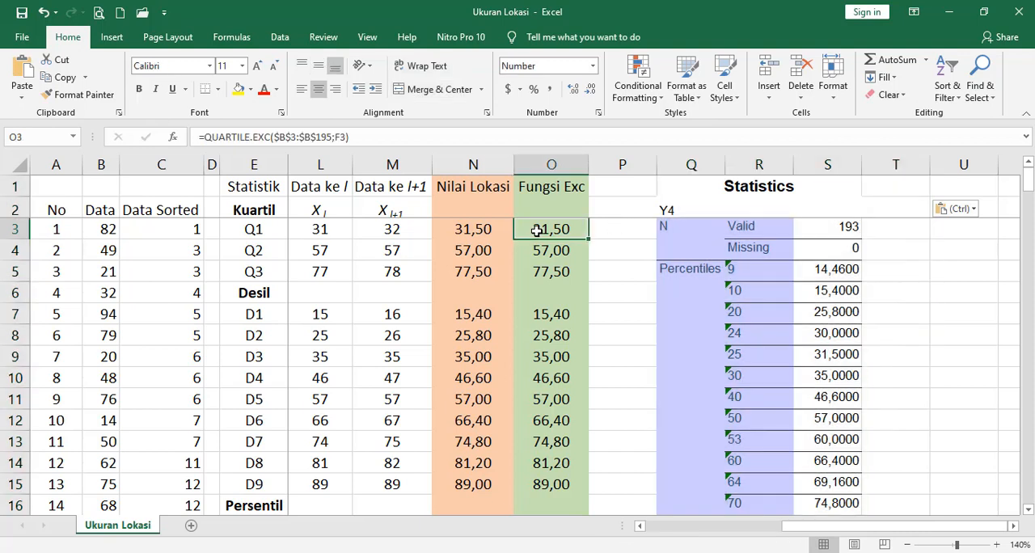
left_click(838, 353)
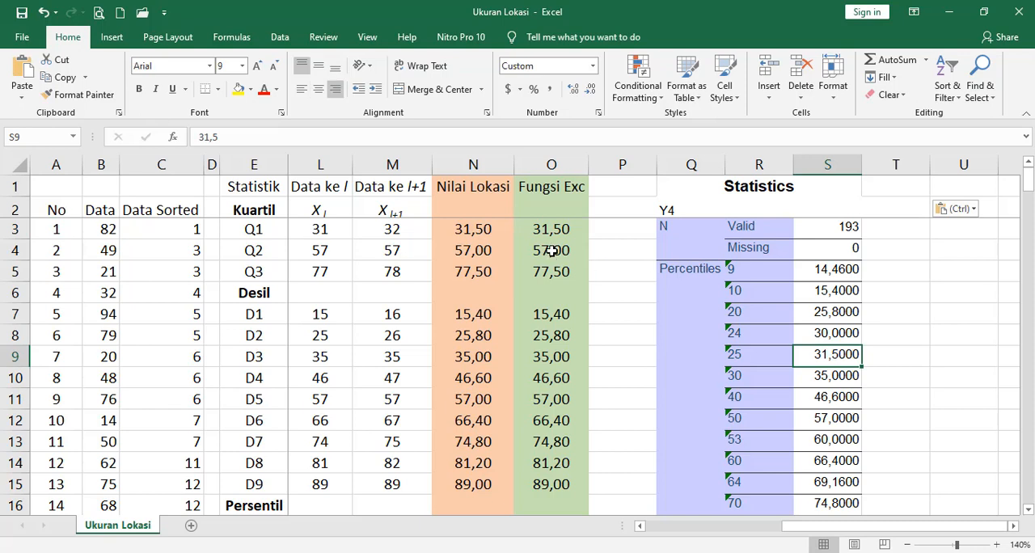
left_click(551, 251)
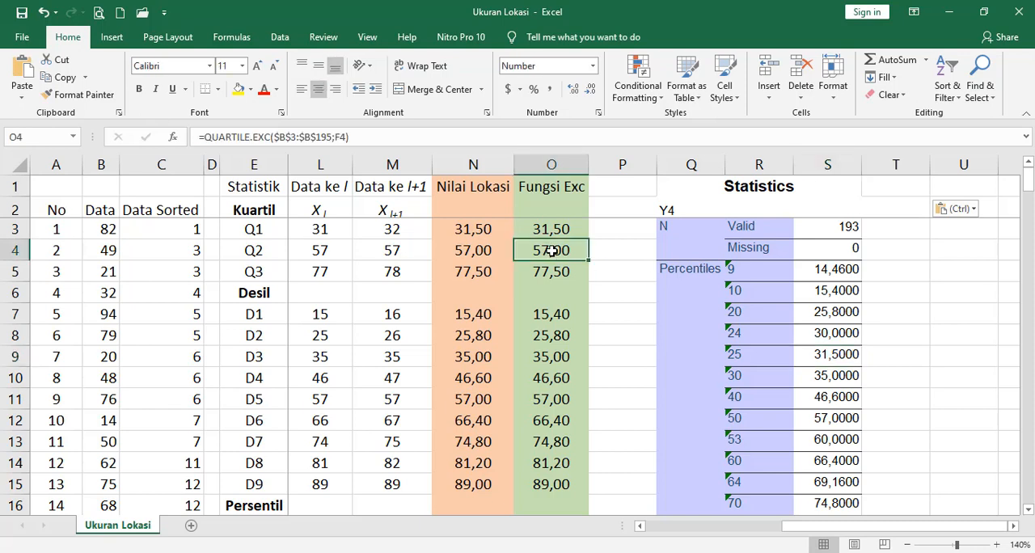
left_click(824, 417)
left_click(553, 266)
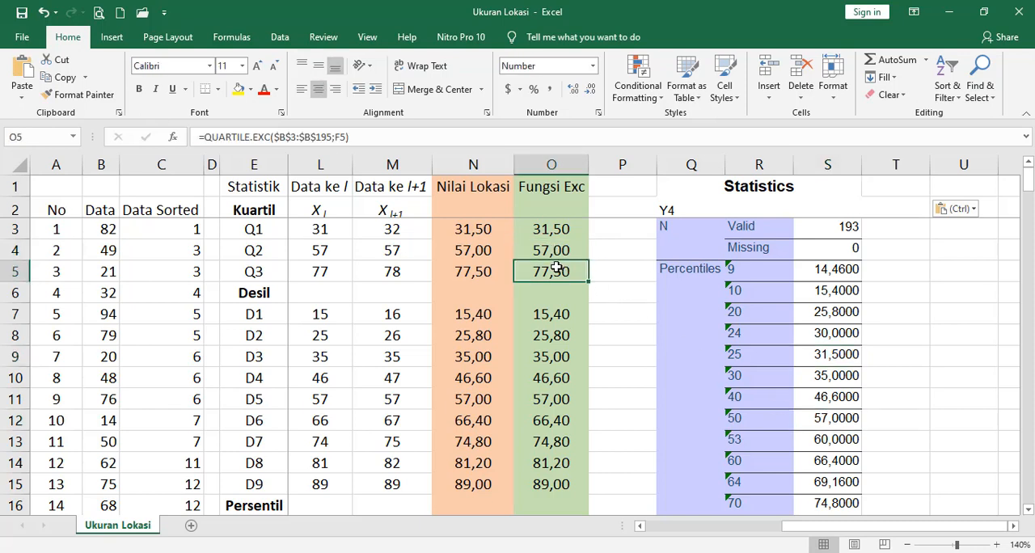
left_click(1029, 511)
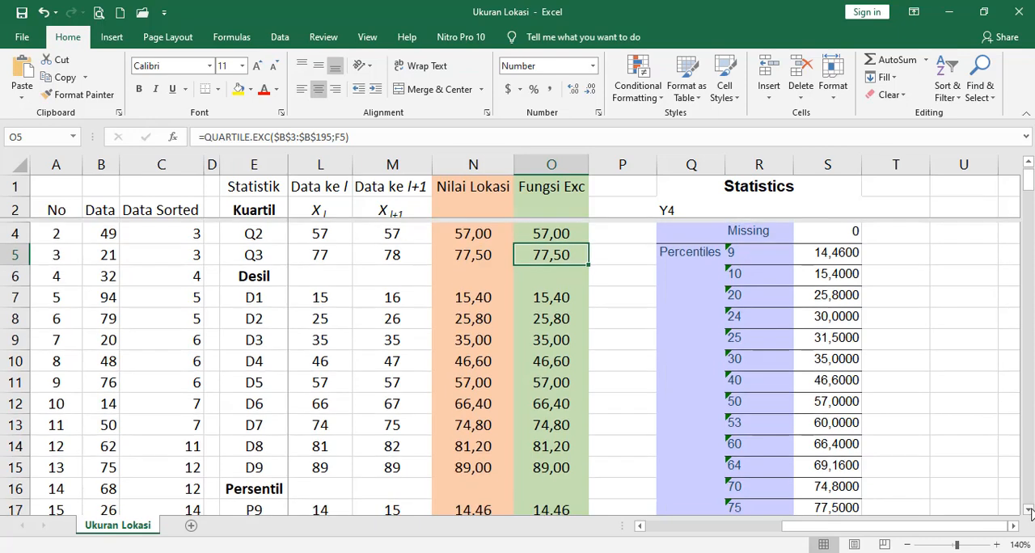
left_click(1029, 510)
left_click(1029, 510)
left_click(1029, 510)
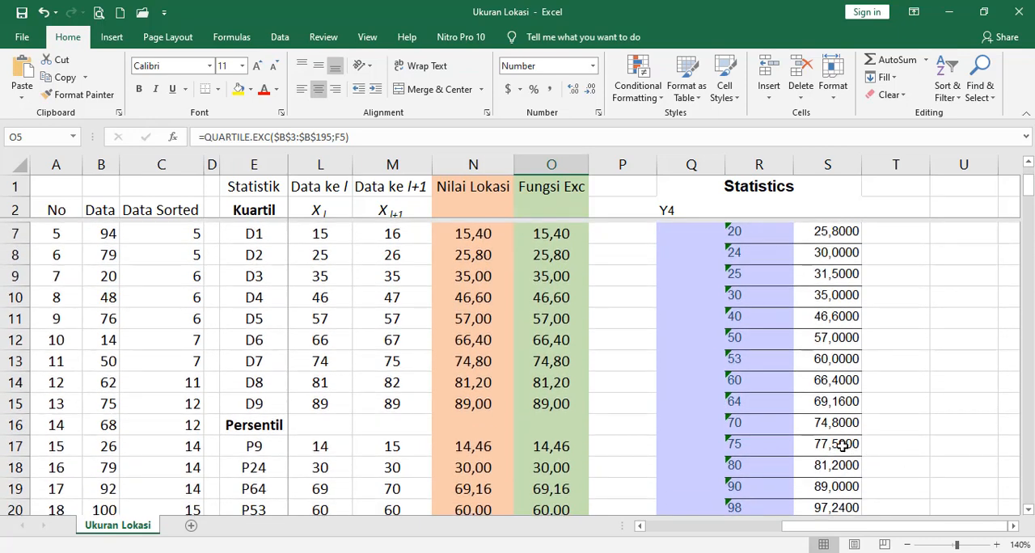
left_click(842, 446)
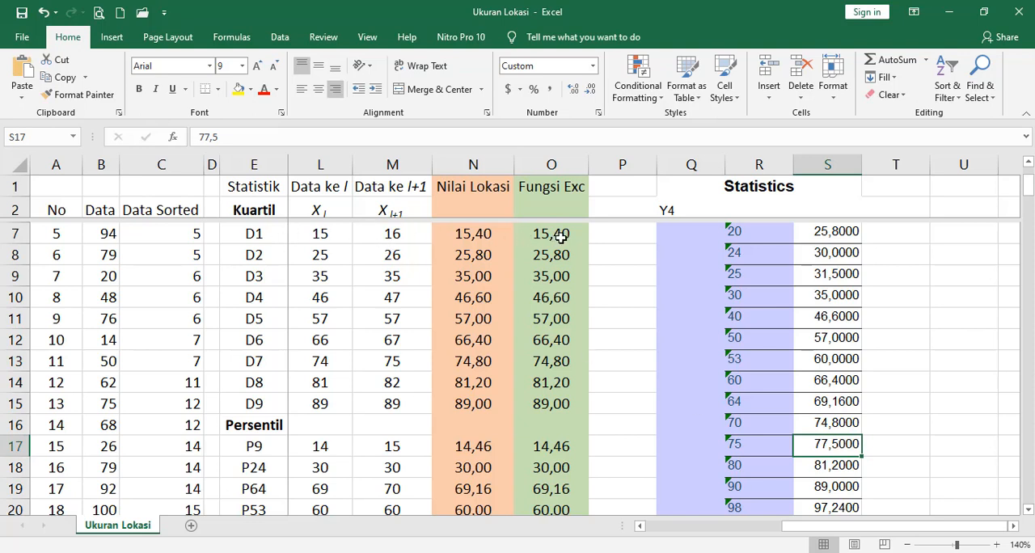
- Compare the Fungsi Exc deciles D1, D2, D3 and D5 with percentiles 10, 20, 30 and 50 in the Statistics table
left_click(1029, 164)
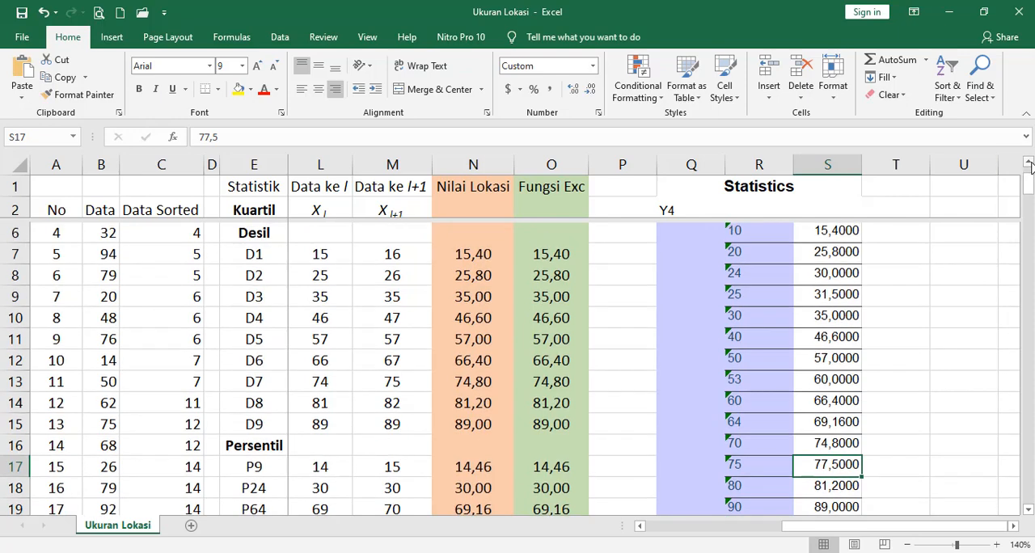
left_click(561, 254)
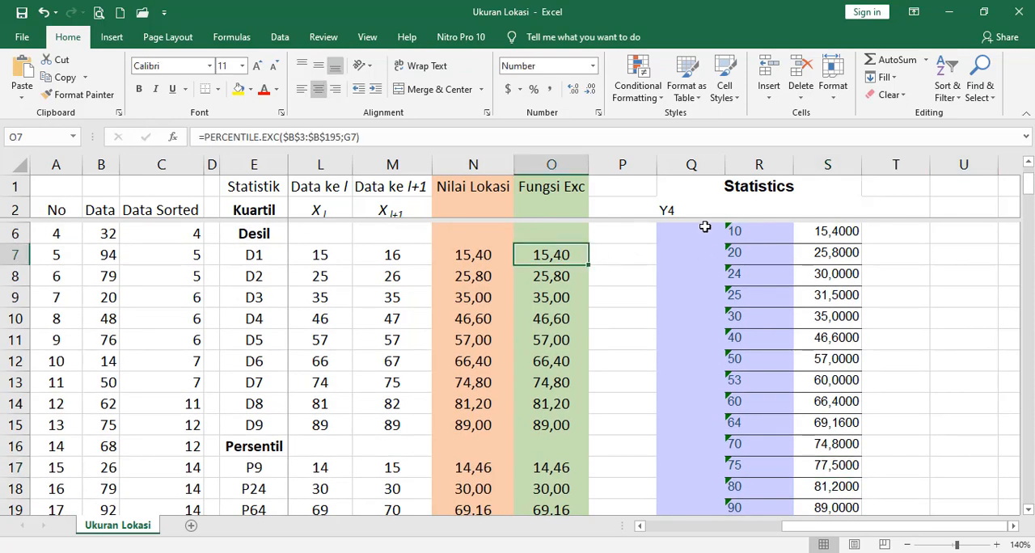
left_click(821, 231)
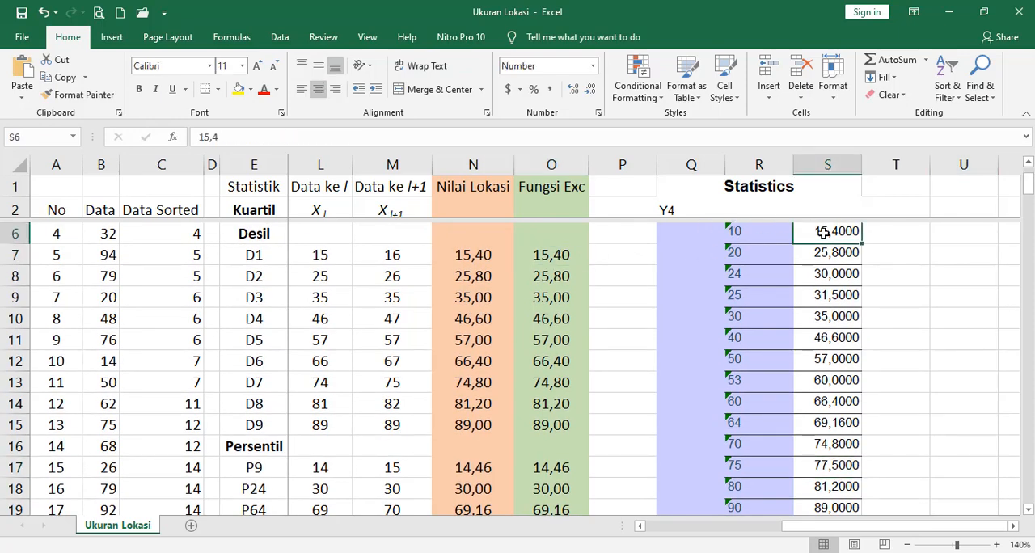
left_click(552, 276)
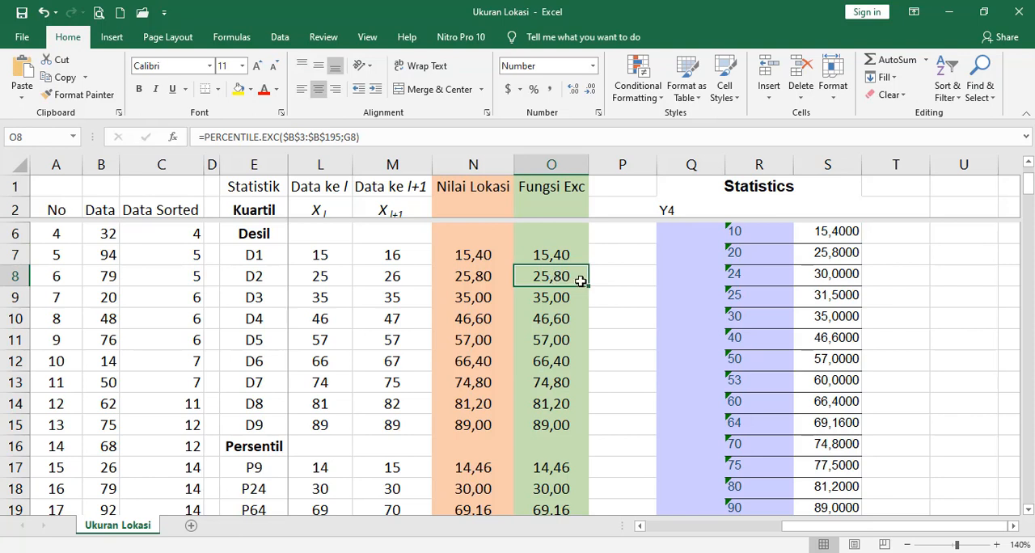
left_click(841, 253)
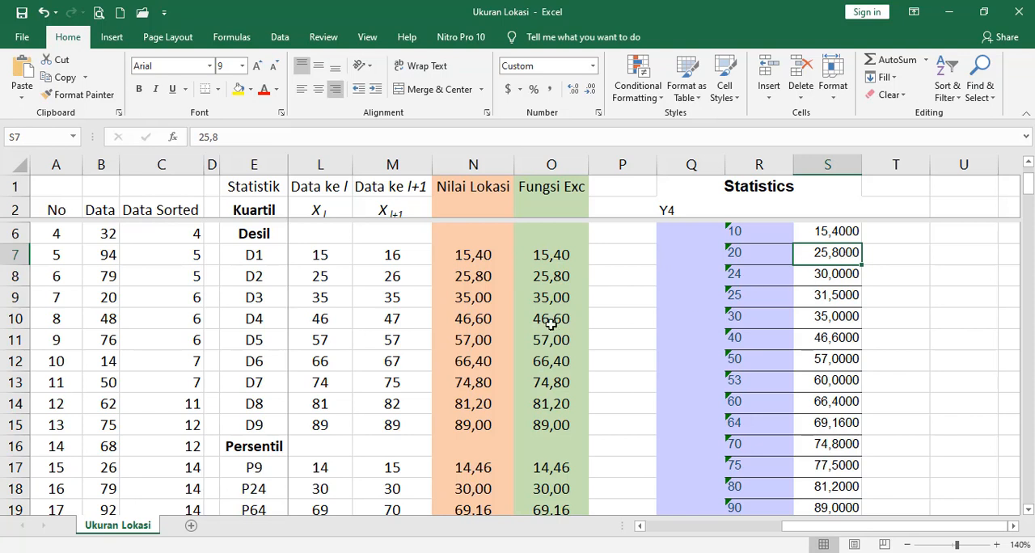
left_click(546, 298)
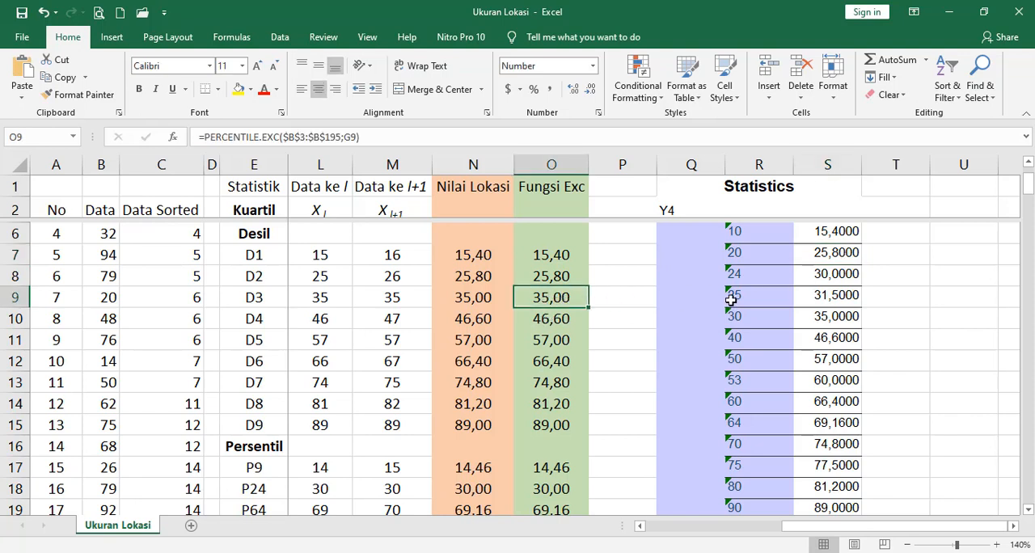
left_click(825, 318)
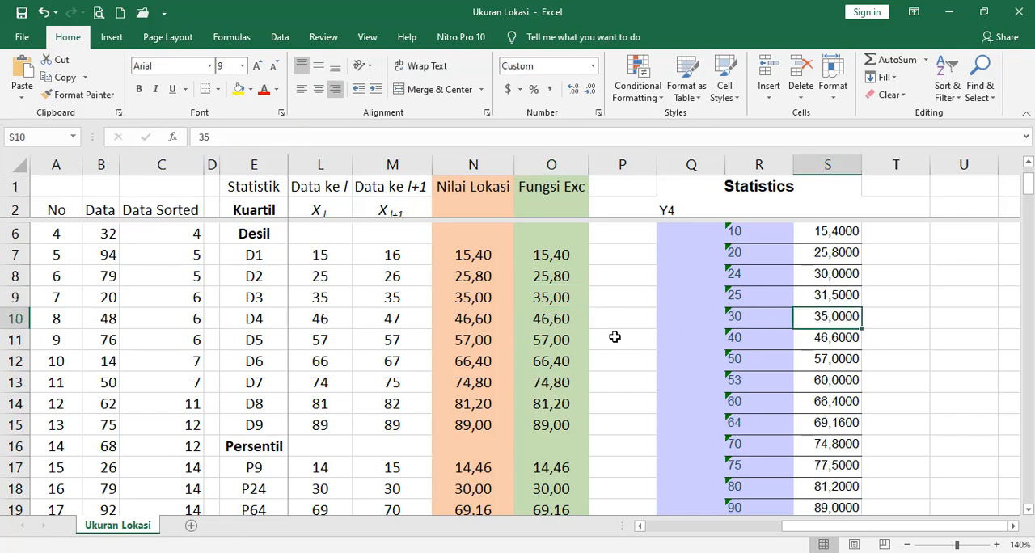
left_click(556, 344)
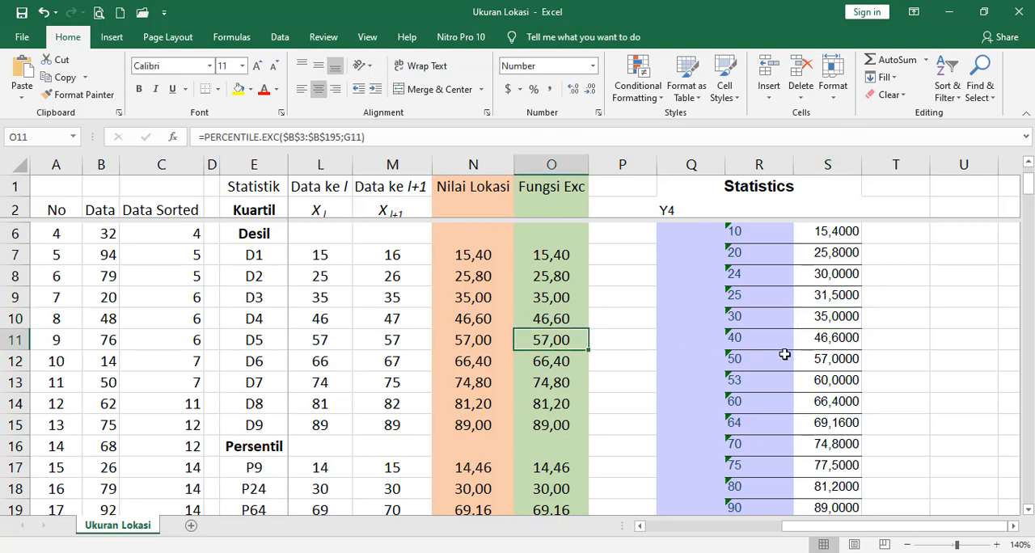
left_click(832, 364)
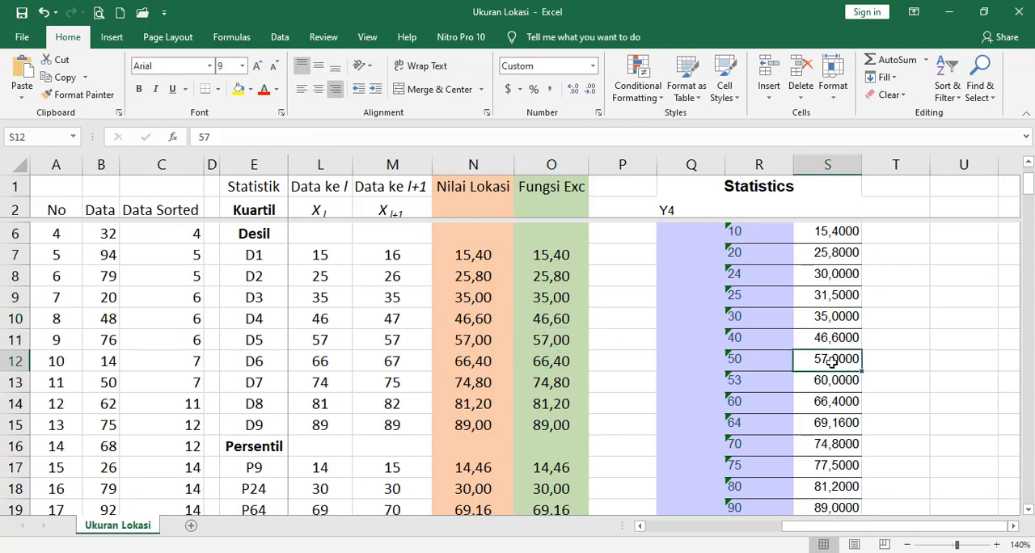
- Compare the Fungsi Exc deciles D6 to D9 with percentiles 60, 70, 80 and 90 in the Statistics table
left_click(546, 365)
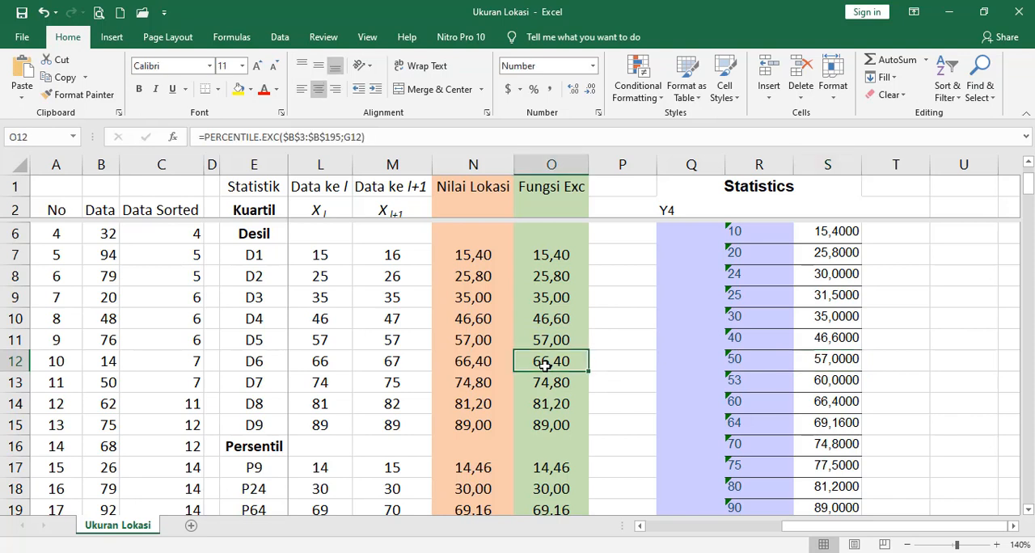
left_click(845, 405)
left_click(569, 385)
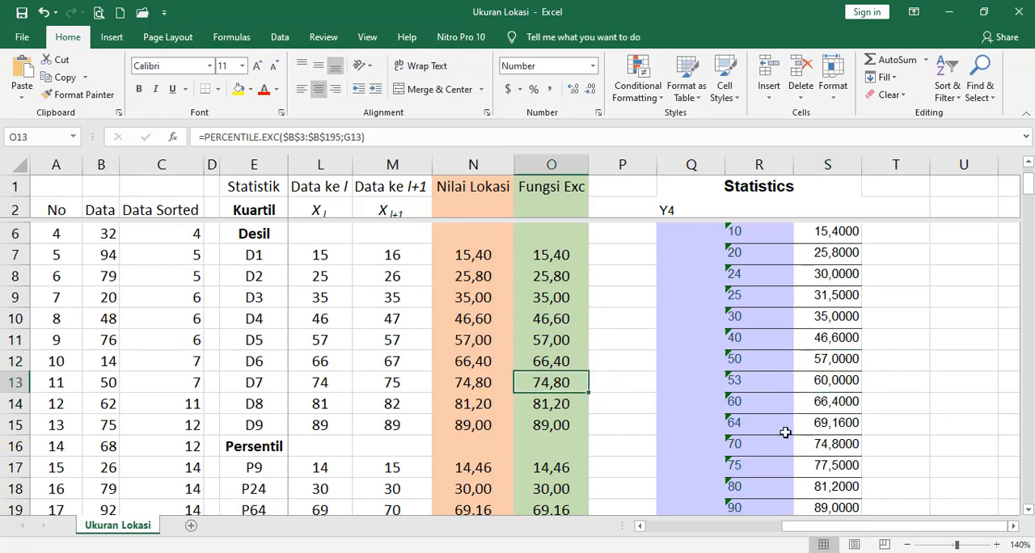
left_click(855, 446)
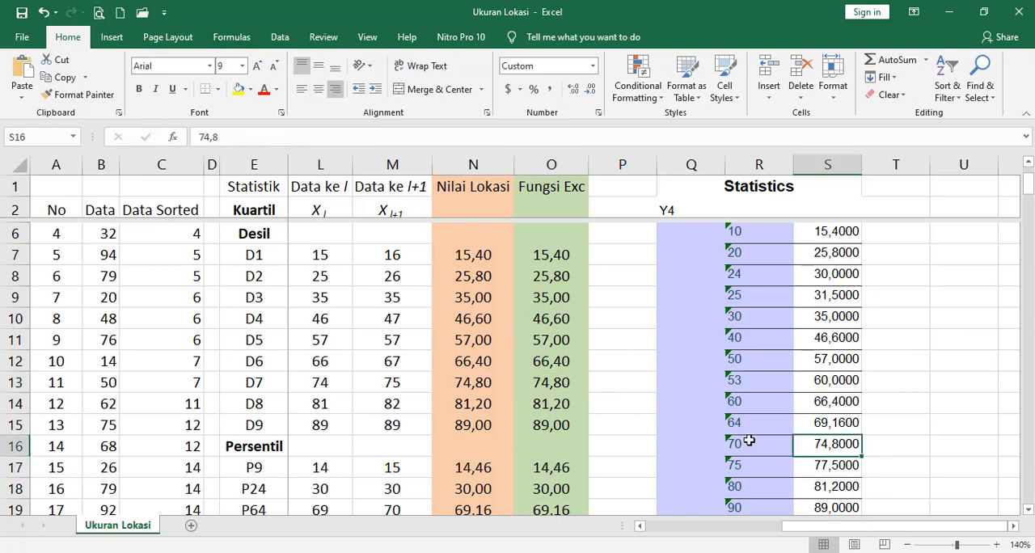
left_click(540, 403)
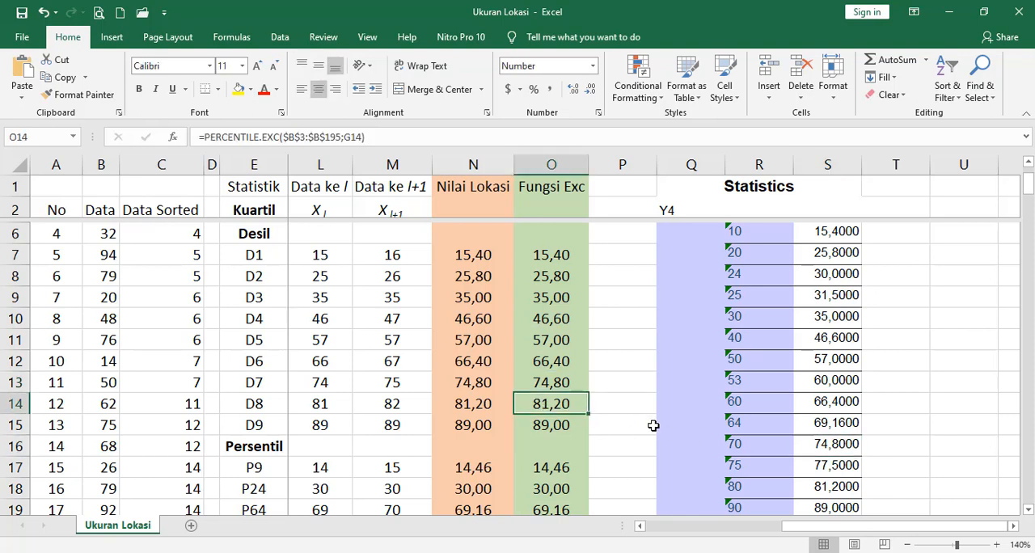
left_click(829, 489)
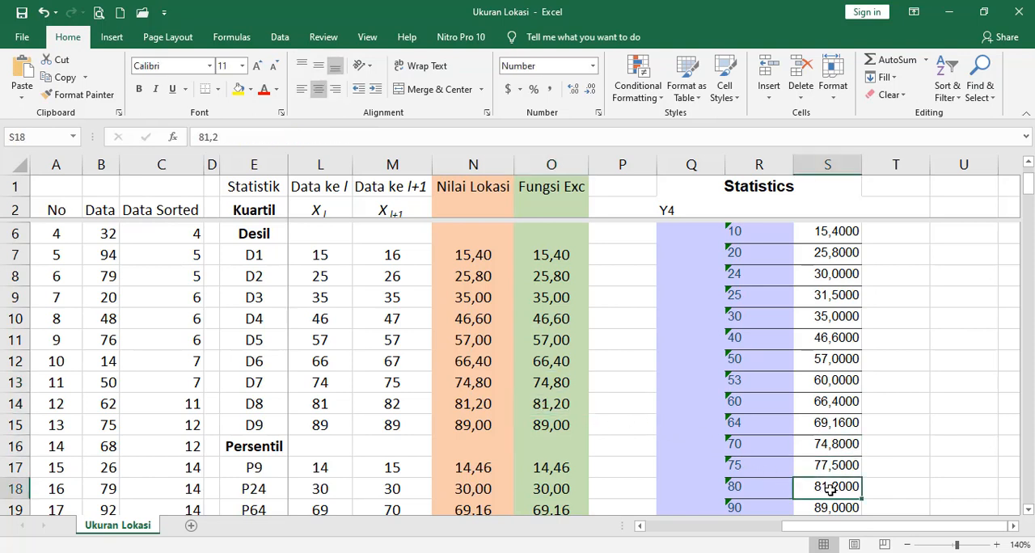
left_click(551, 424)
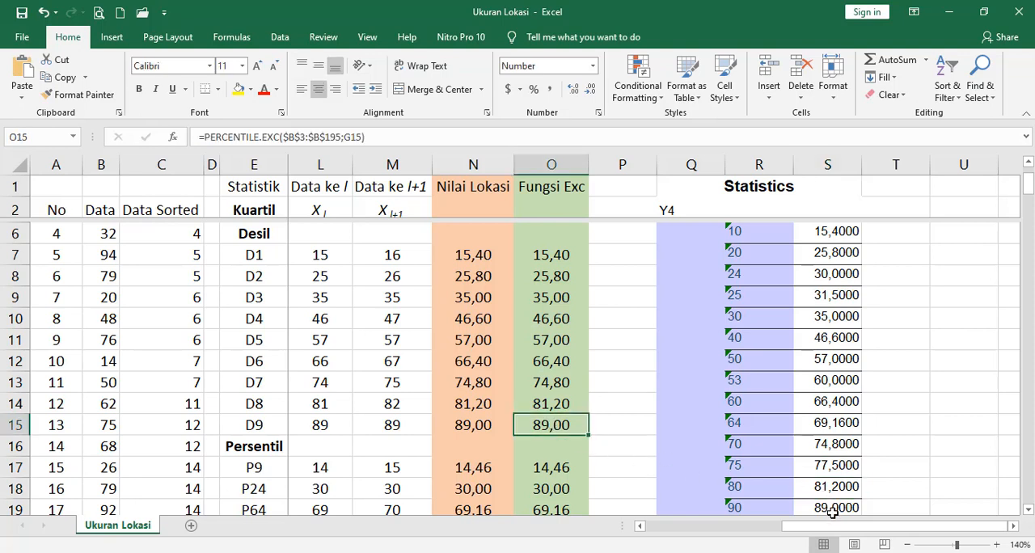
left_click(830, 507)
- Compare percentile 98 in the Statistics table with the P98 value in the Fungsi Exc column
left_click(1029, 510)
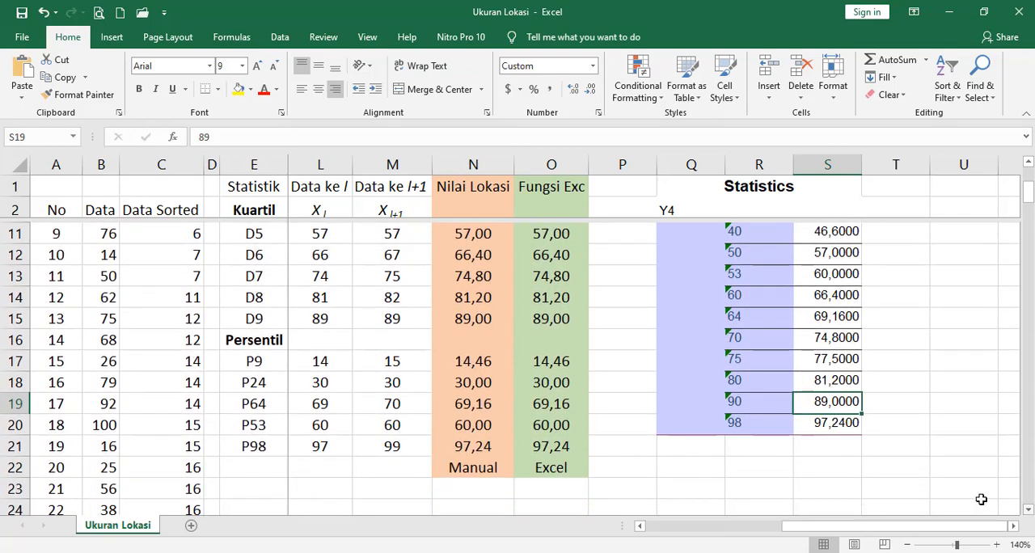
left_click(830, 426)
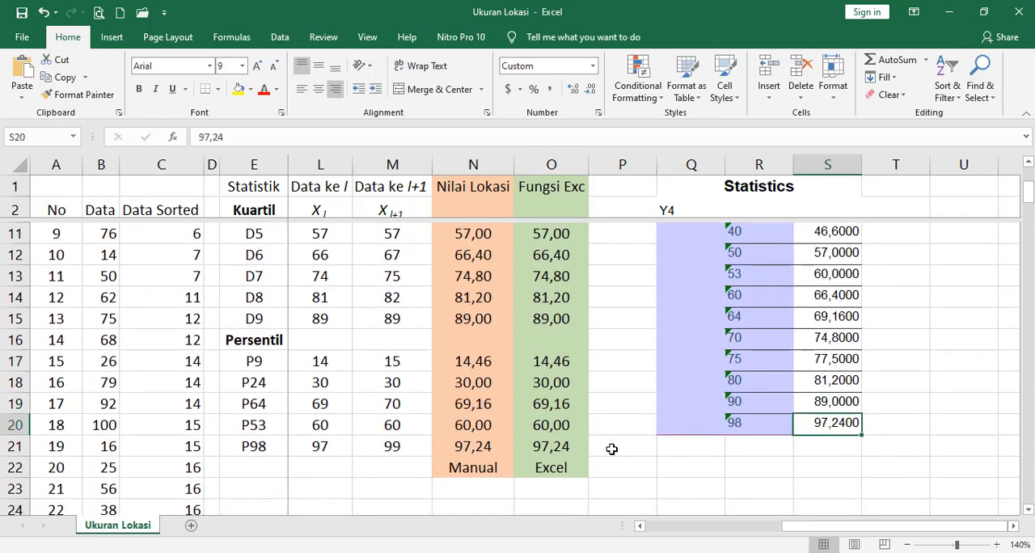
left_click(549, 450)
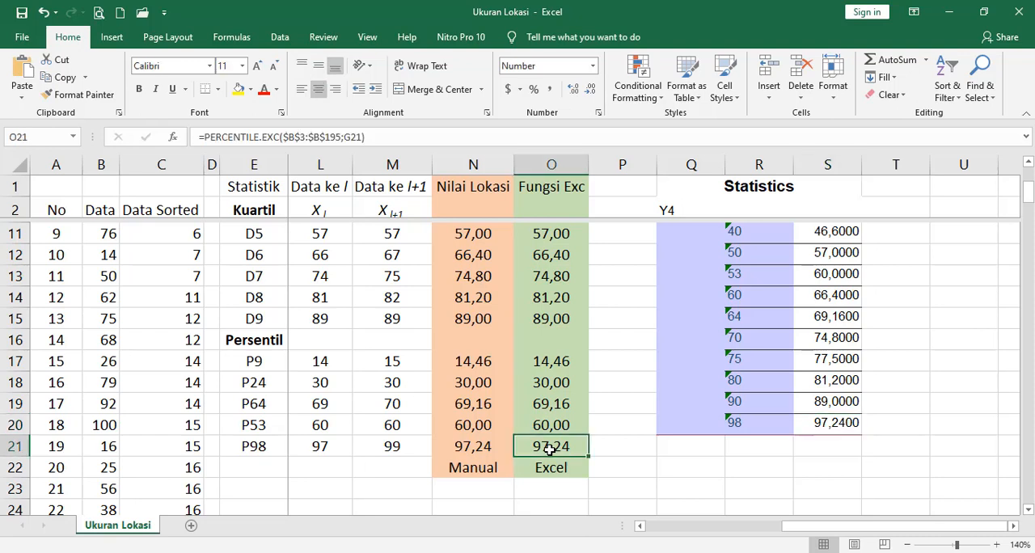
- Label the pasted Statistics table by entering SPSS in cell Q21 directly below it
left_click(694, 446)
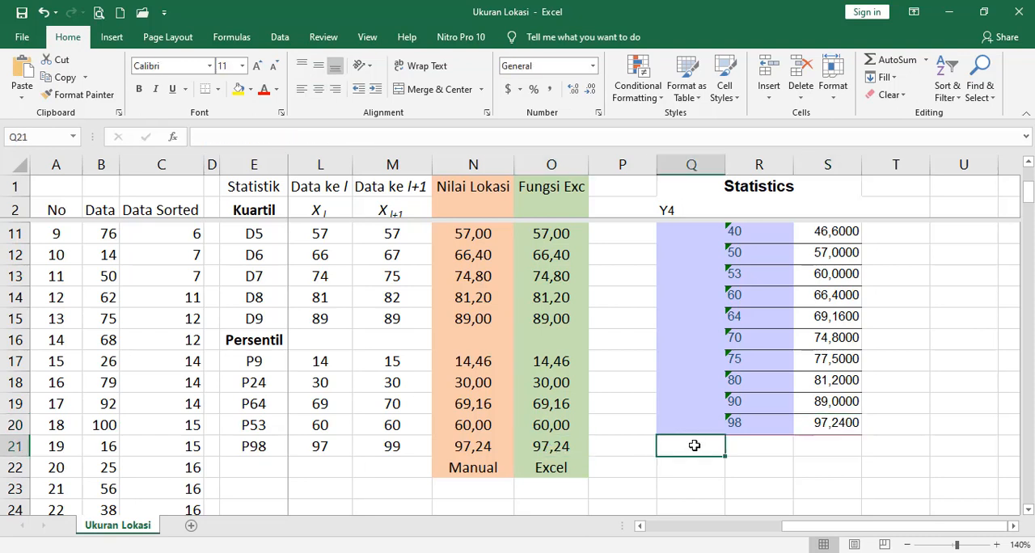
type("SPSS")
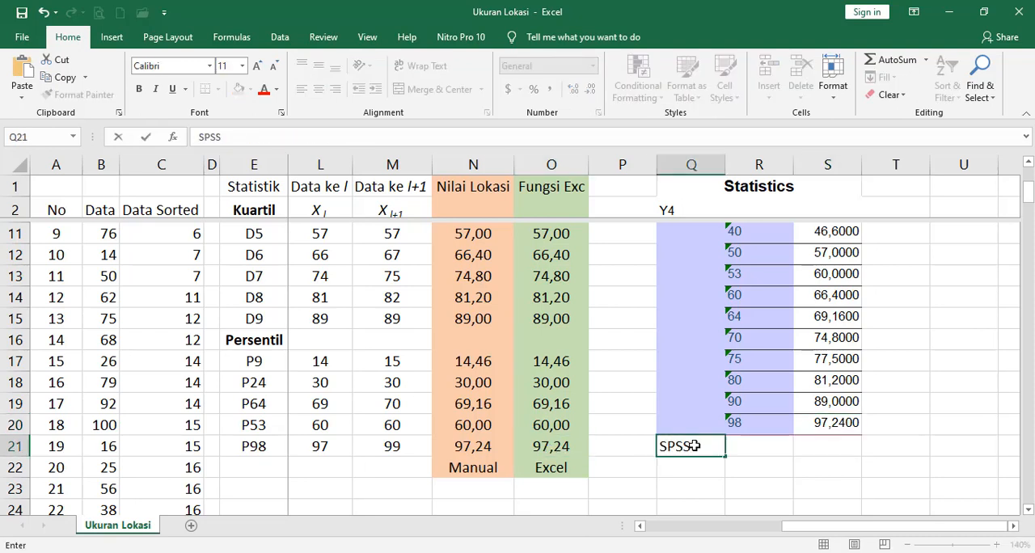
key("Return")
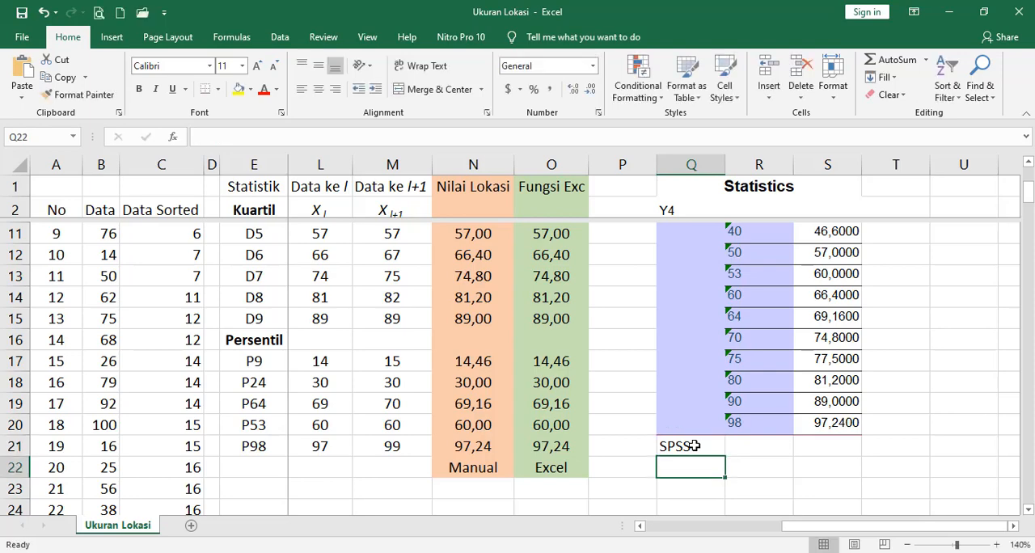
left_click_drag(1029, 194, 1028, 171)
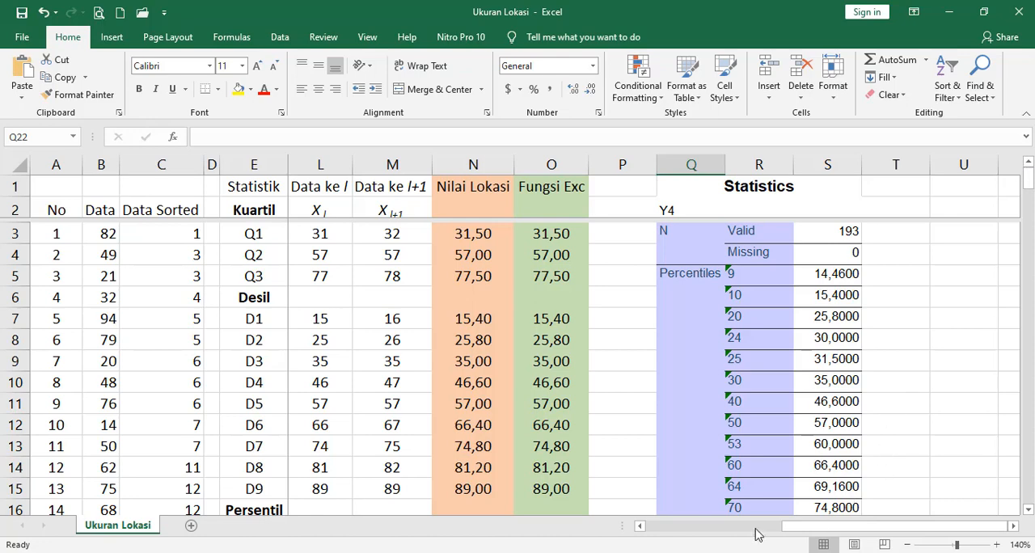
mouse_move(796, 526)
left_mouse_down()
mouse_move(809, 529)
mouse_move(784, 532)
left_mouse_up()
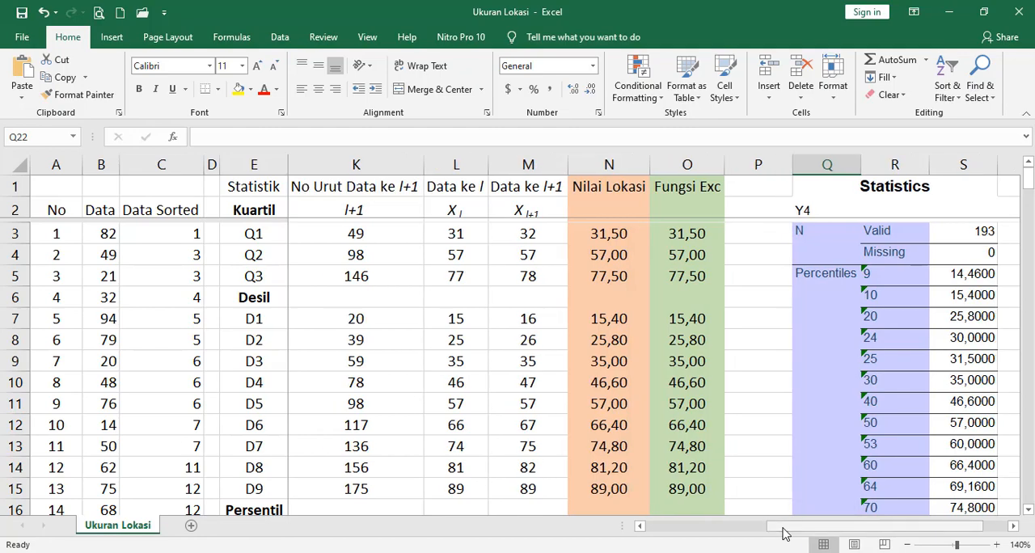